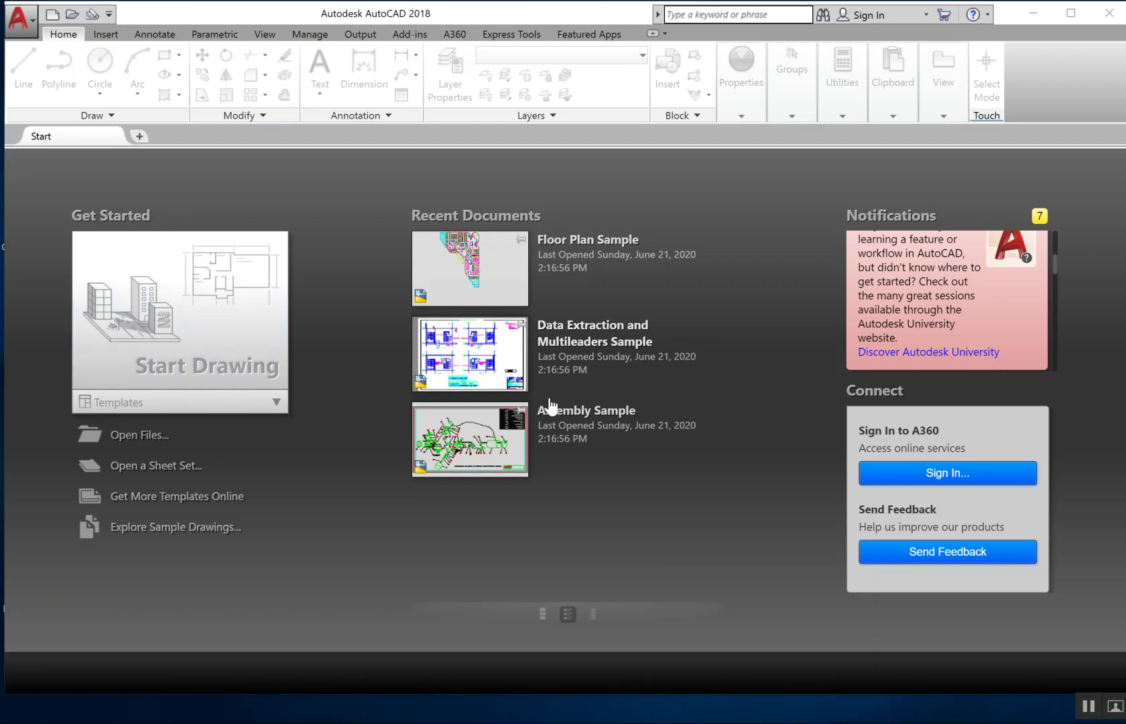
Step: Start a new blank drawing, Drawing3, from the Start page template list
left_click(191, 403)
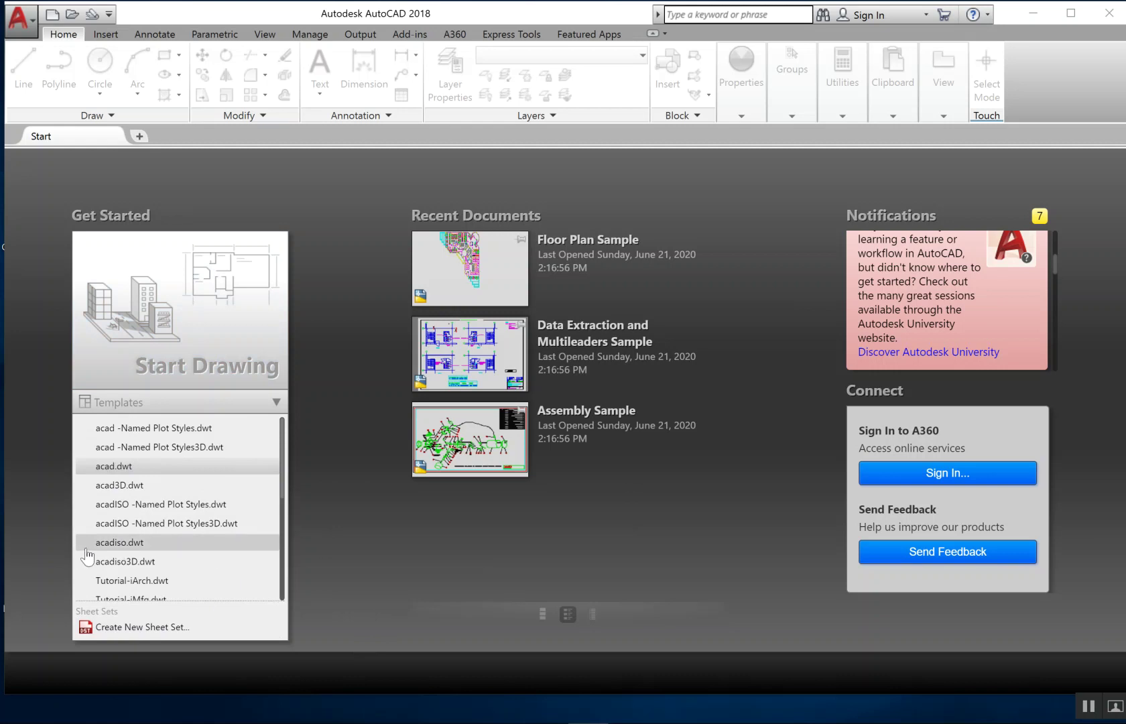
left_click(211, 542)
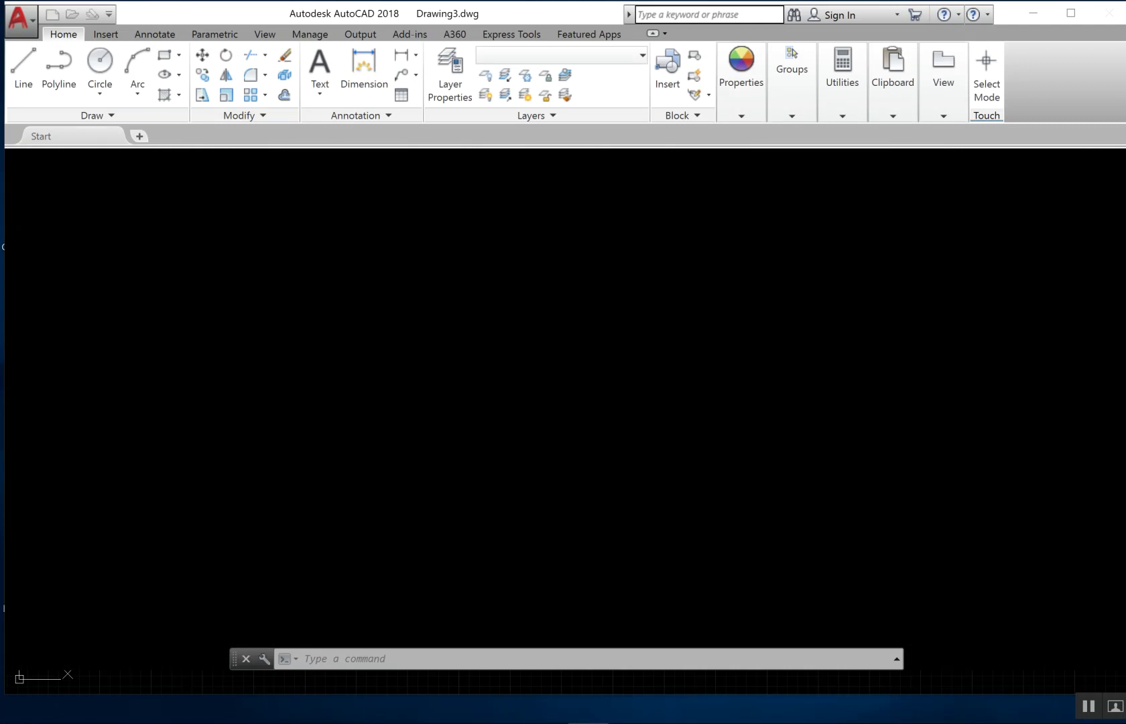
Step: Revisit the Start page template list, then return to Drawing3
left_click(61, 138)
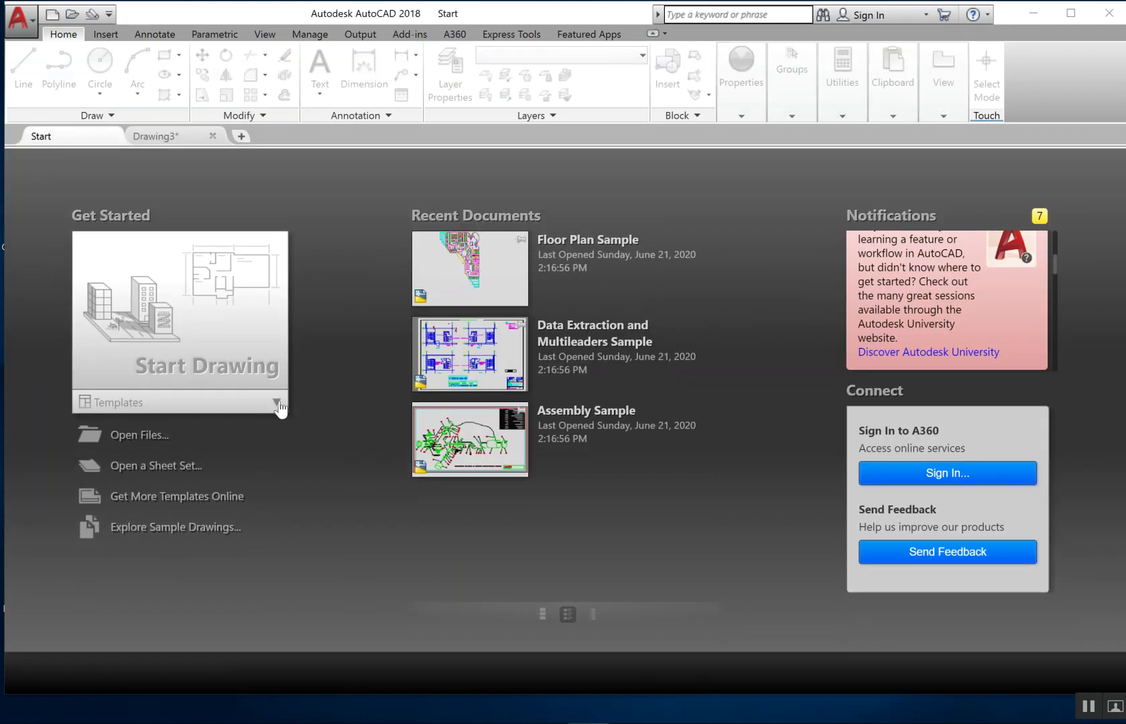
left_click(276, 403)
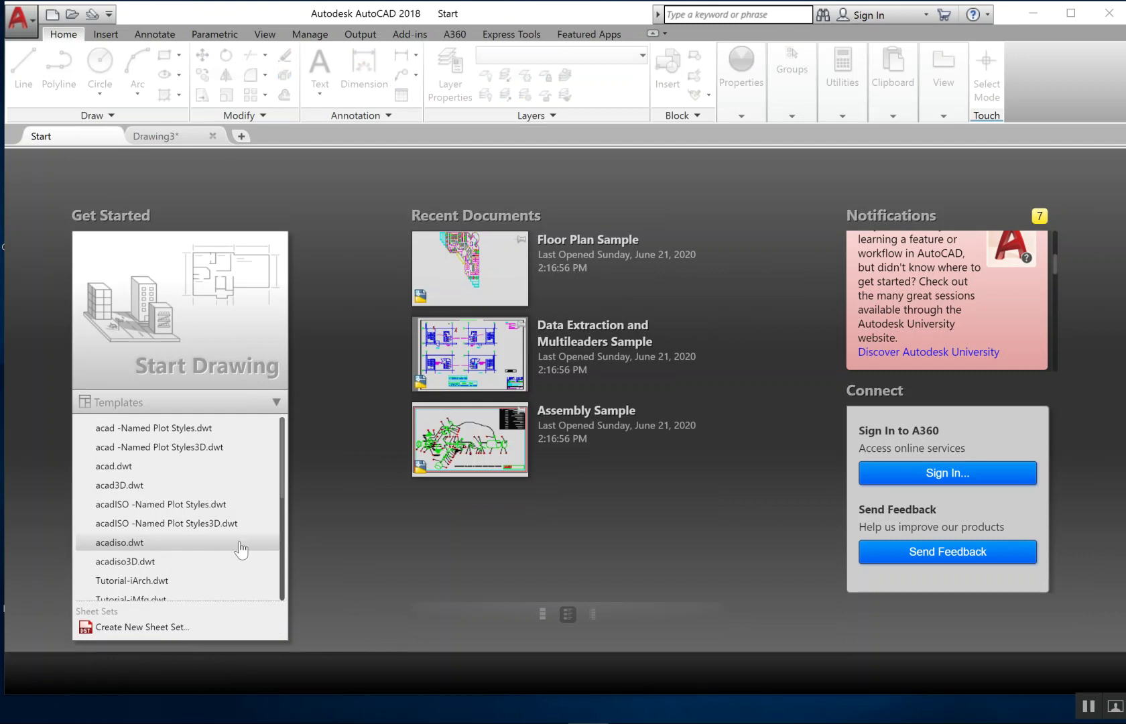
left_click(337, 543)
left_click(160, 135)
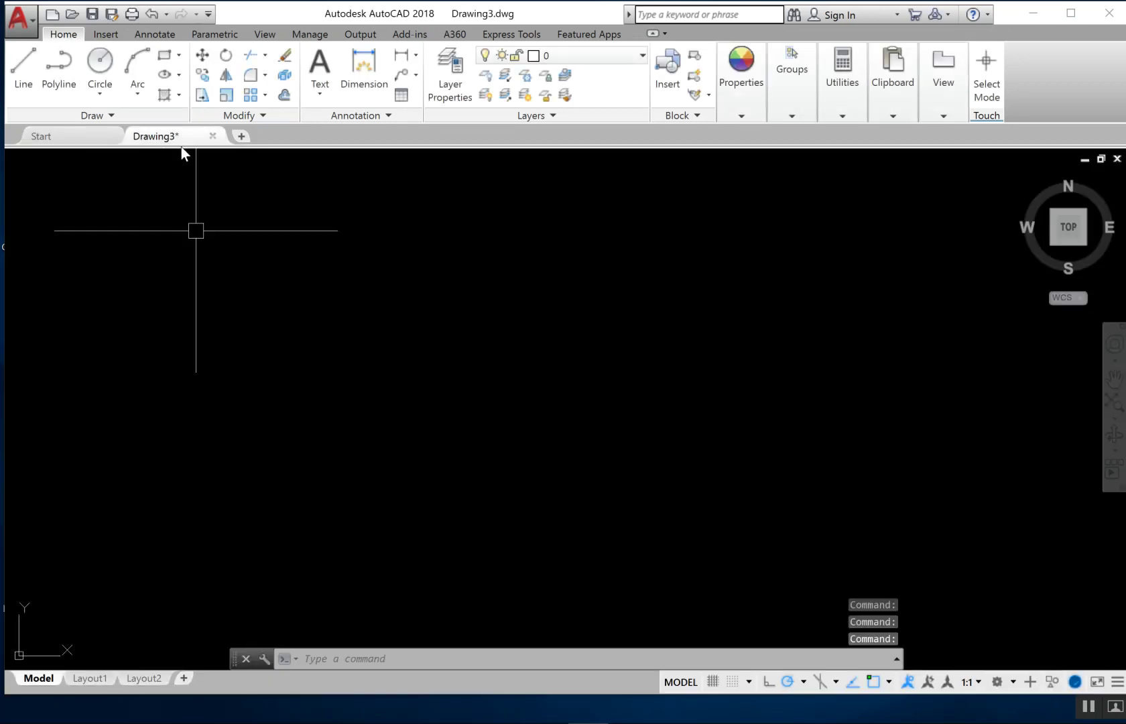
Step: Create Drawing4, Drawing5 (acadiso template) and Drawing6, discarding each without saving
left_click(243, 135)
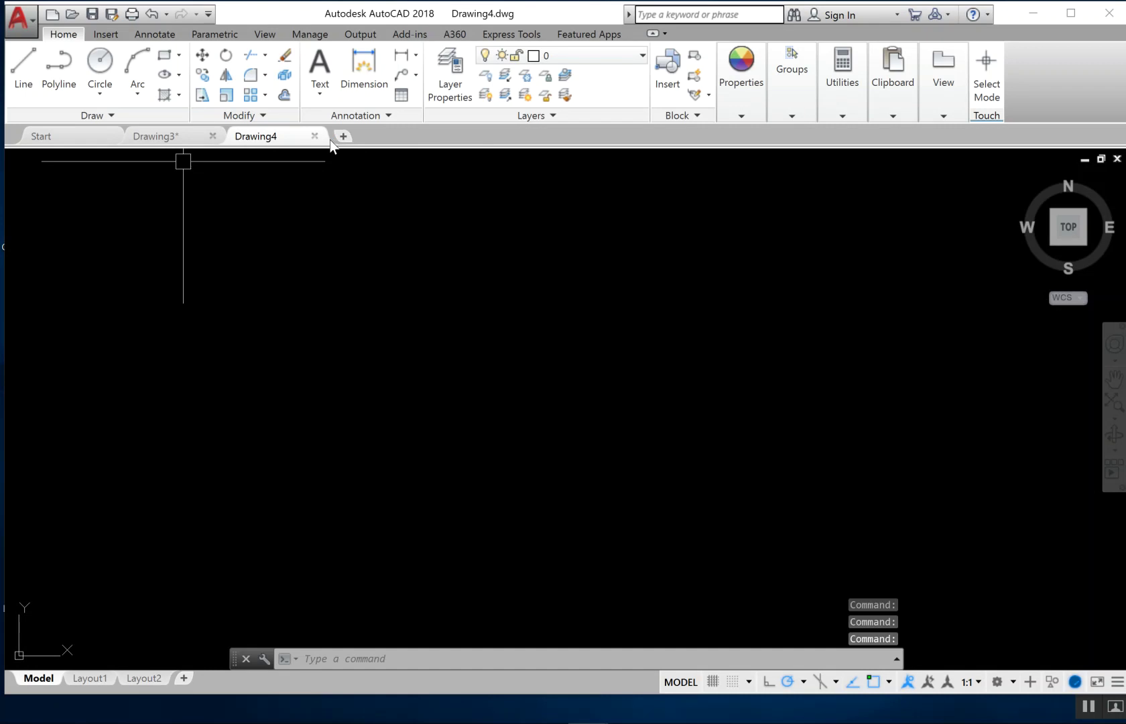
left_click(315, 135)
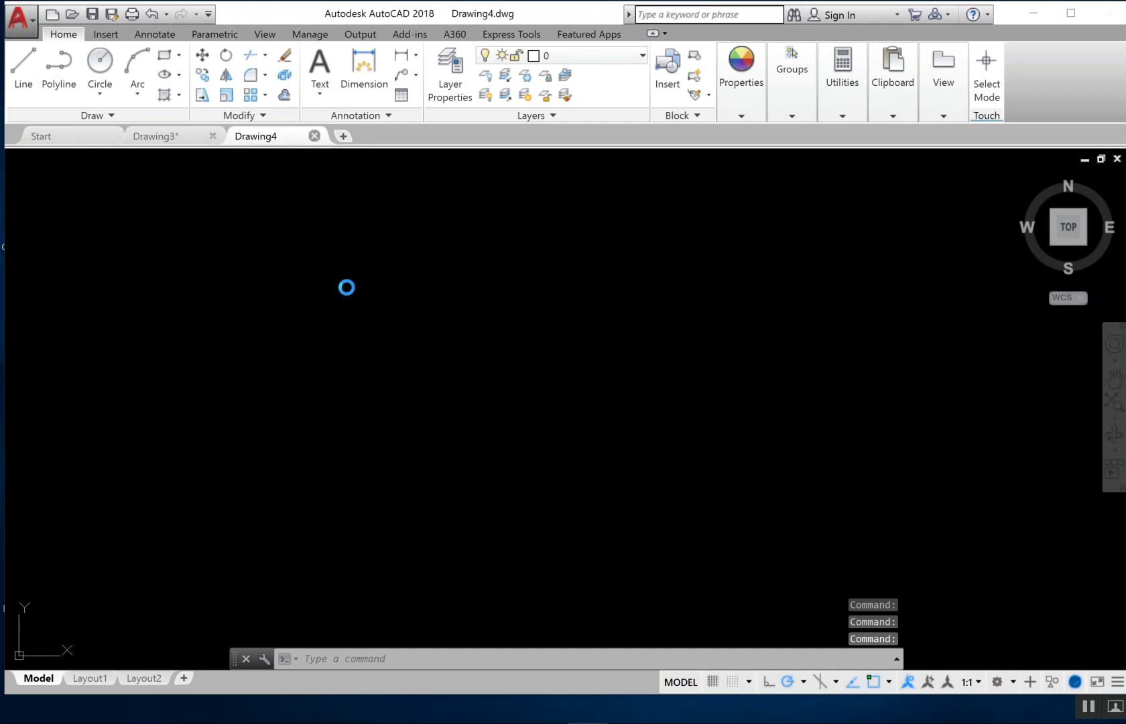
left_click(573, 394)
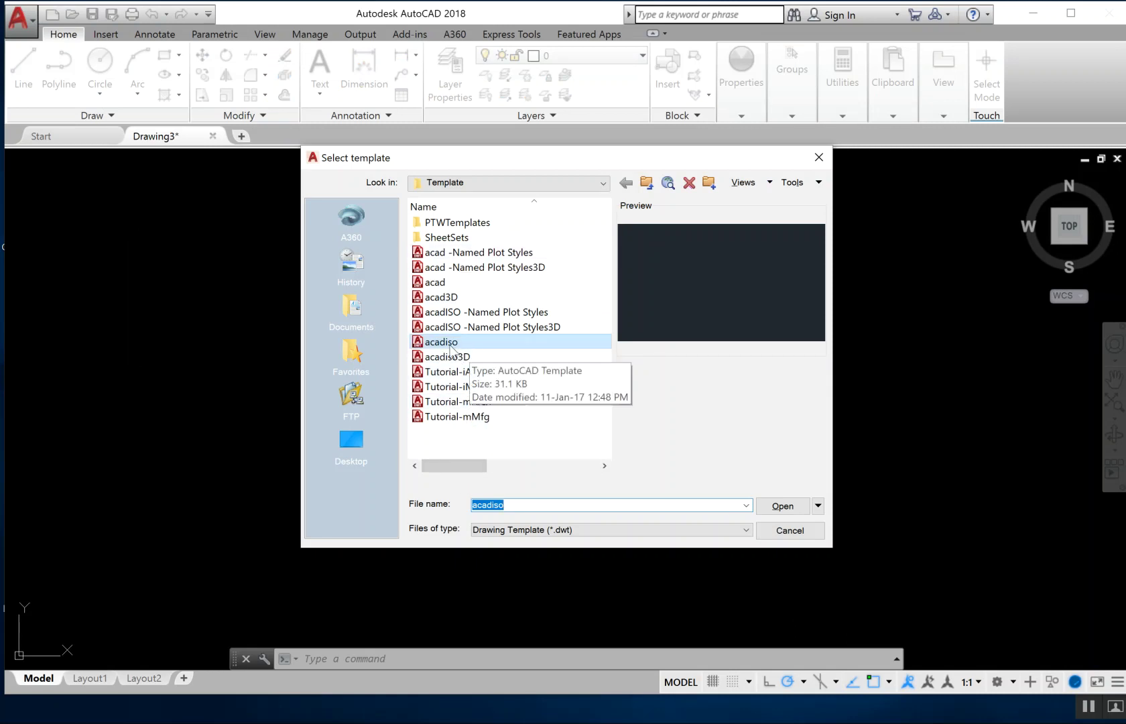
left_click(778, 505)
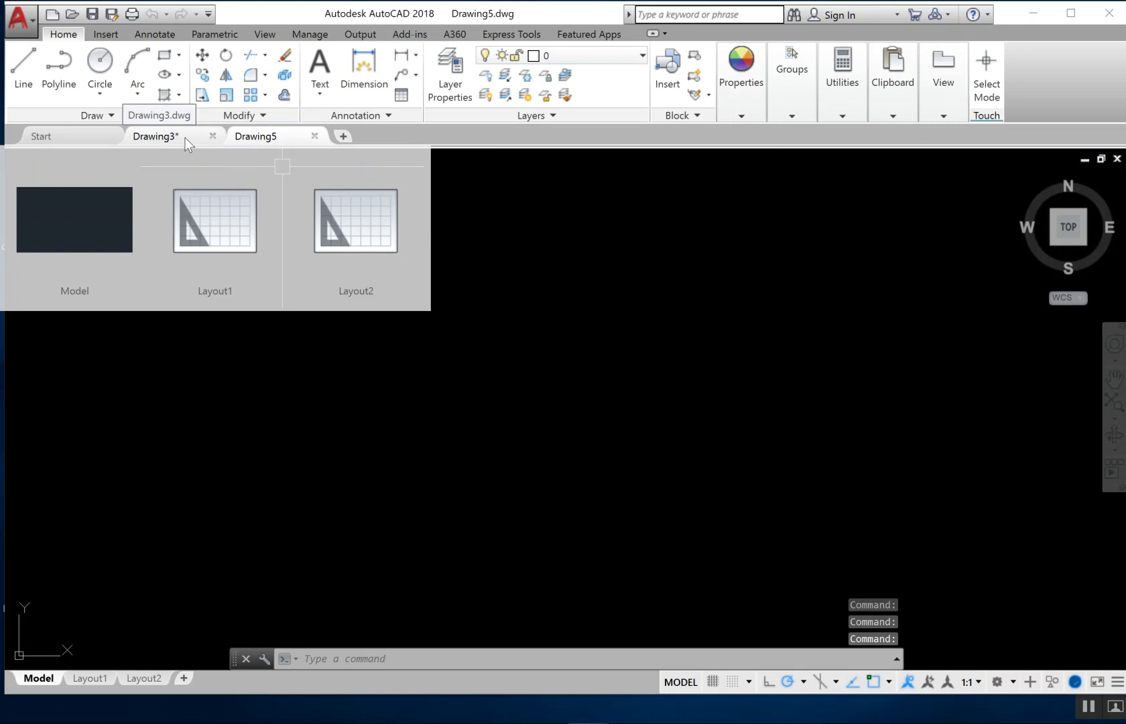
left_click(313, 136)
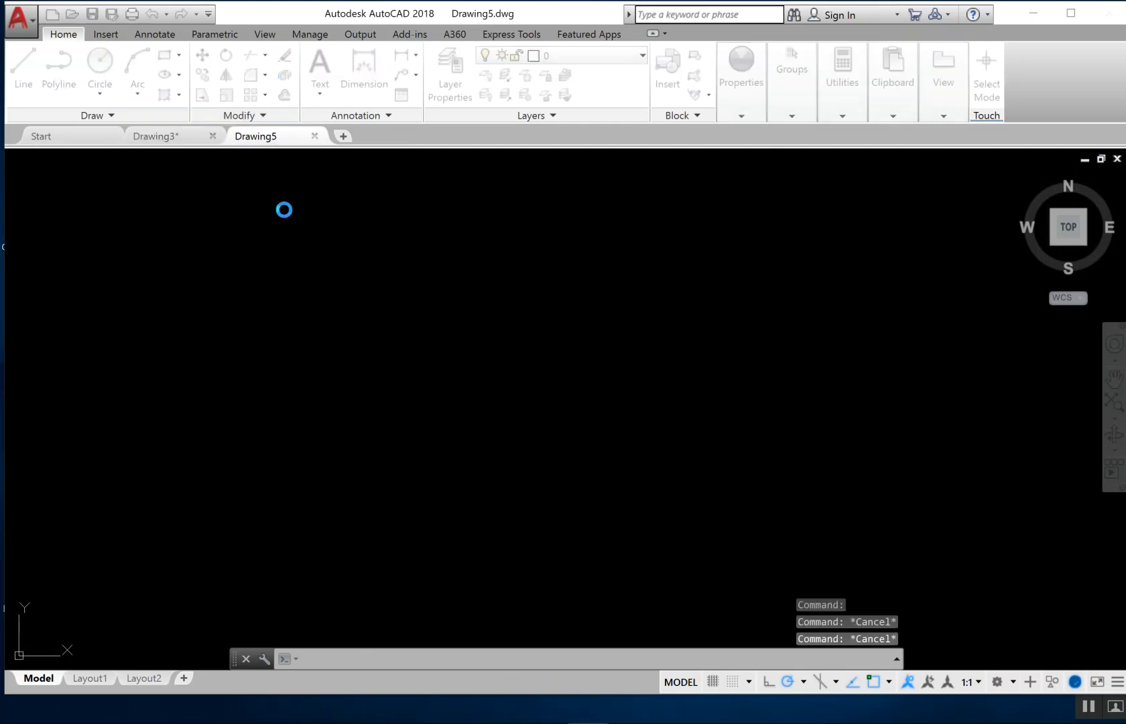
left_click(542, 394)
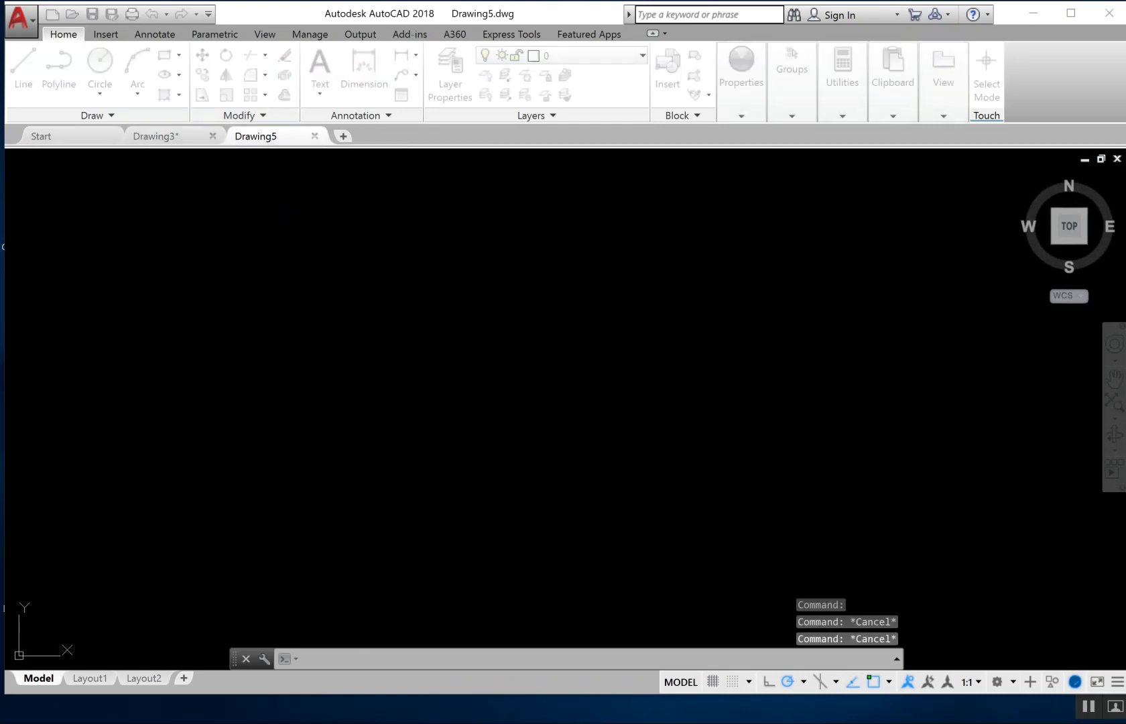
left_click(249, 136)
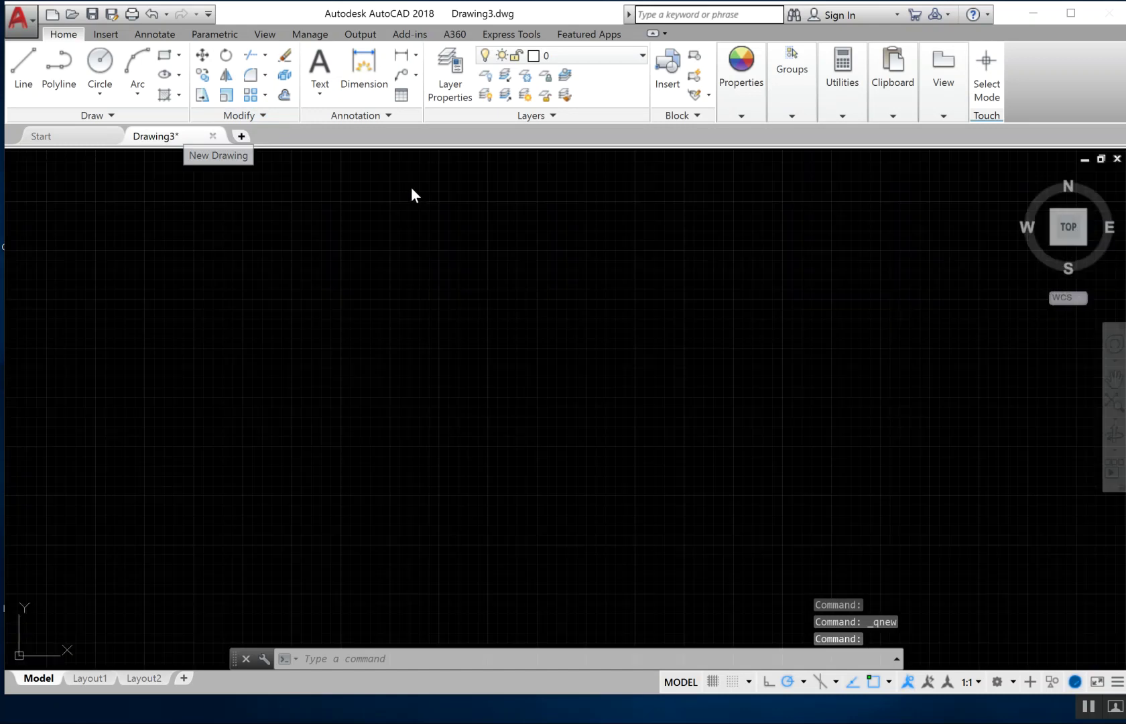
left_click(313, 137)
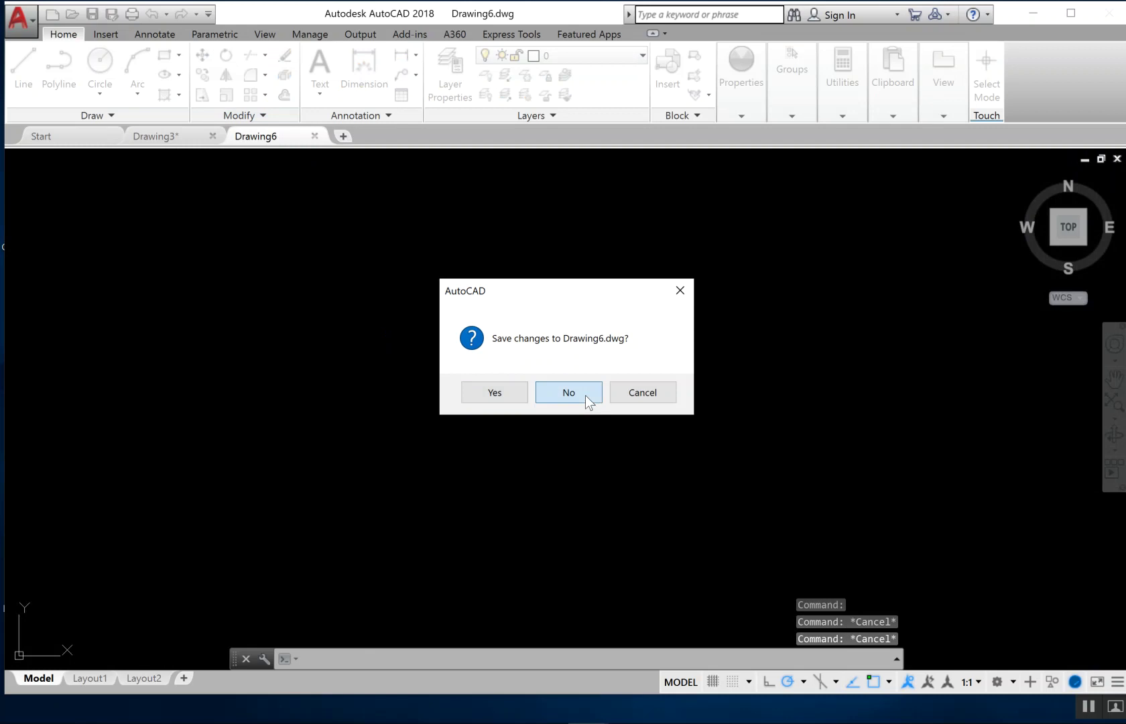
left_click(588, 402)
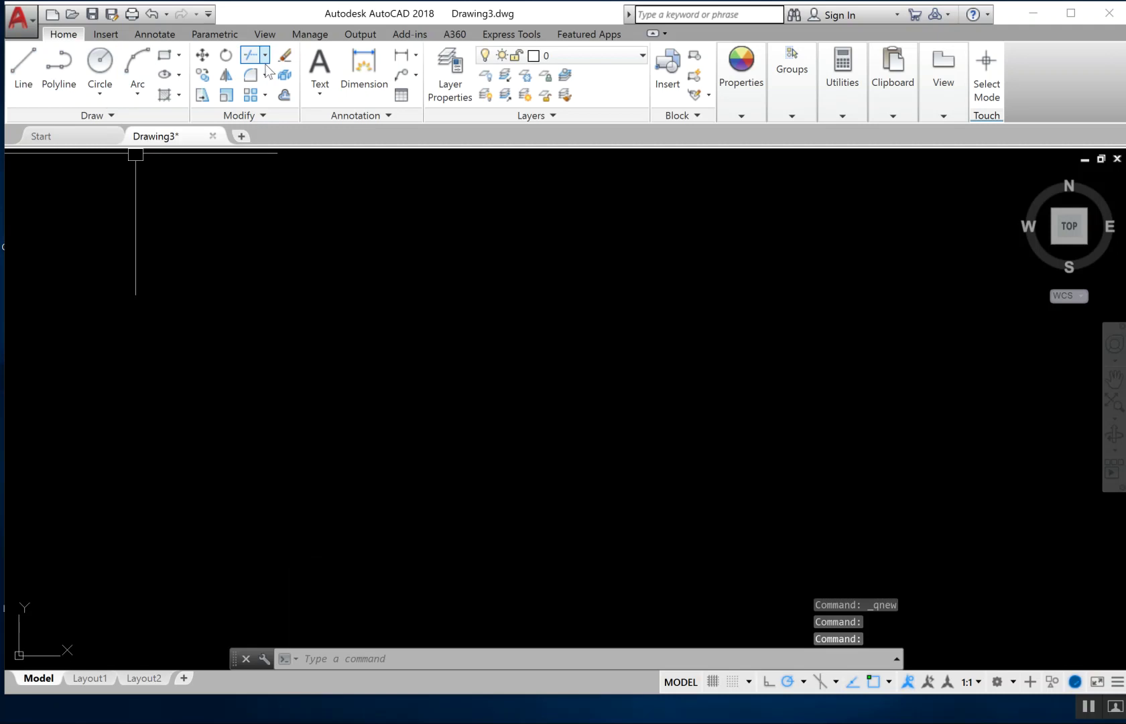
Step: Draw two horizontal lines of similar length, one above the other
left_click(27, 79)
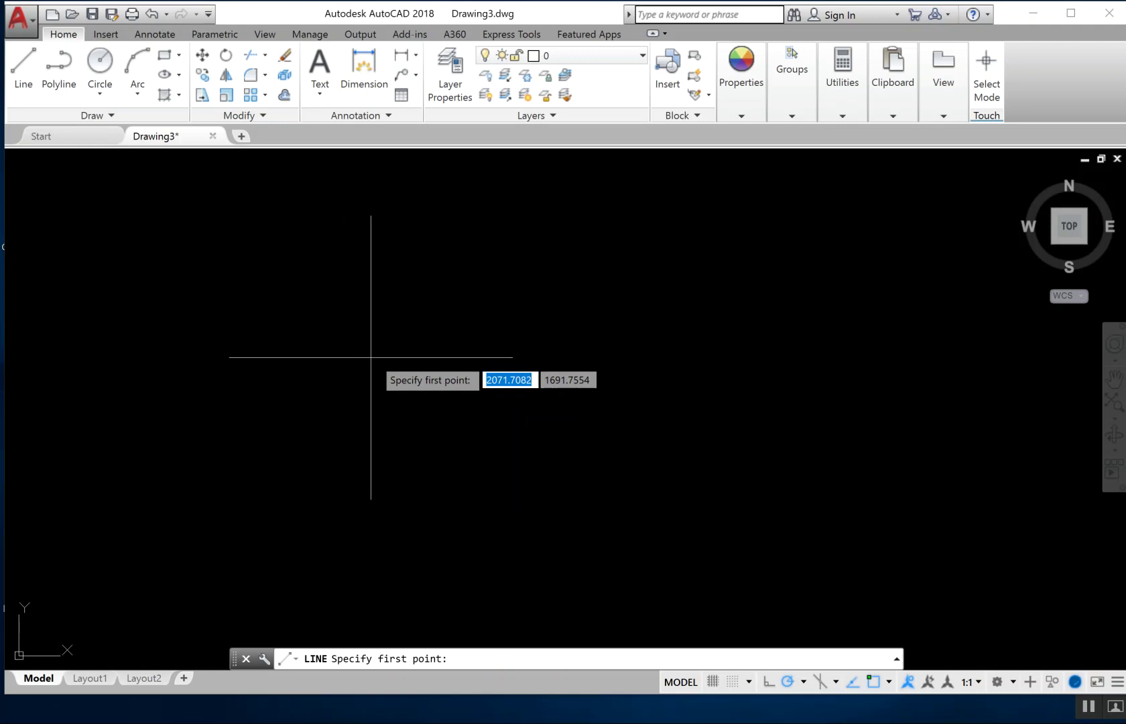
left_click(341, 365)
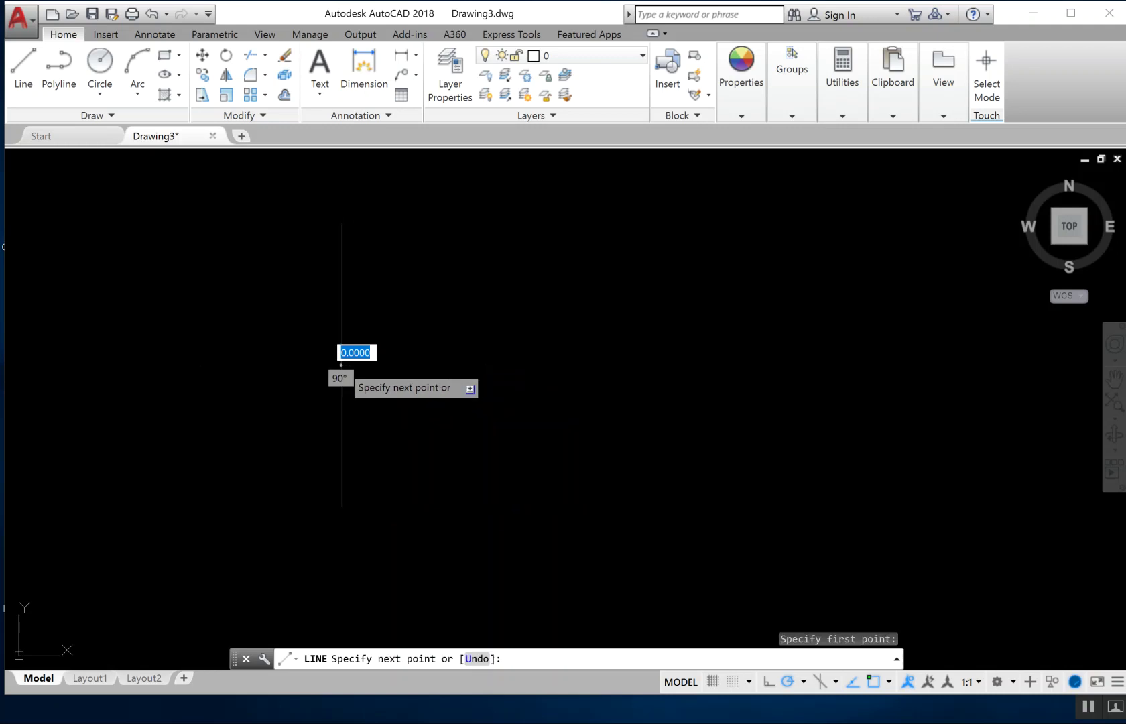
left_click(632, 365)
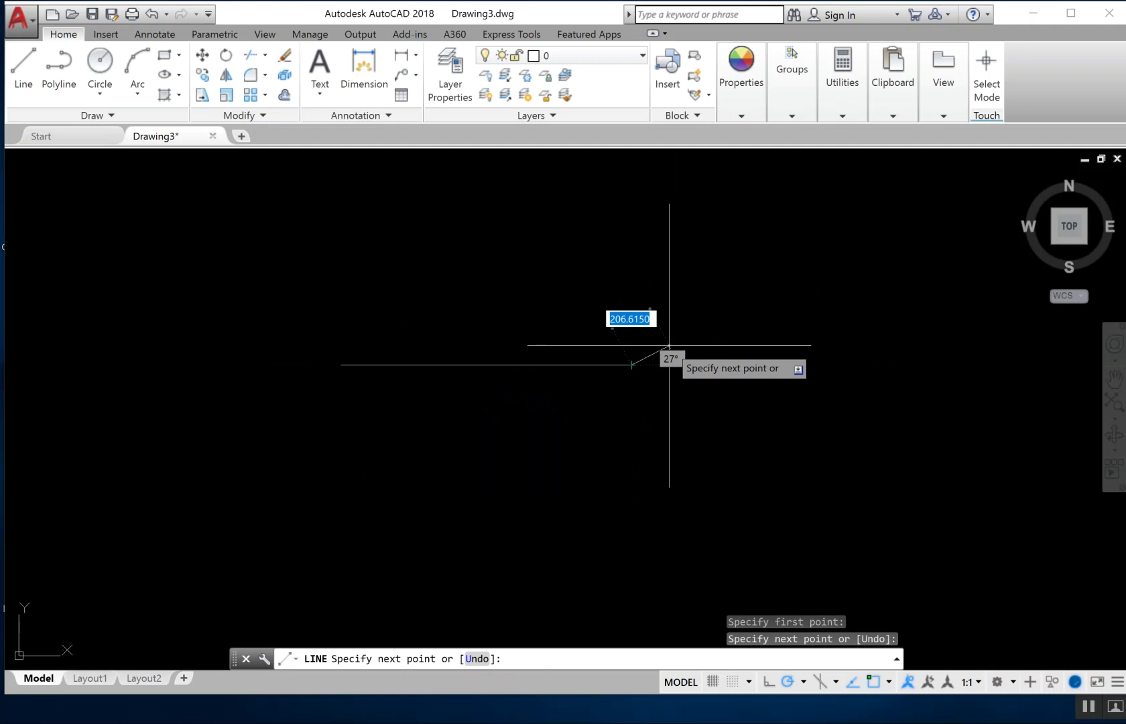
key("Escape")
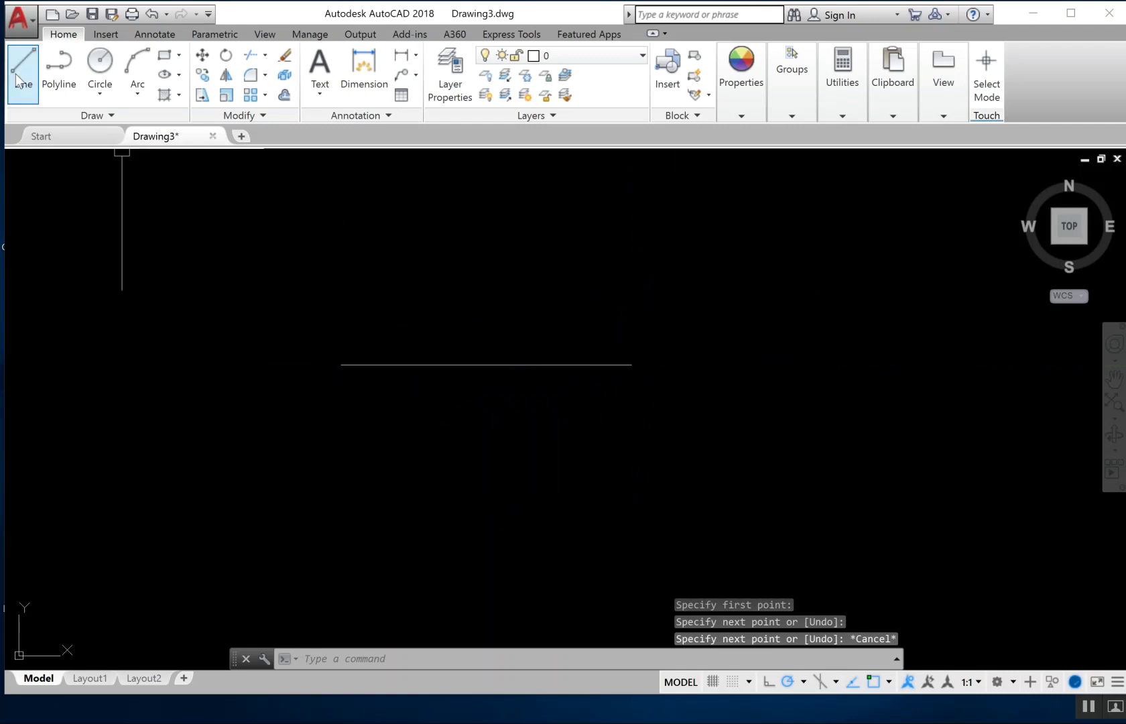
left_click(19, 80)
left_click(334, 295)
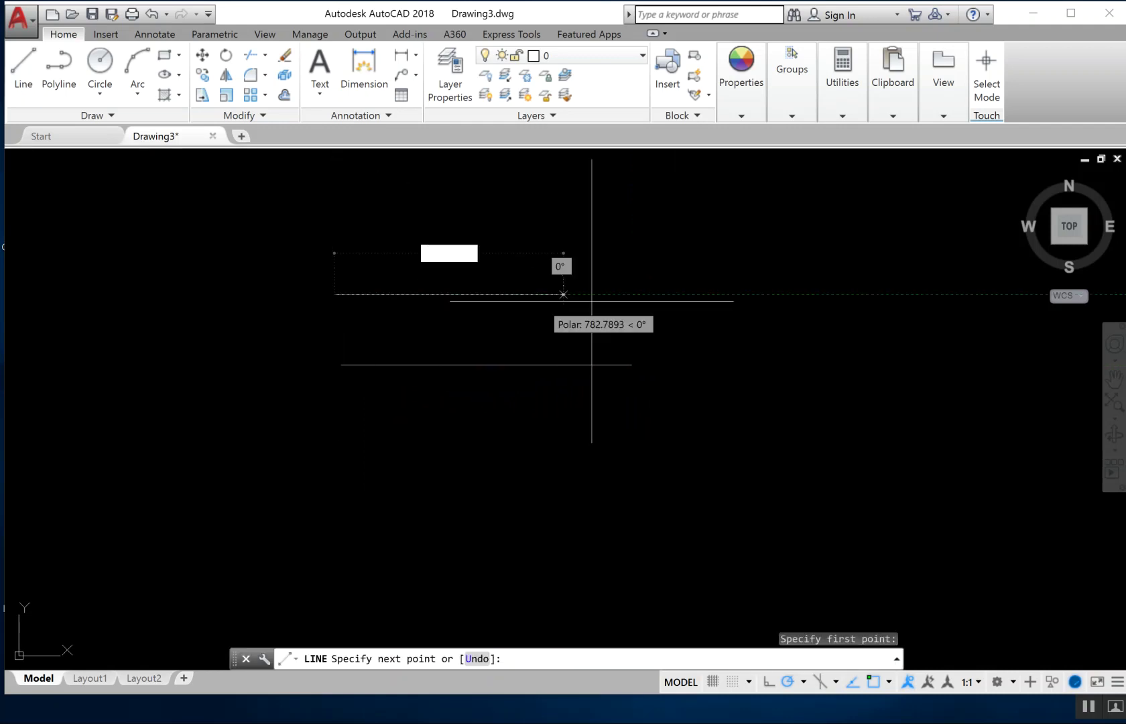
left_click(663, 293)
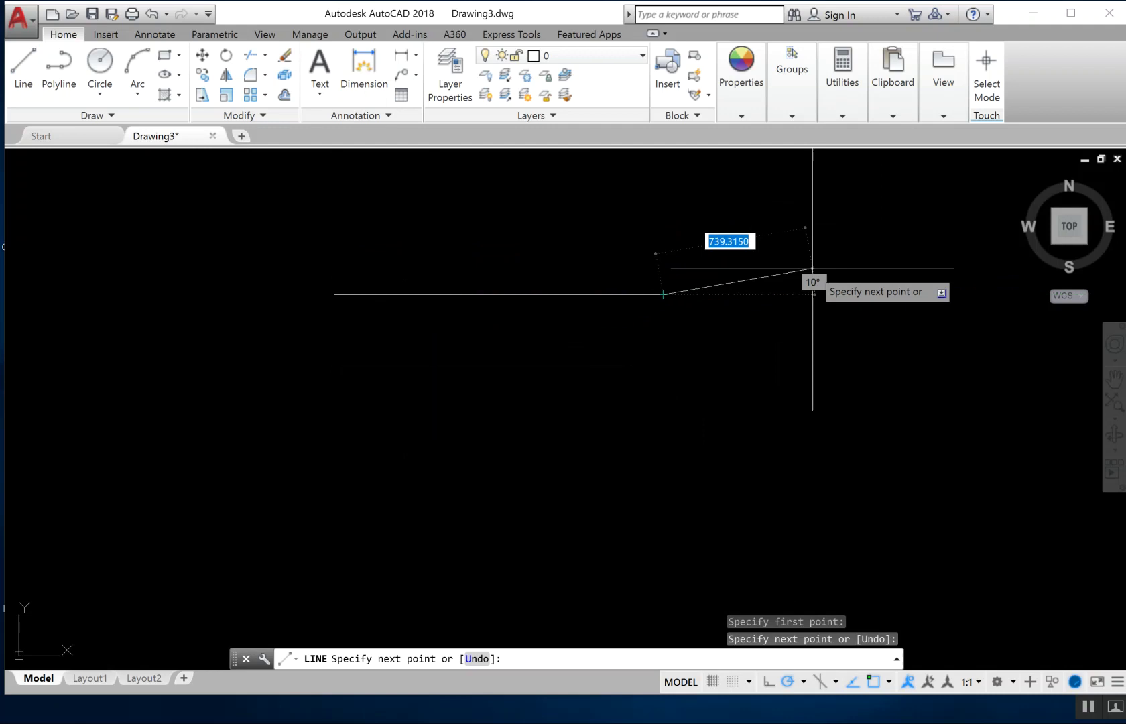
key("Return")
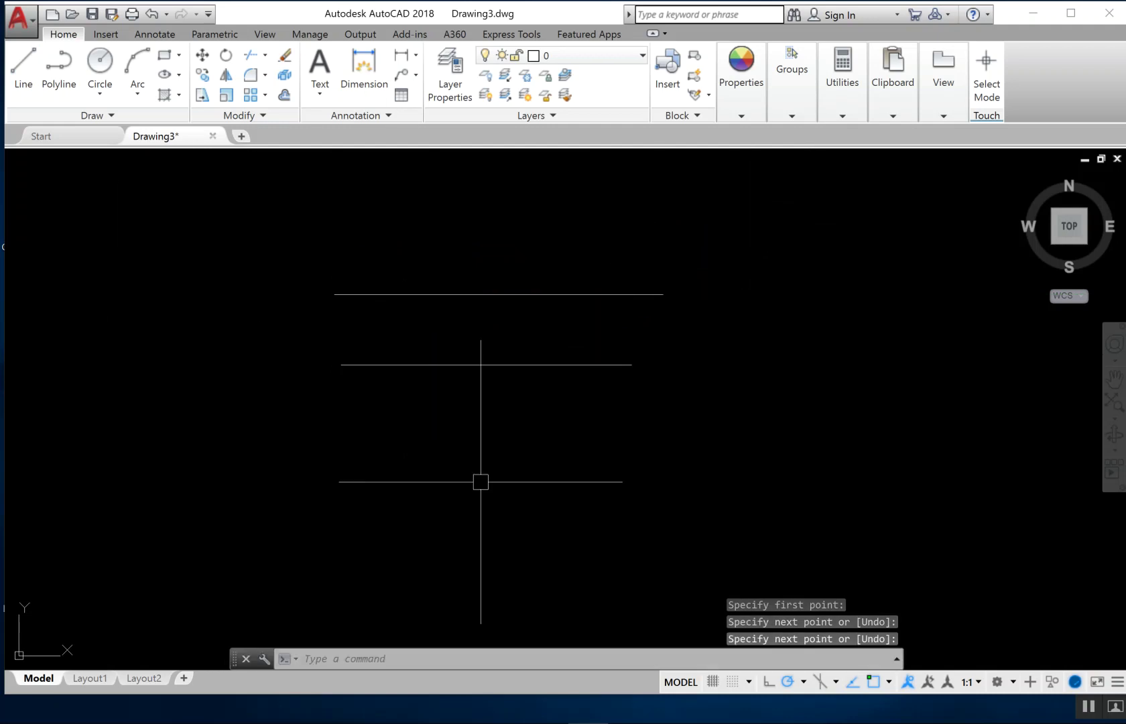
Step: Draw a third horizontal line below them, finishing via the right-click menu
left_click(23, 64)
left_click(328, 453)
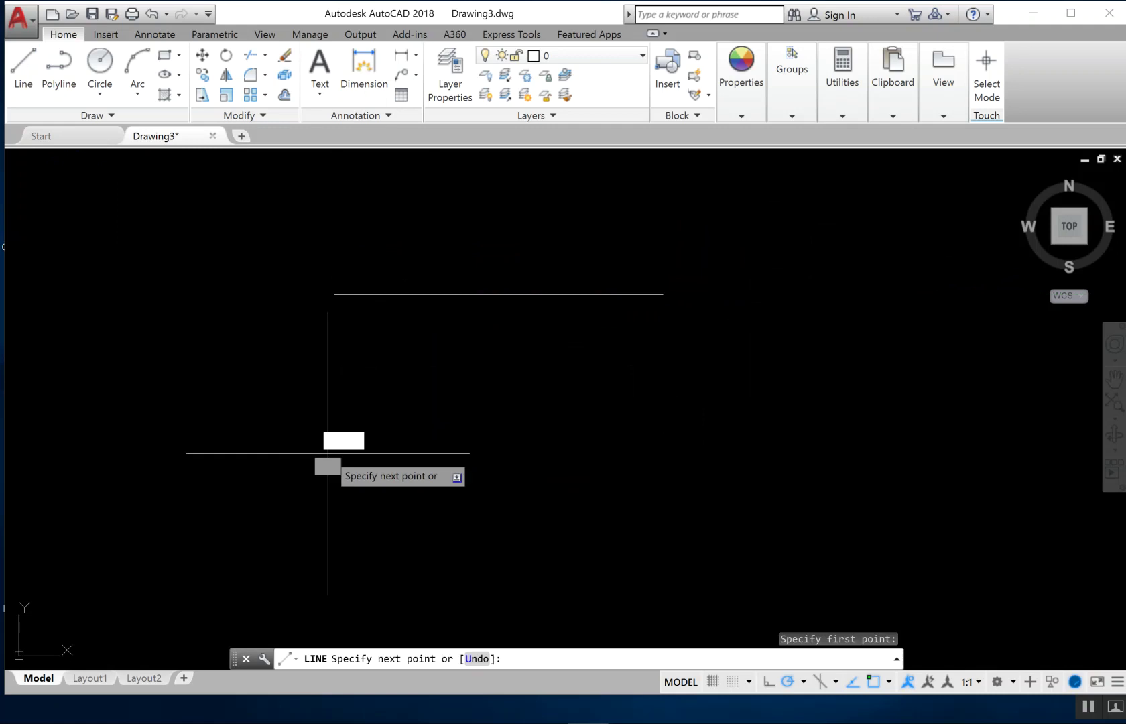
left_click(662, 453)
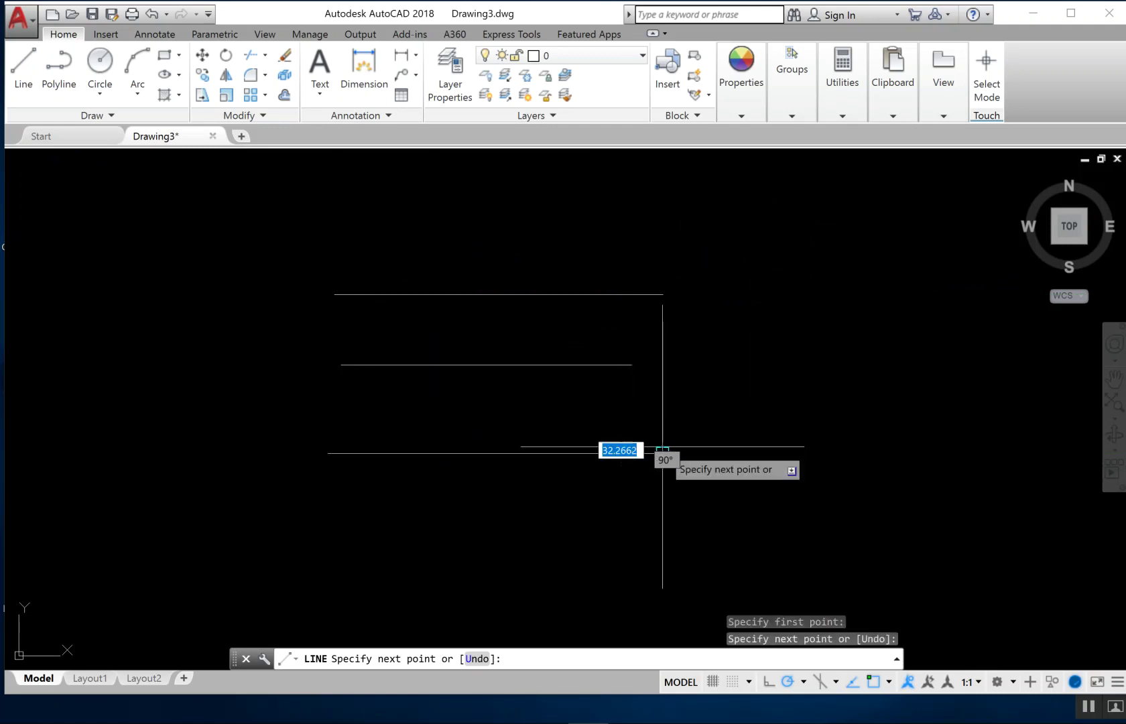
right_click(662, 447)
left_click(702, 456)
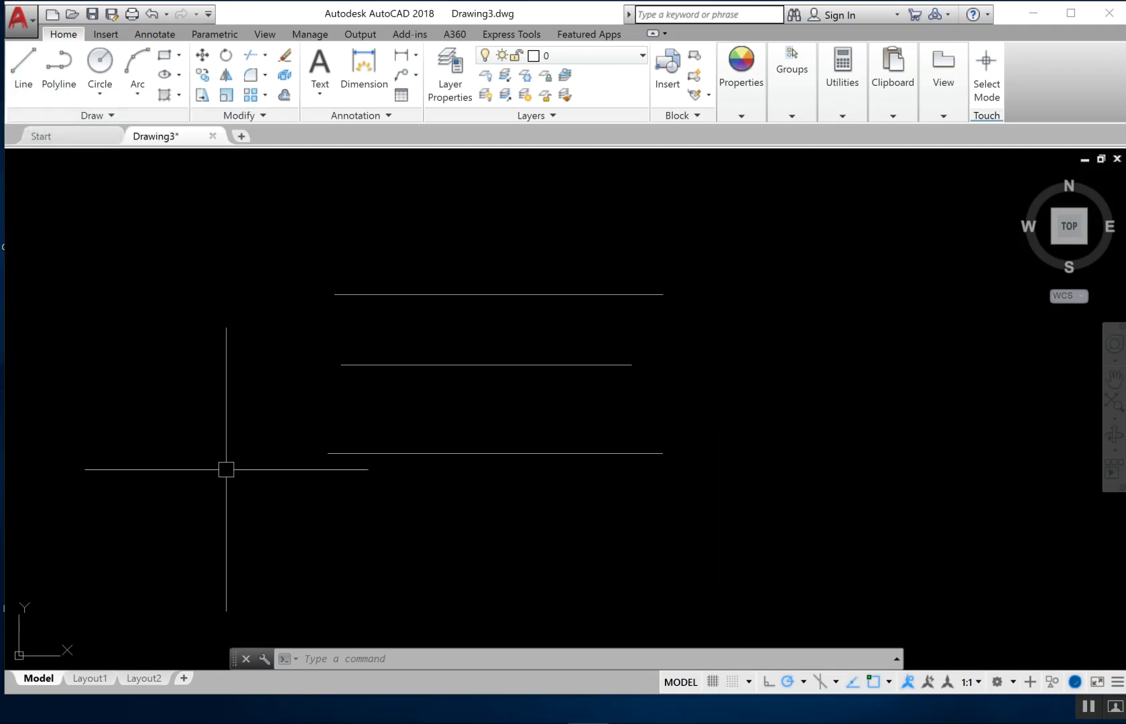
type("L")
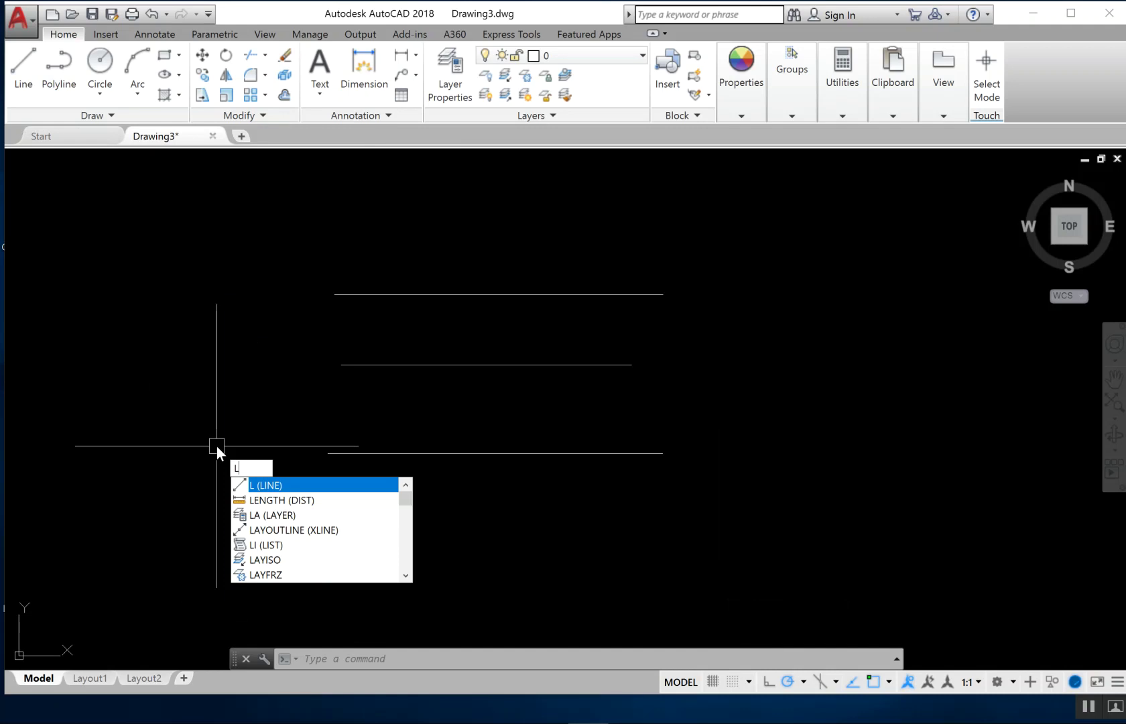
Step: Cancel a line started at the bottom line's right end, pan slightly, and cancel another LINE attempt
key("Return")
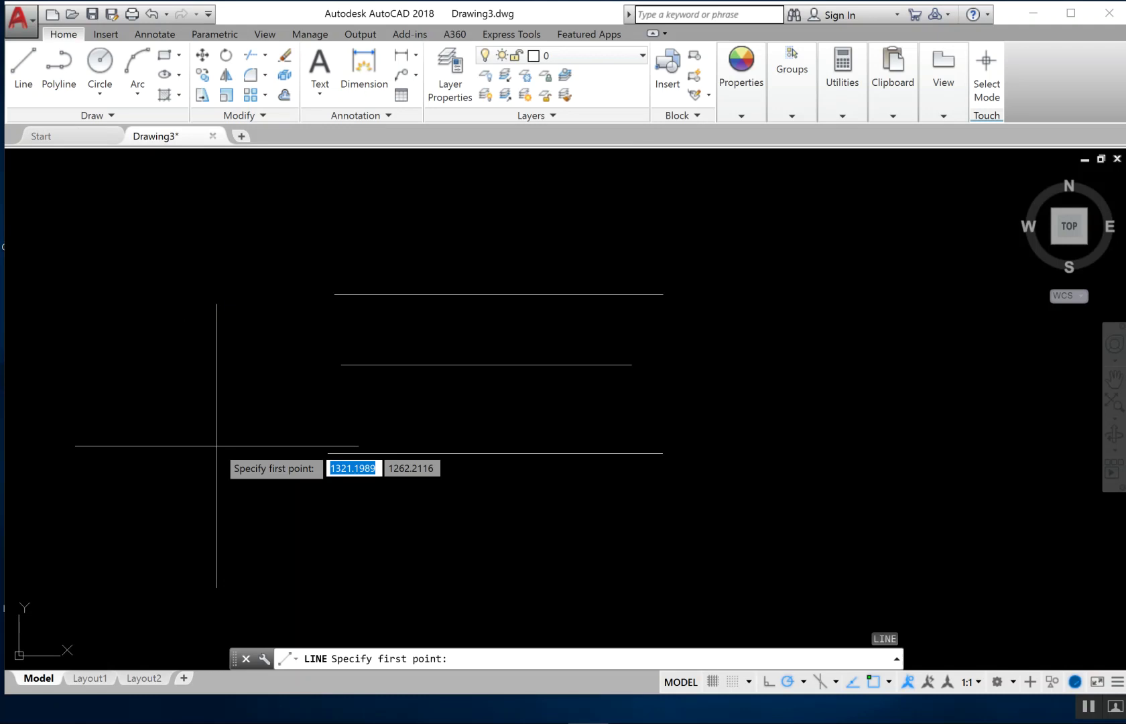
left_click(700, 506)
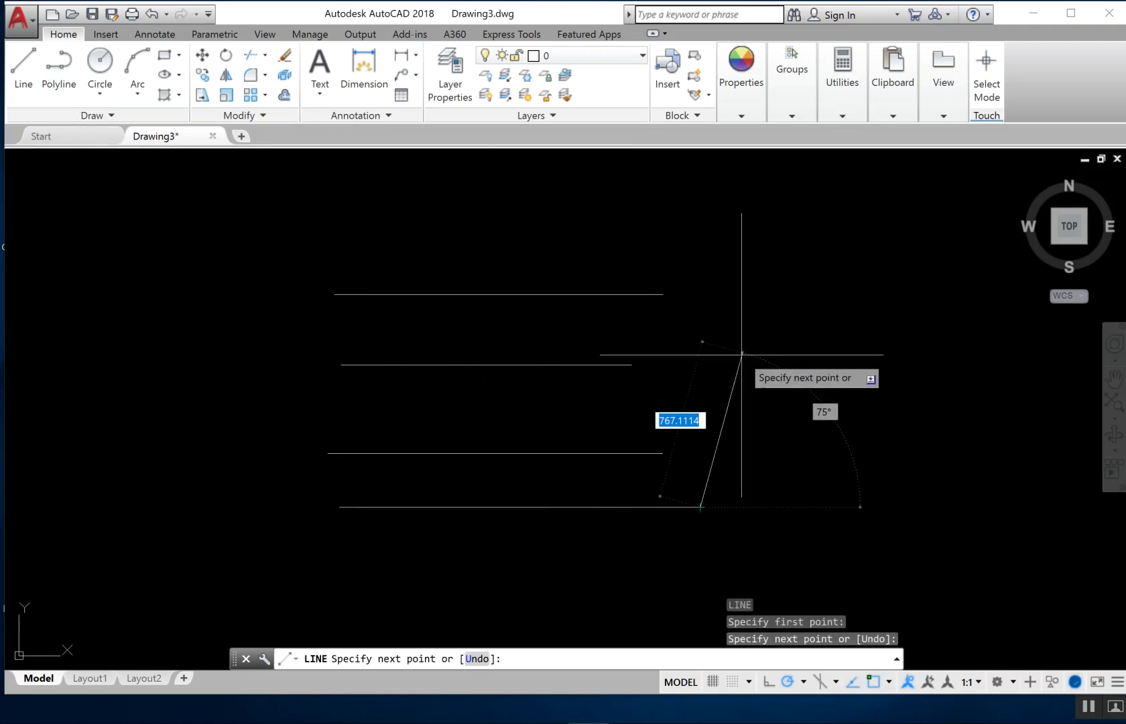
key("Escape")
middle_click_drag(747, 473, 714, 442)
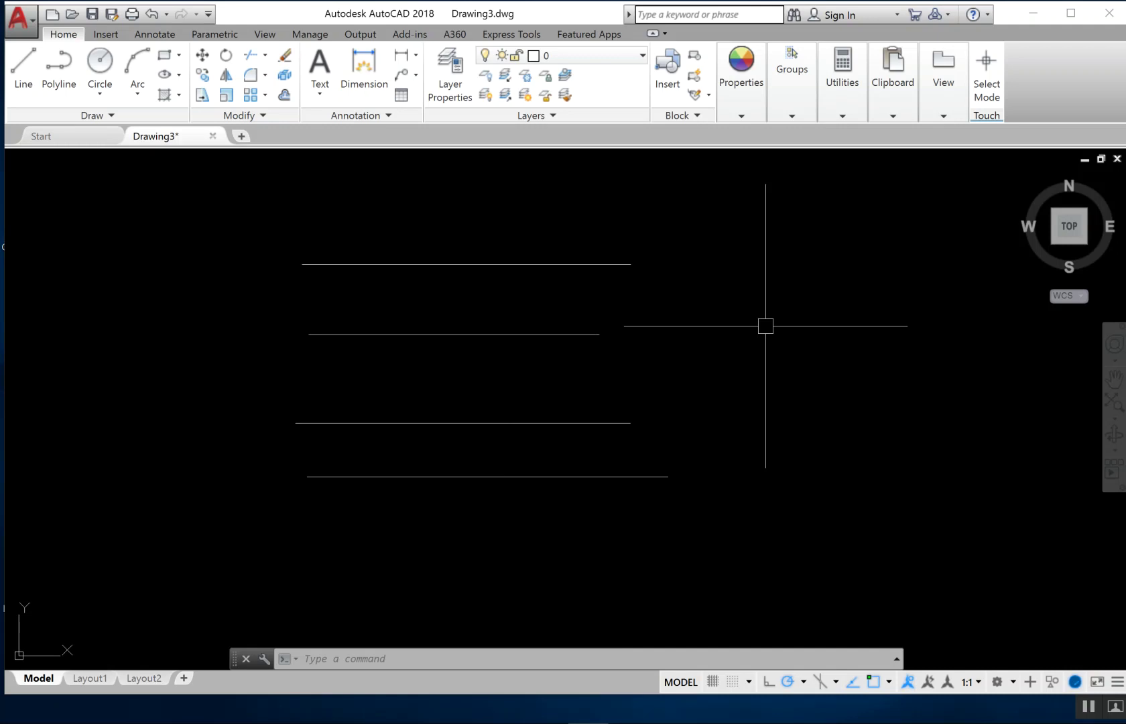
type("L")
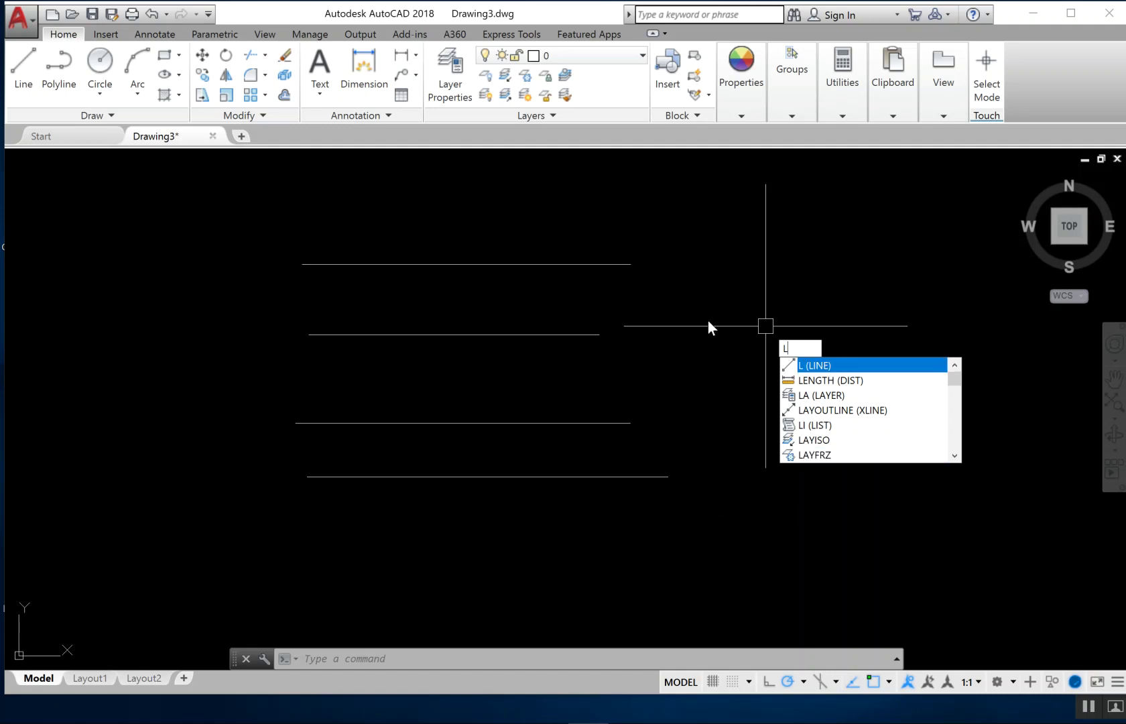
left_click(715, 498)
key("Escape")
key("Escape")
key("Escape")
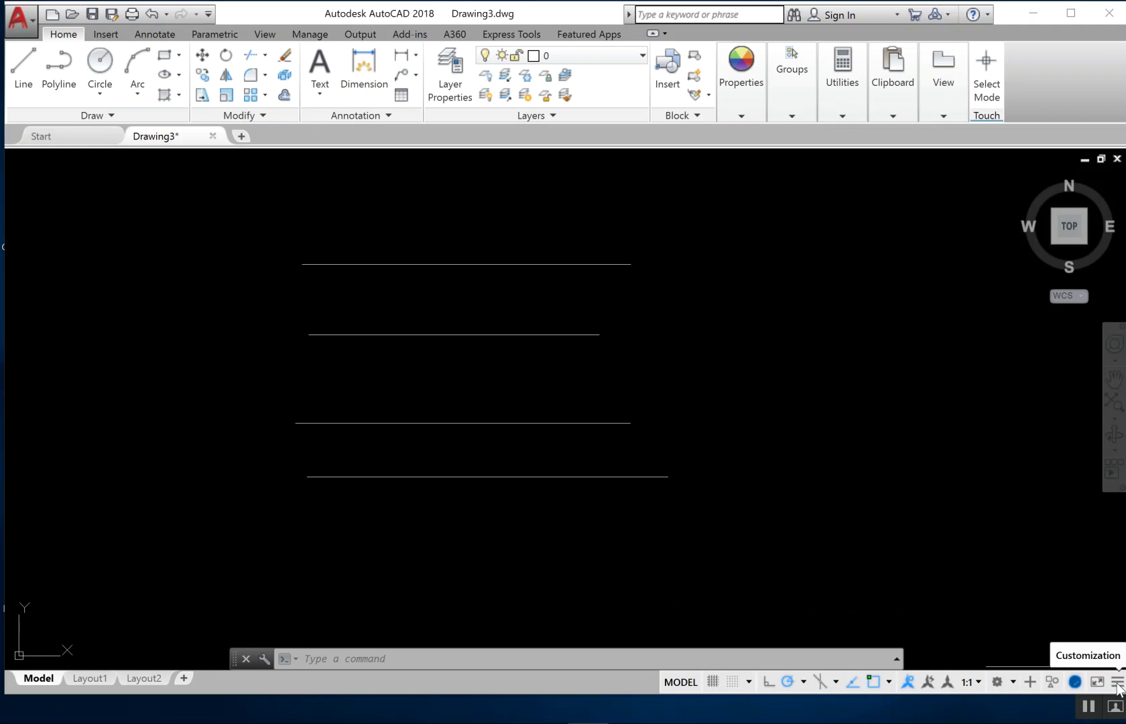
Step: Add the Dynamic Input toggle to the status bar, then switch dynamic input off
left_click(1117, 681)
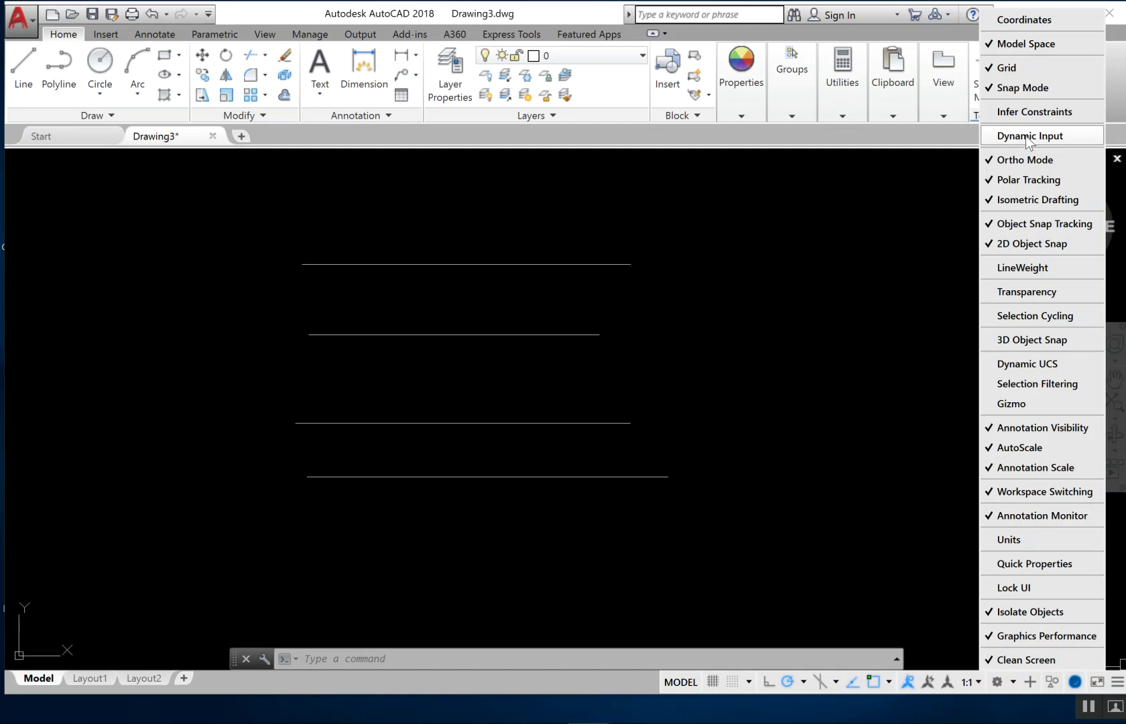
left_click(1025, 136)
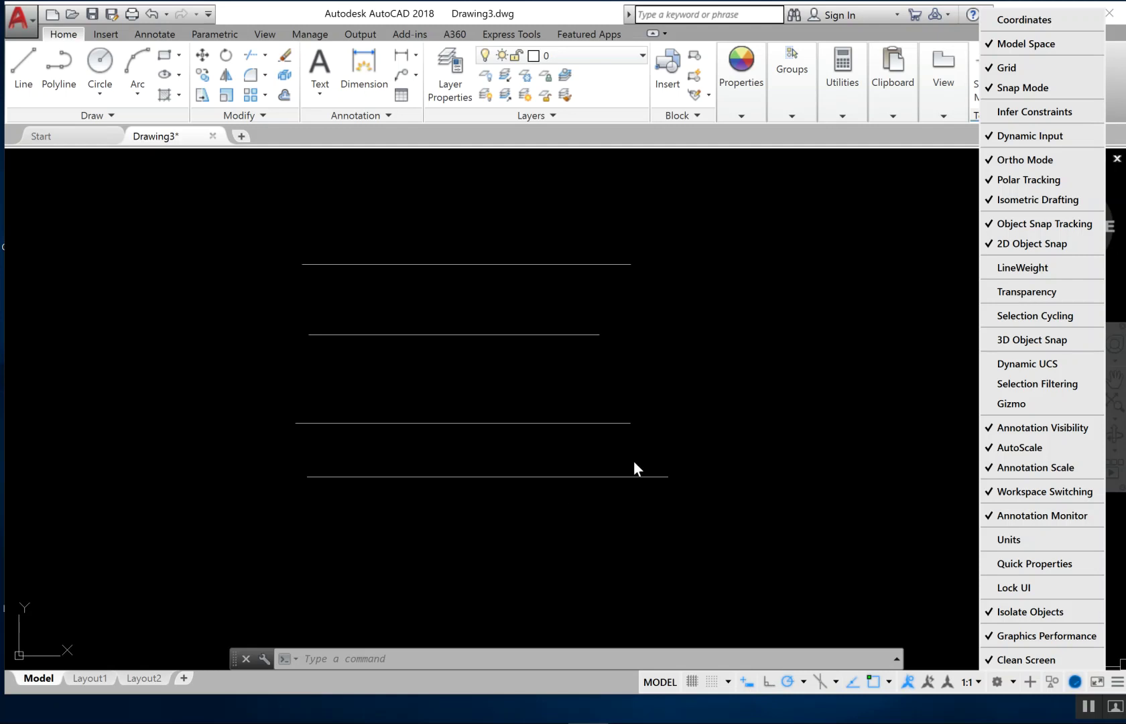
left_click(703, 503)
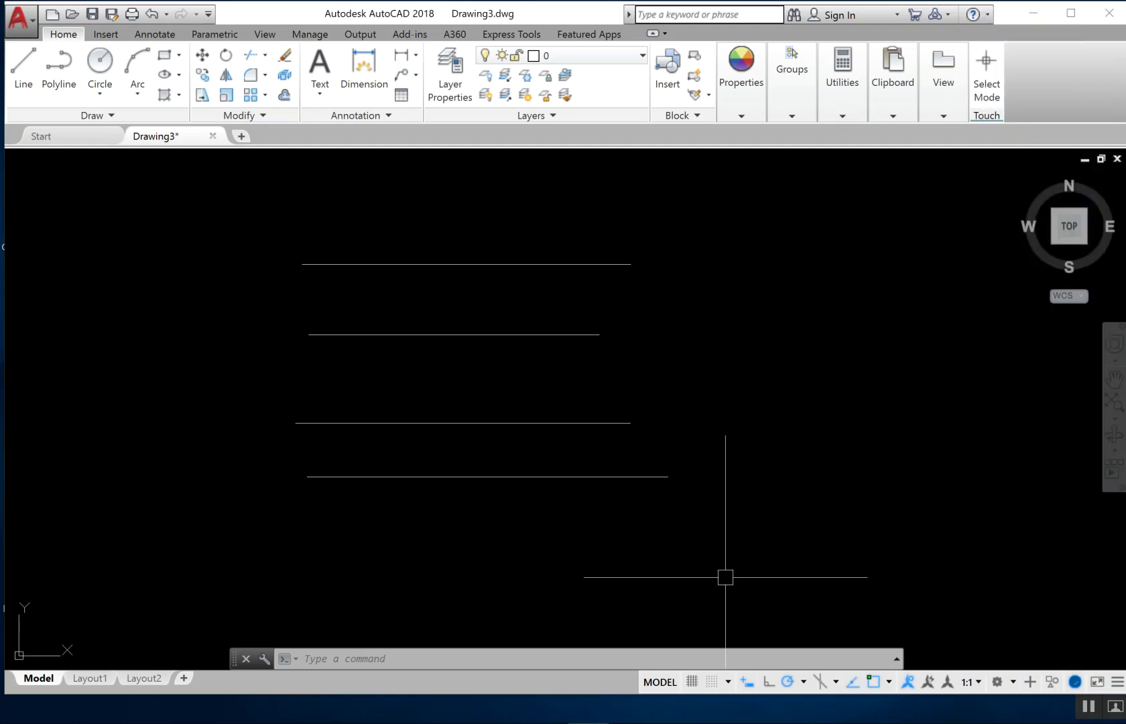
left_click(749, 682)
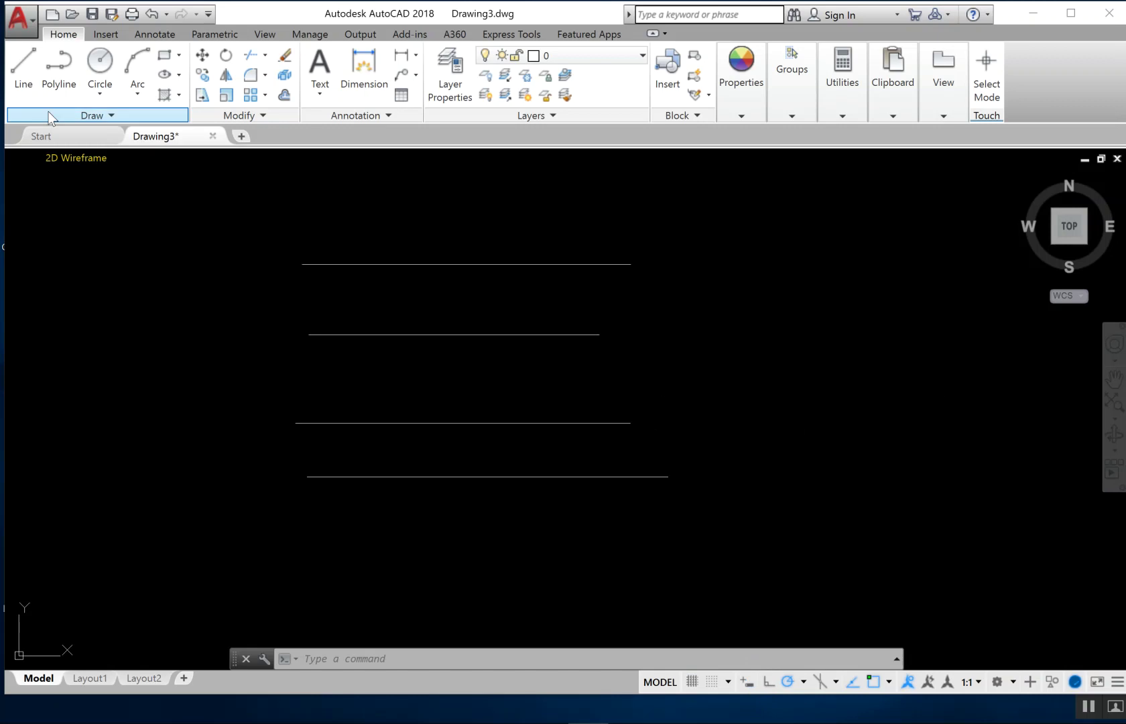
Step: Draw a four-point, three-segment angled line right of the horizontal lines, then remove the Dynamic Input toggle
left_click(23, 79)
left_click(731, 350)
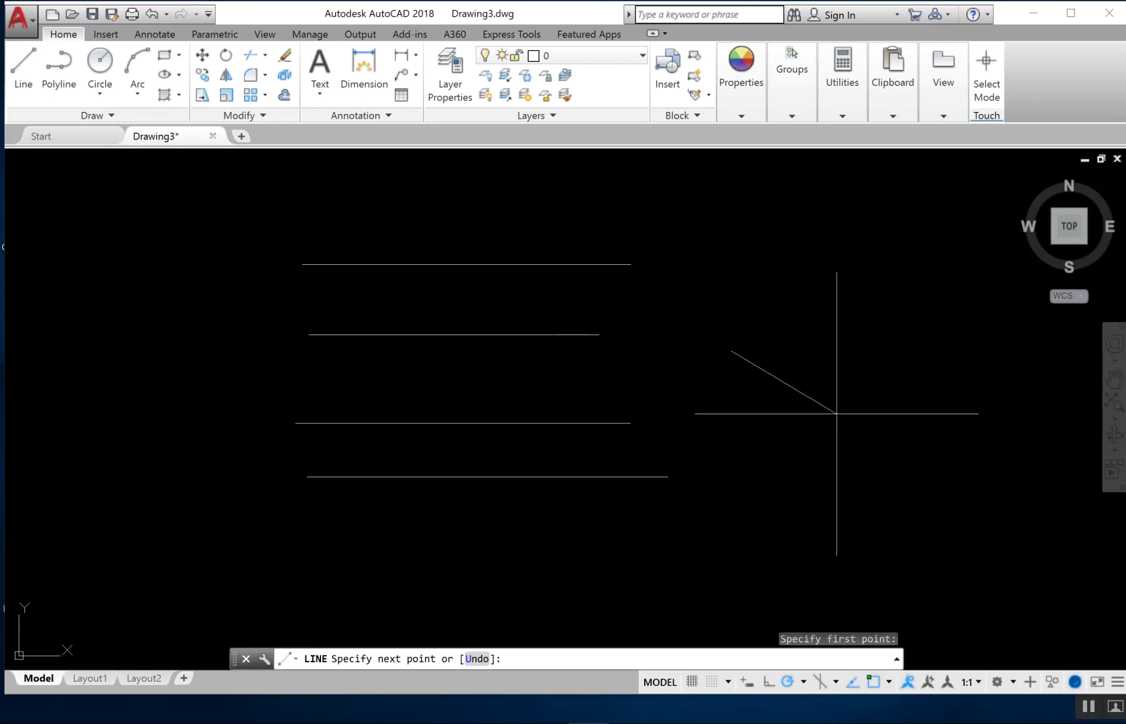
key("Escape")
type("l")
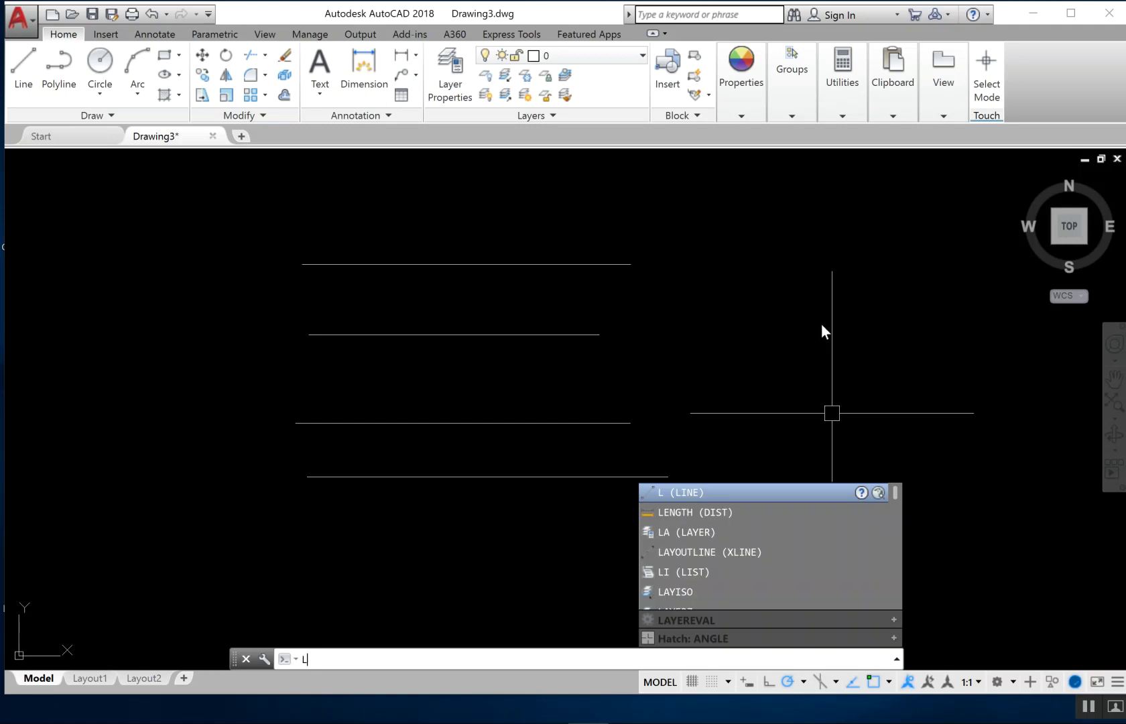
key("Return")
left_click(730, 374)
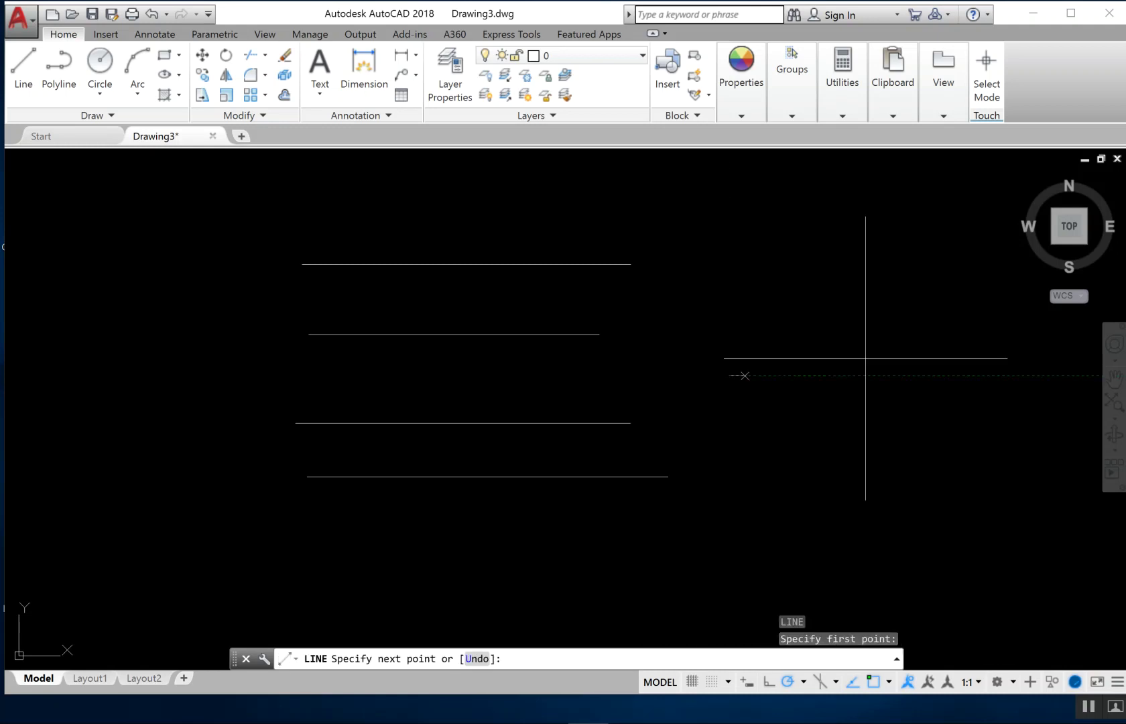
left_click(926, 355)
left_click(943, 437)
left_click(842, 503)
key("Escape")
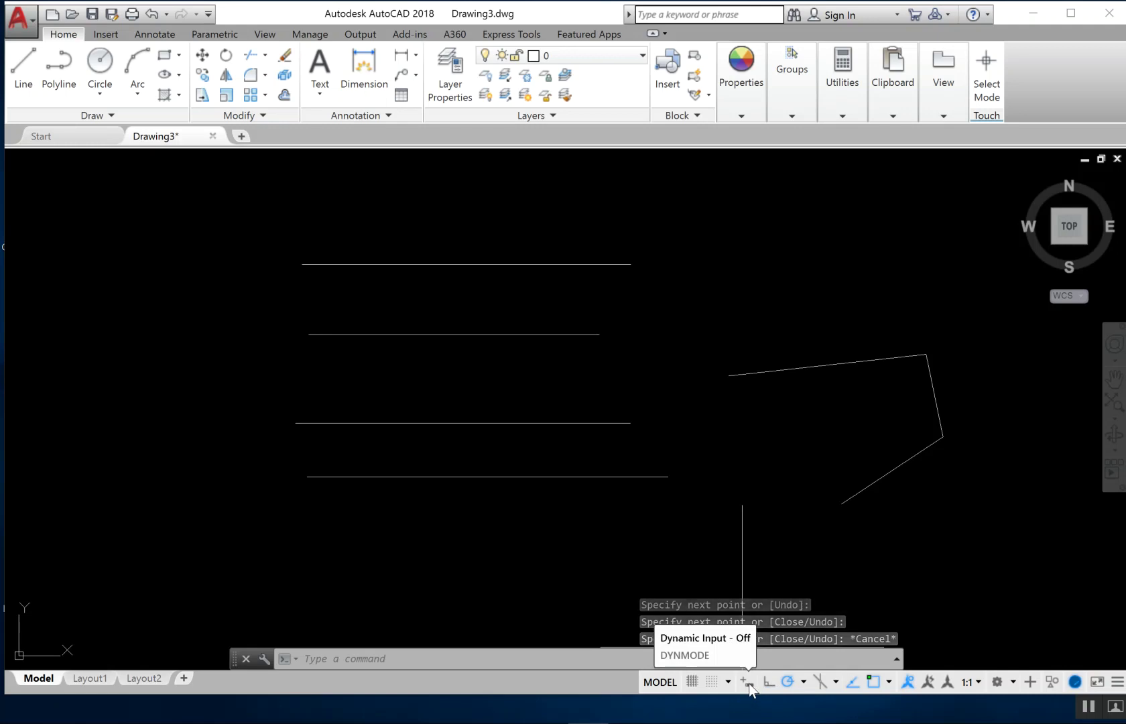
left_click(1117, 682)
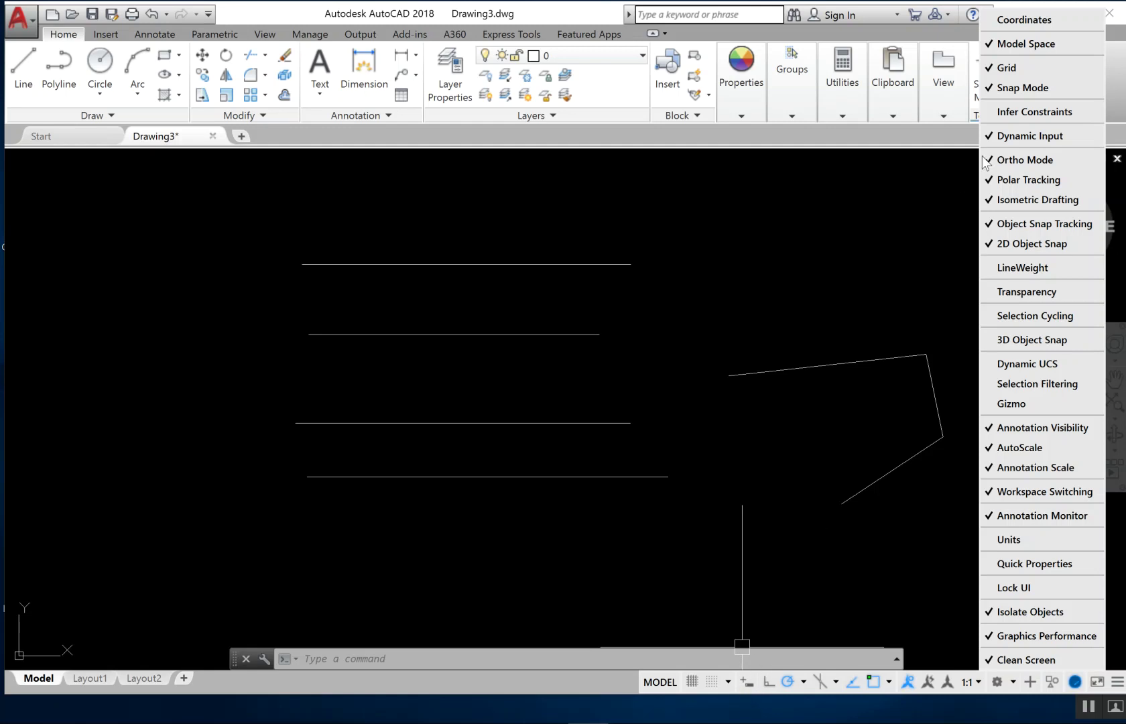
left_click(1018, 137)
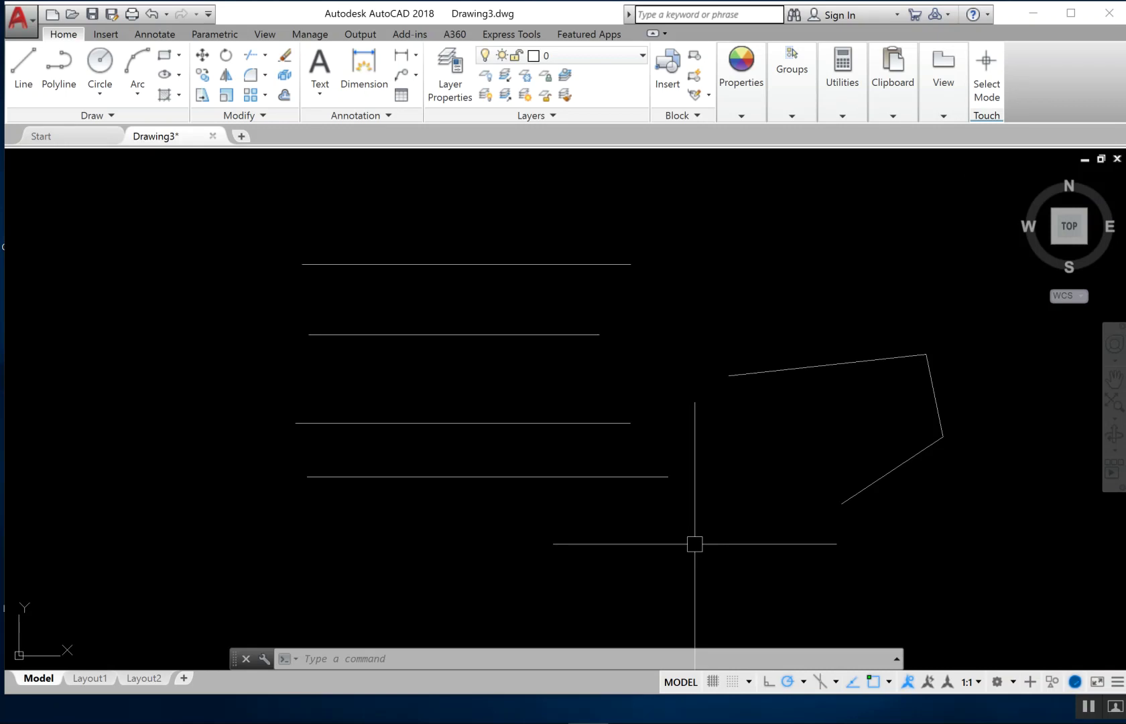
Step: Window-select all the lines, reframe the drawing toward the left, and clear the selection
middle_click_drag(711, 580, 646, 573)
scroll(647, 570, "down", 2)
left_click(898, 296)
left_click(274, 601)
middle_click_drag(448, 510, 392, 427)
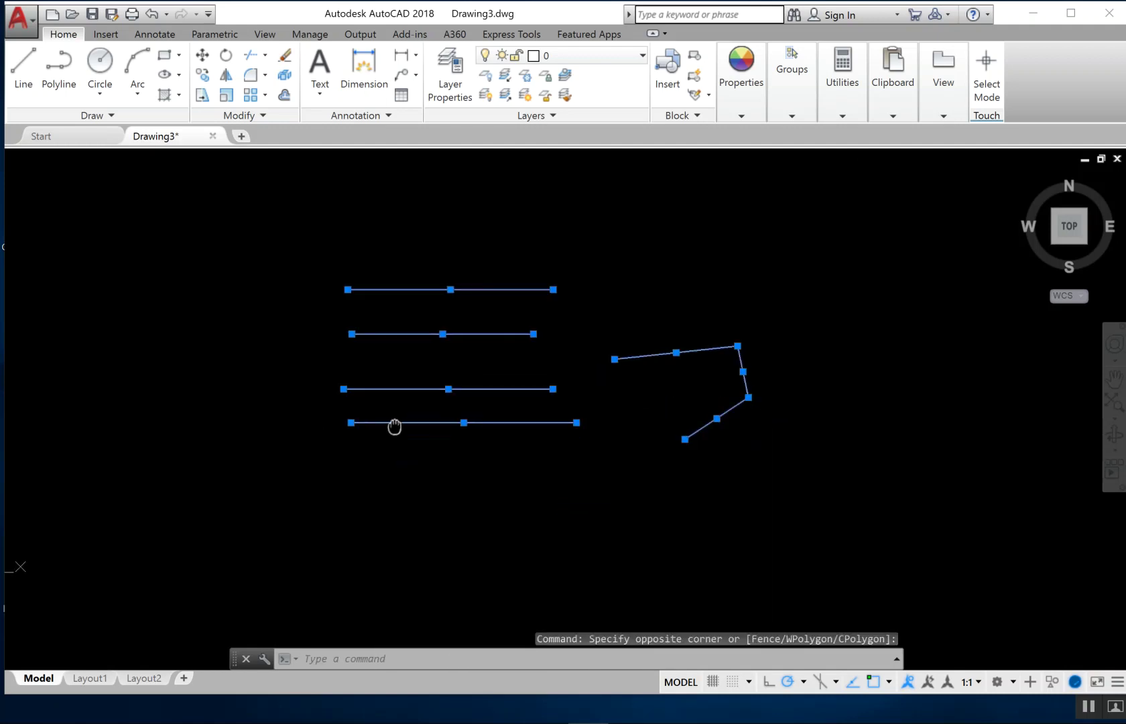
scroll(319, 414, "up", 2)
middle_click_drag(363, 476, 338, 507)
middle_click_drag(707, 465, 505, 503)
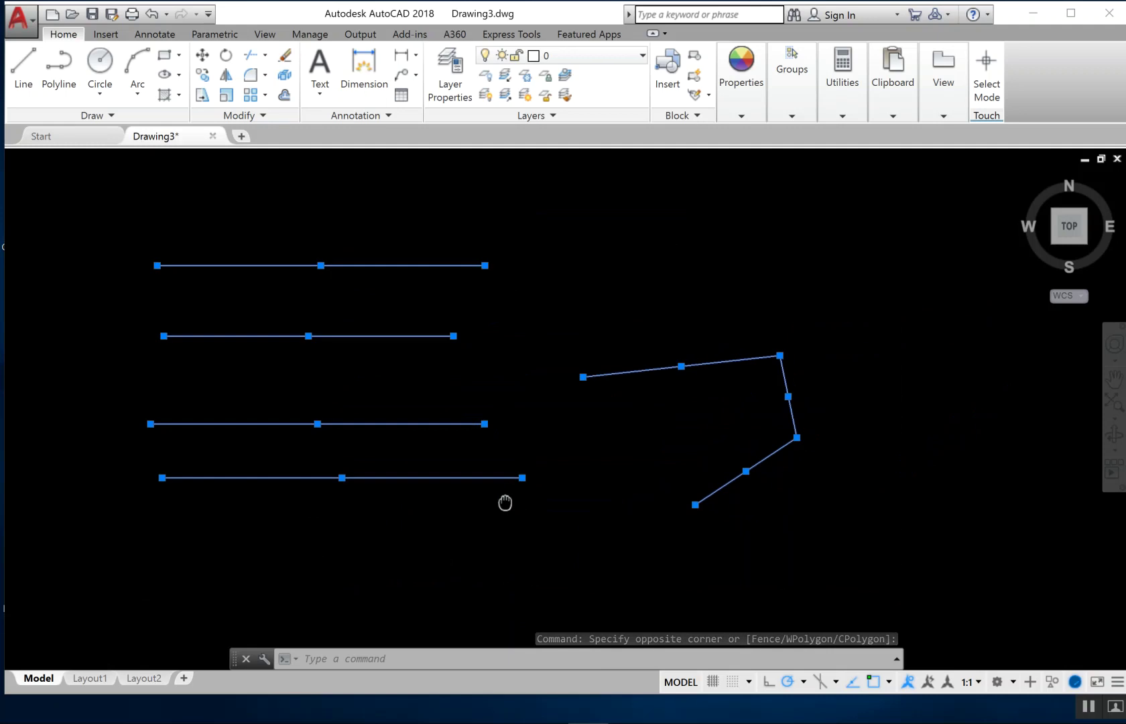
left_click(914, 199)
key("Escape")
key("Escape")
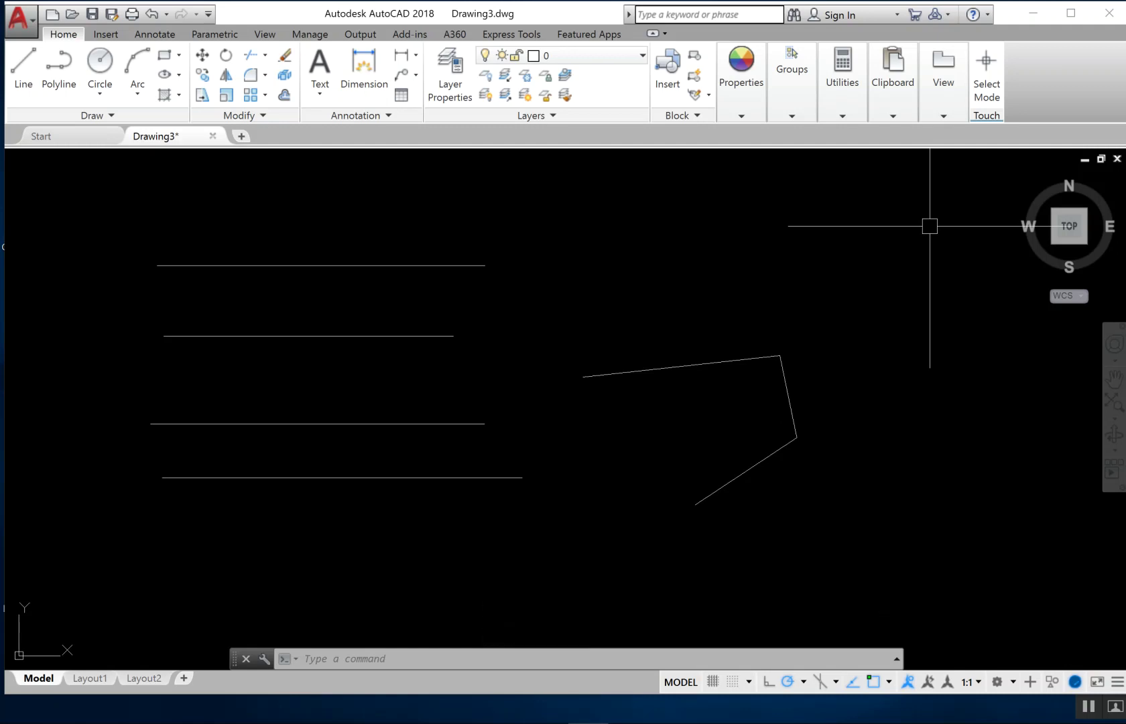
left_click(929, 226)
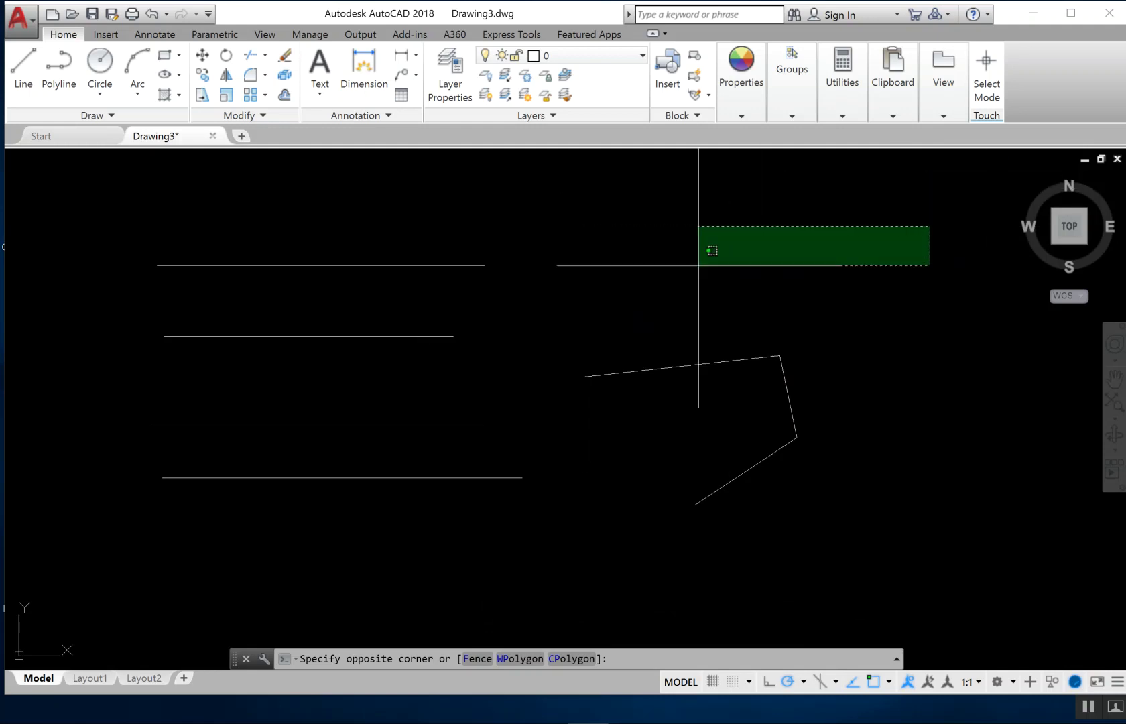
Step: Pan left and down, lasso-select the angled shape after empty window tries, then deselect it
middle_click_drag(942, 173, 781, 241)
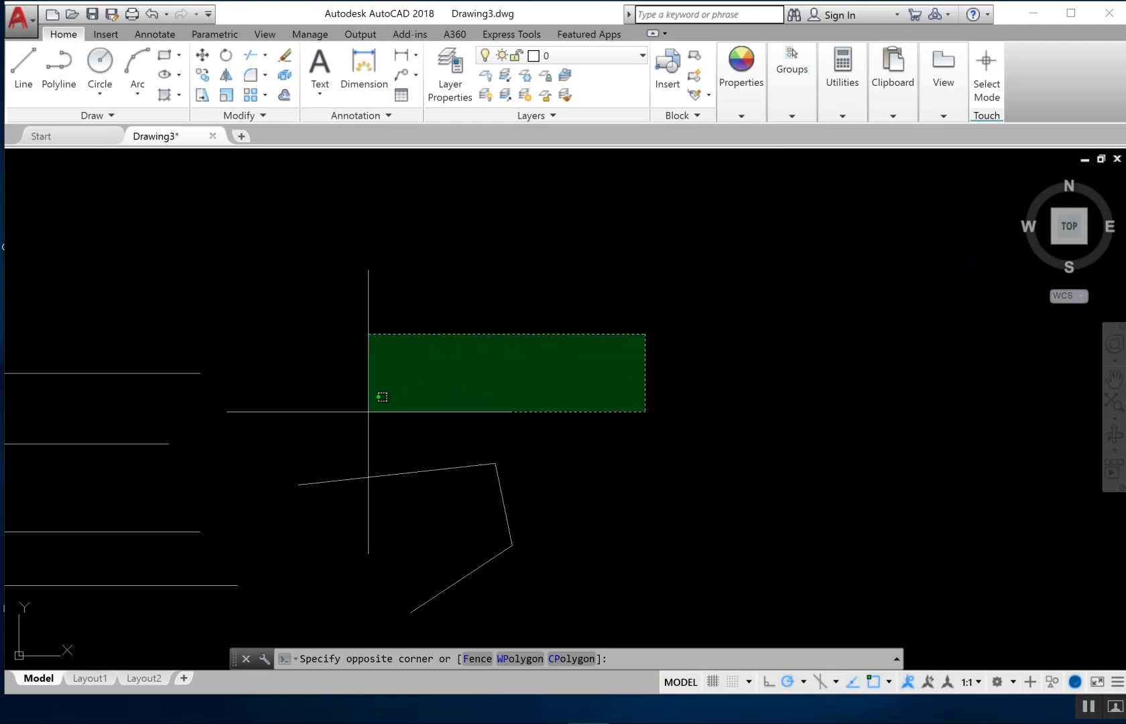
left_click(631, 238)
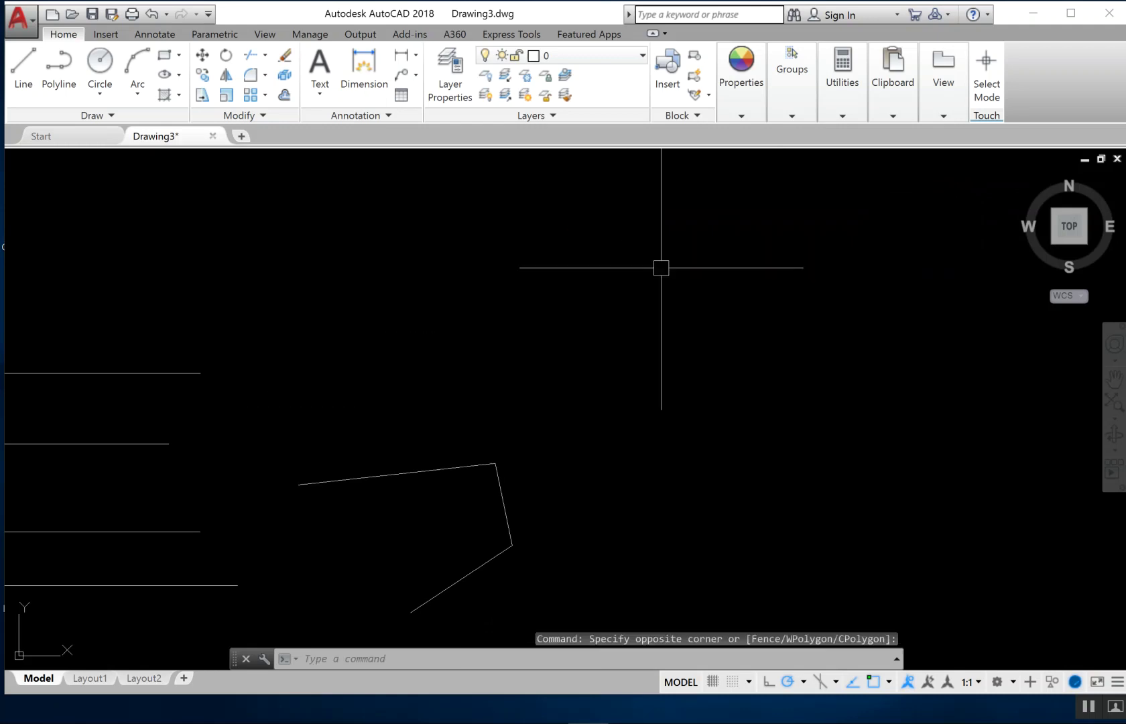
left_click(785, 250)
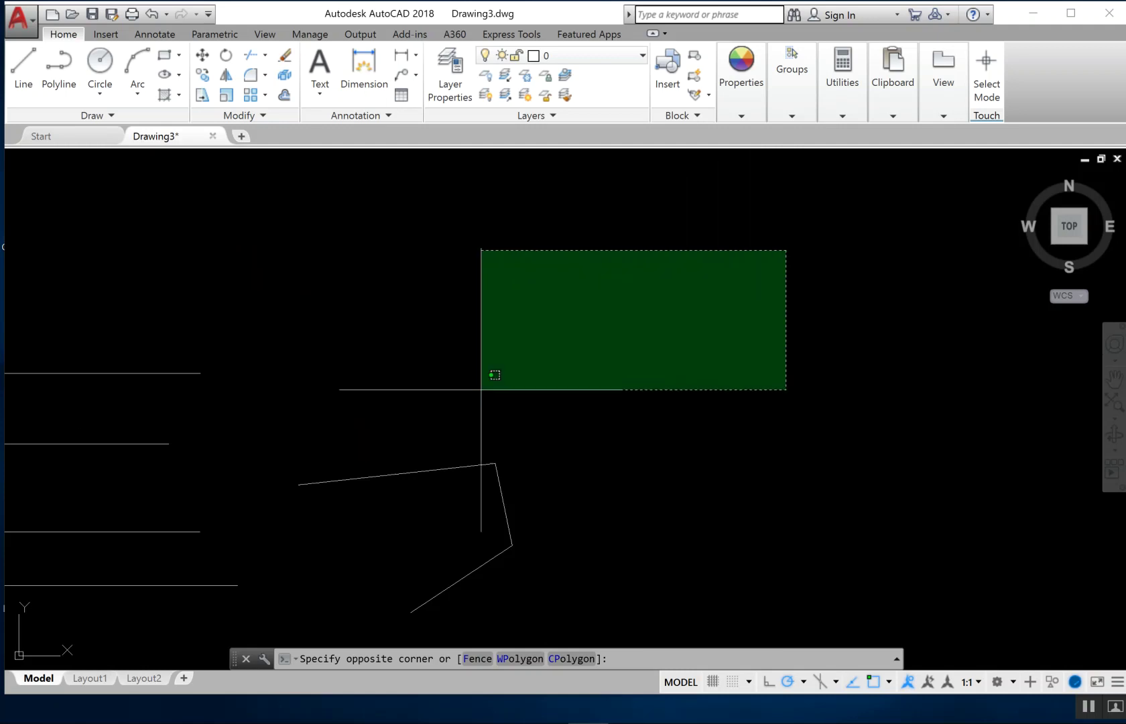
left_click(684, 222)
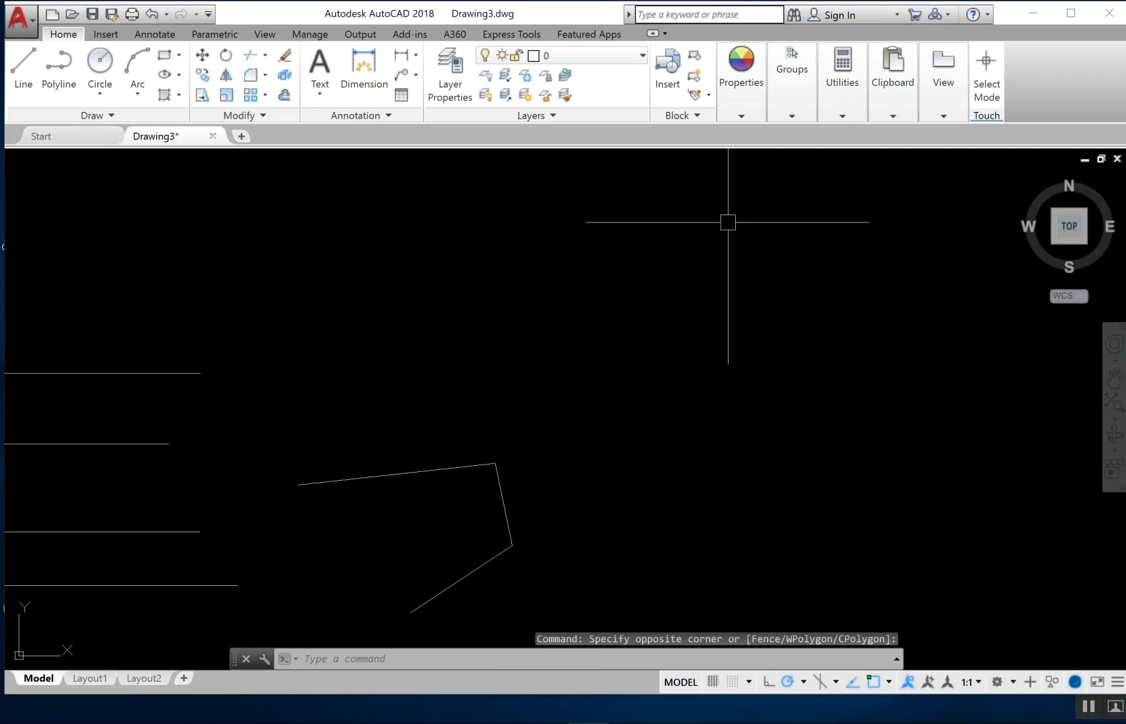
left_click(799, 244)
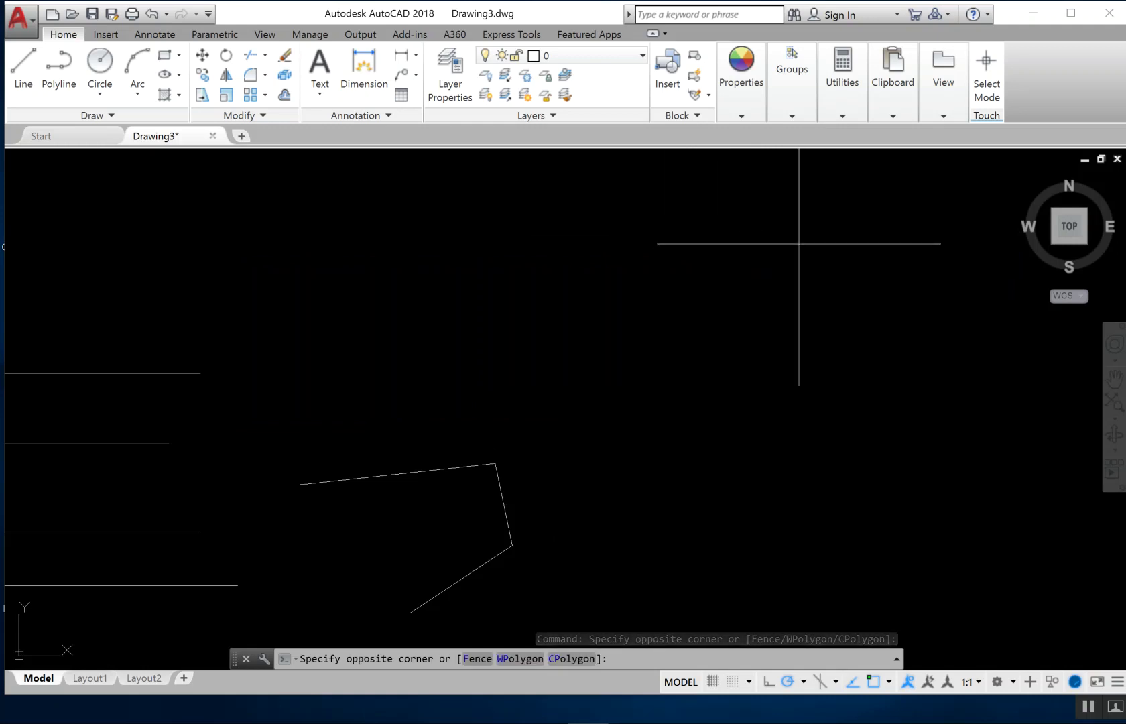
mouse_move(799, 244)
left_mouse_down()
mouse_move(884, 256)
mouse_move(490, 252)
mouse_move(548, 496)
mouse_move(879, 390)
mouse_move(671, 219)
mouse_move(402, 297)
mouse_move(327, 294)
left_mouse_up()
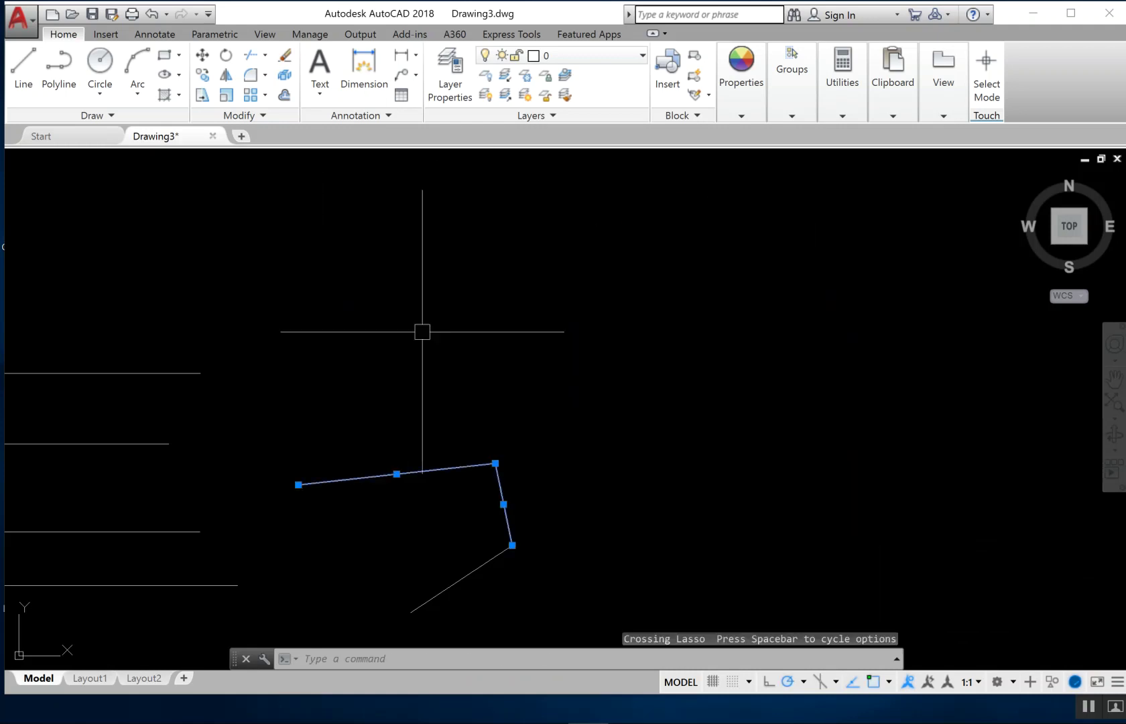
key("Escape")
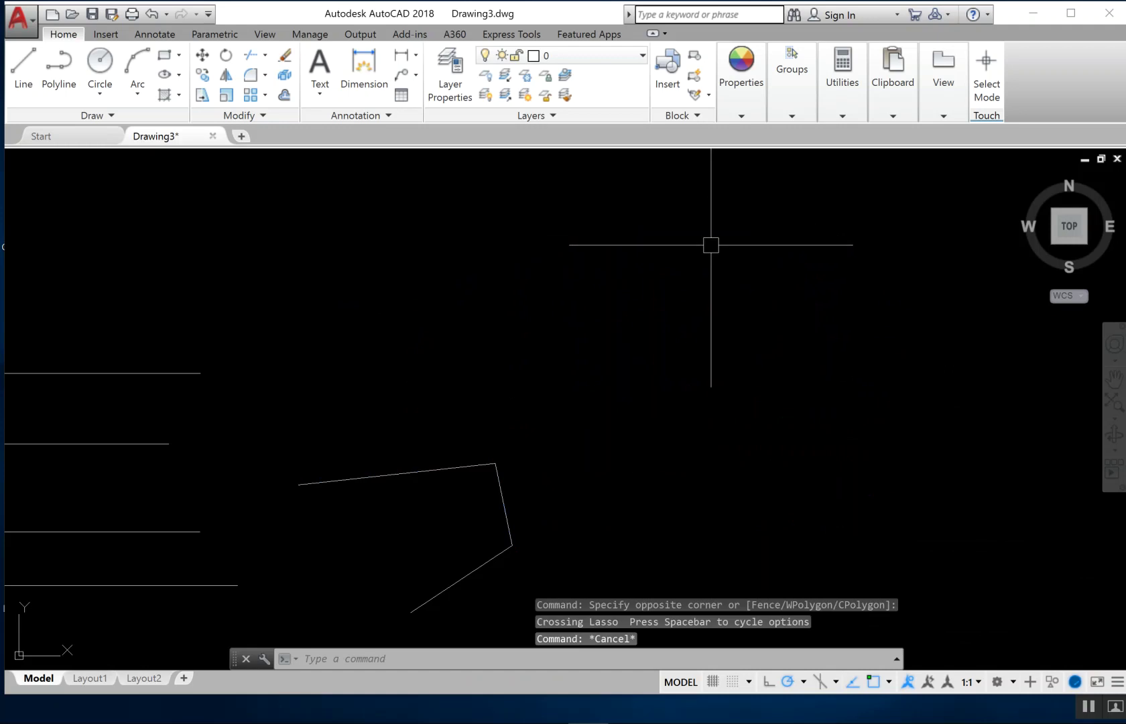
left_click_drag(711, 245, 725, 230)
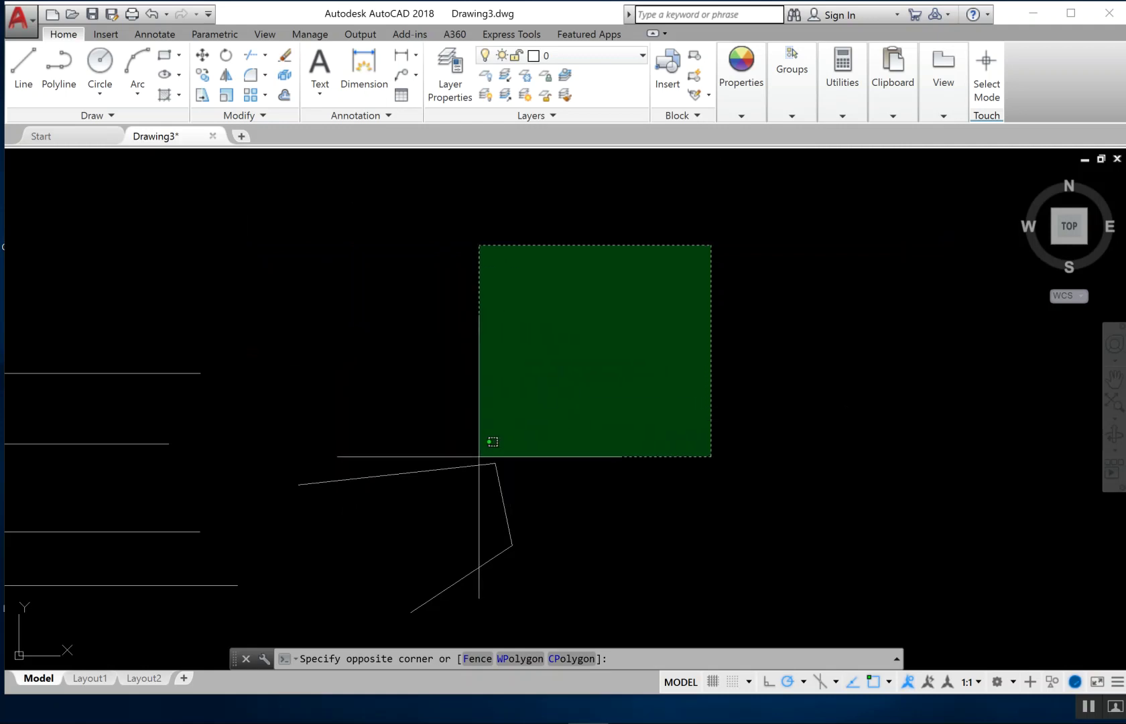
Step: Zoom in on the angled polyline, crossing-select its upper bend, then deselect it
scroll(583, 344, "up", 2)
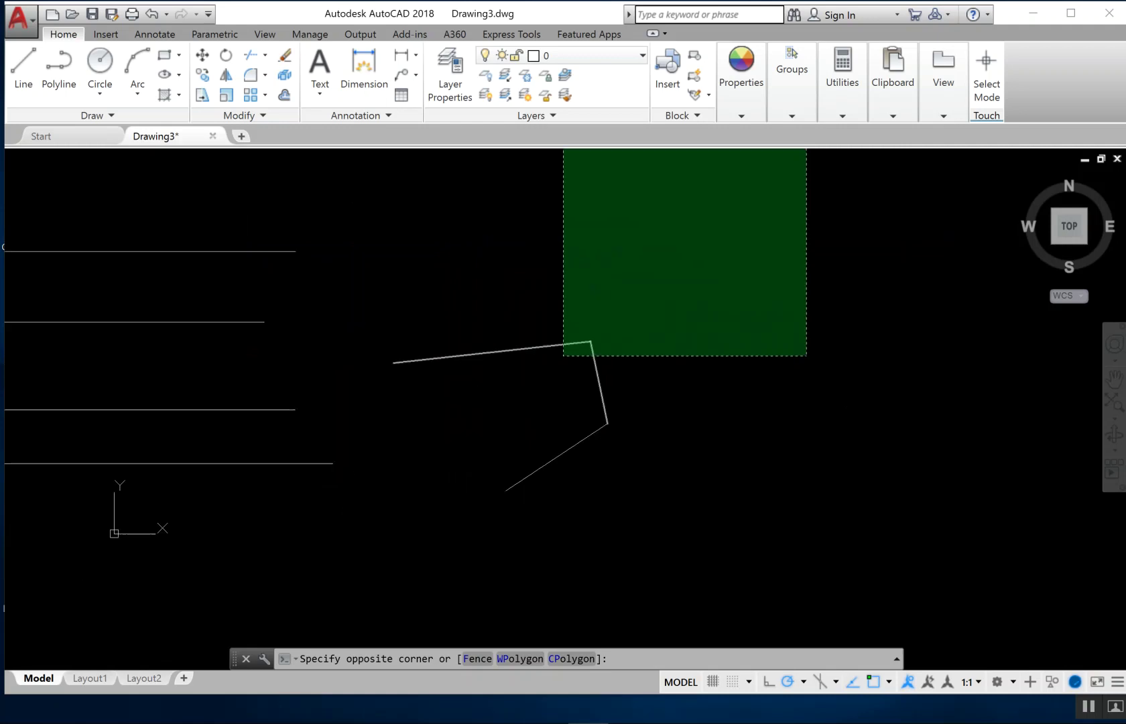
scroll(573, 334, "up", 3)
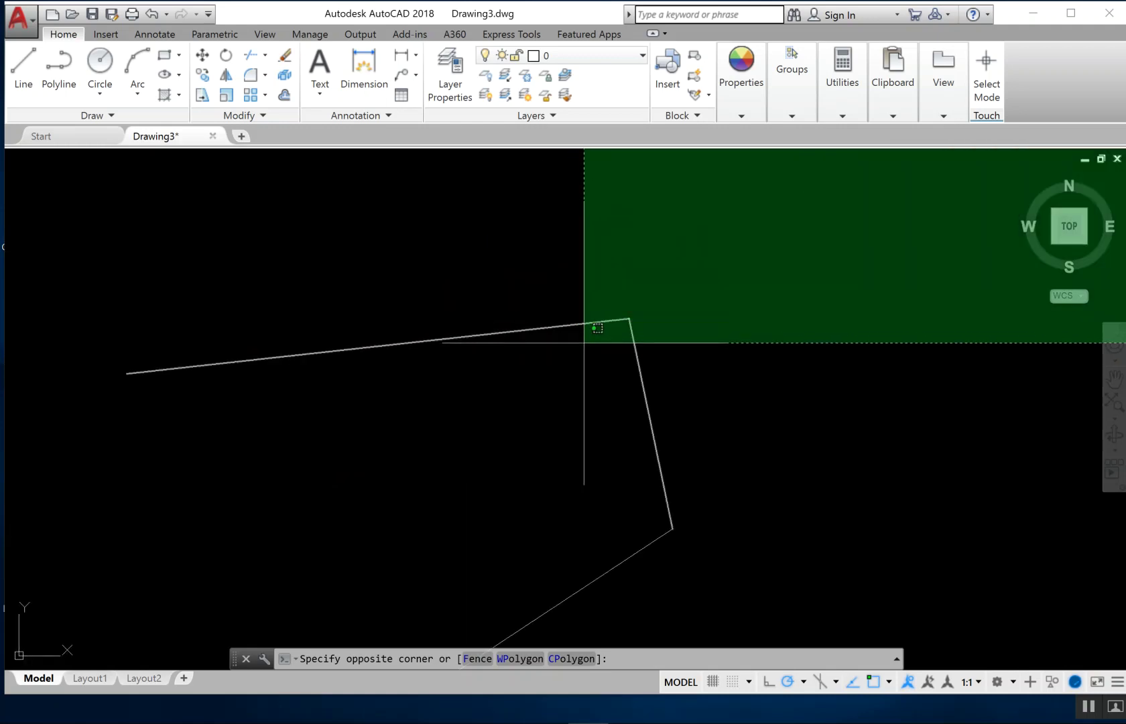
left_click(584, 342)
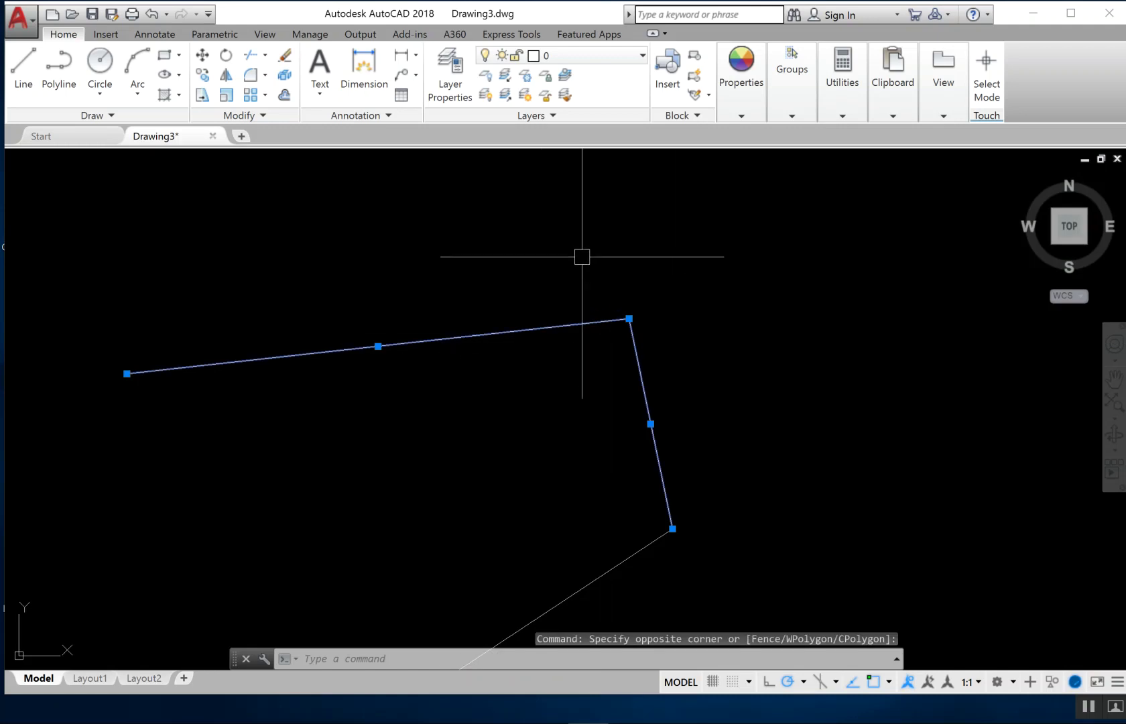
key("Escape")
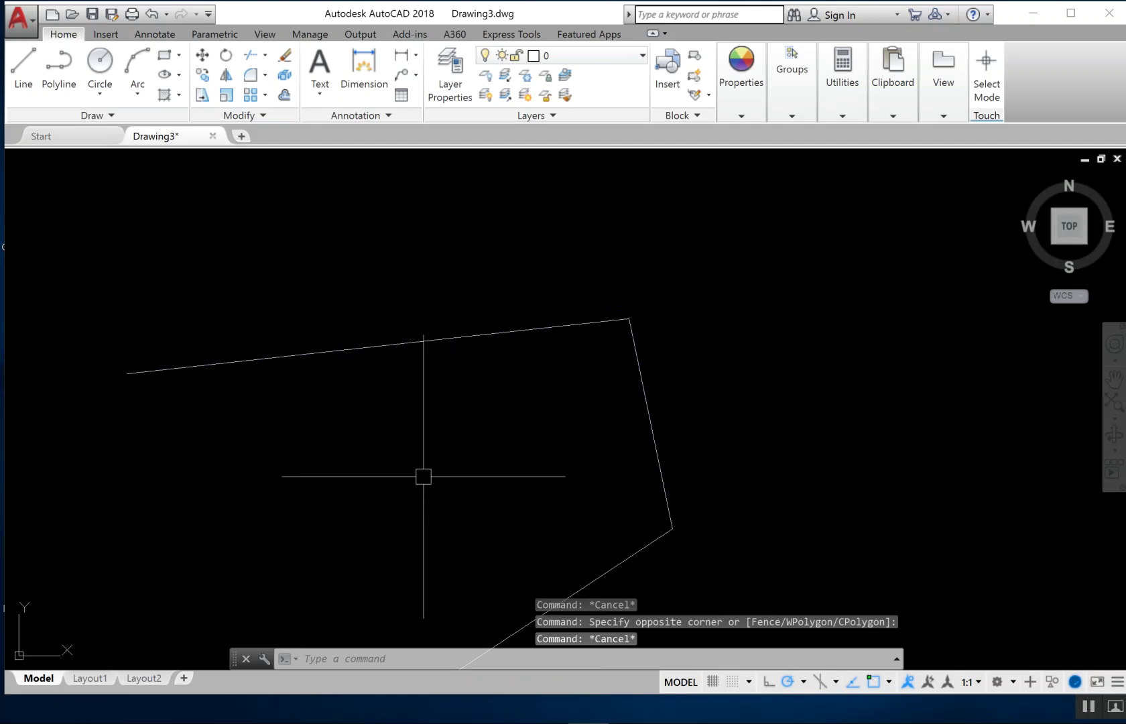
left_click(426, 511)
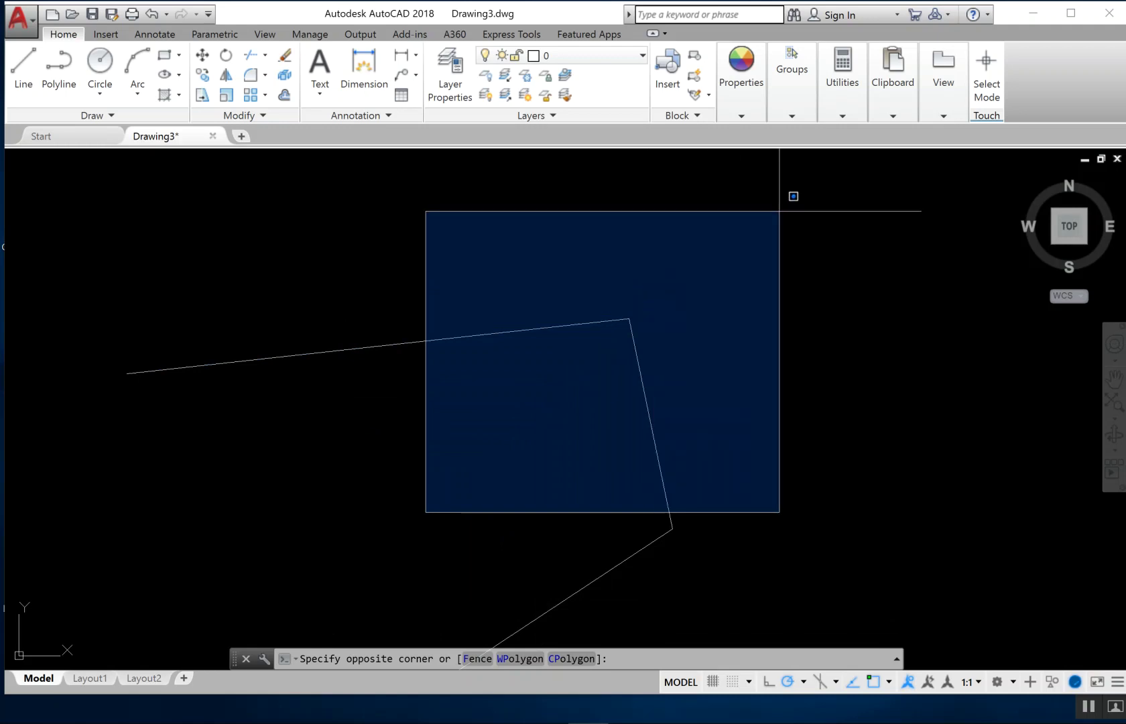
Step: Window-select the polyline's steep middle segment, pan the drawing right, and clear the selection
left_click(779, 211)
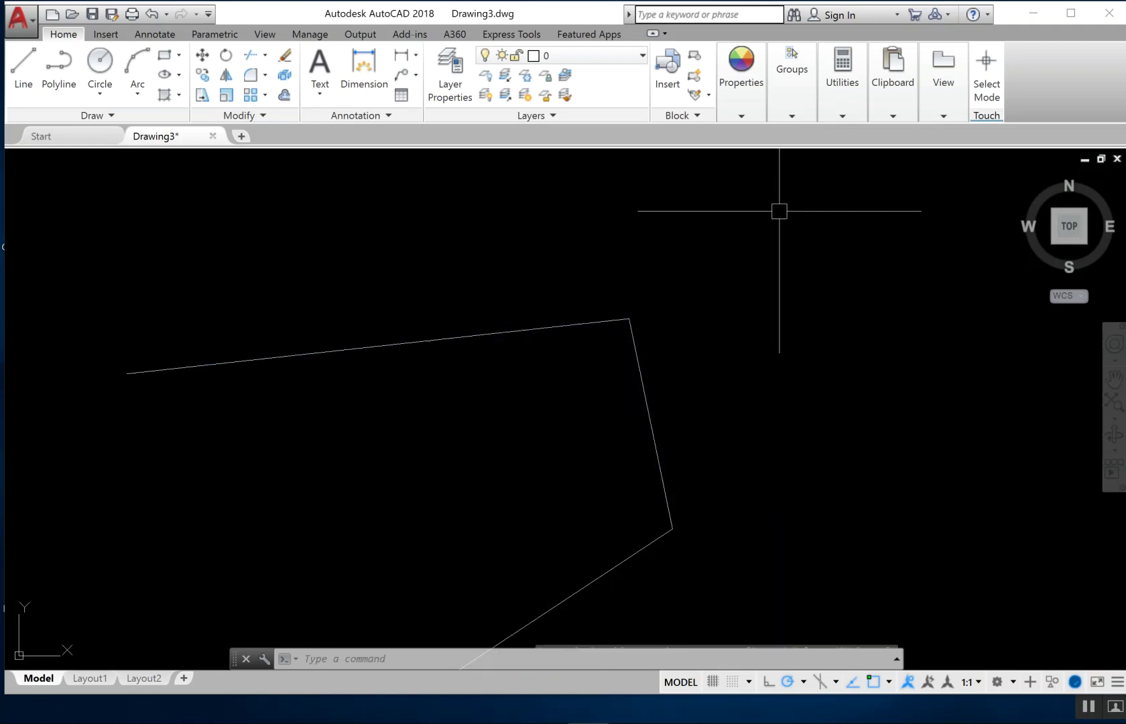
middle_click_drag(657, 471, 595, 374)
left_click(484, 570)
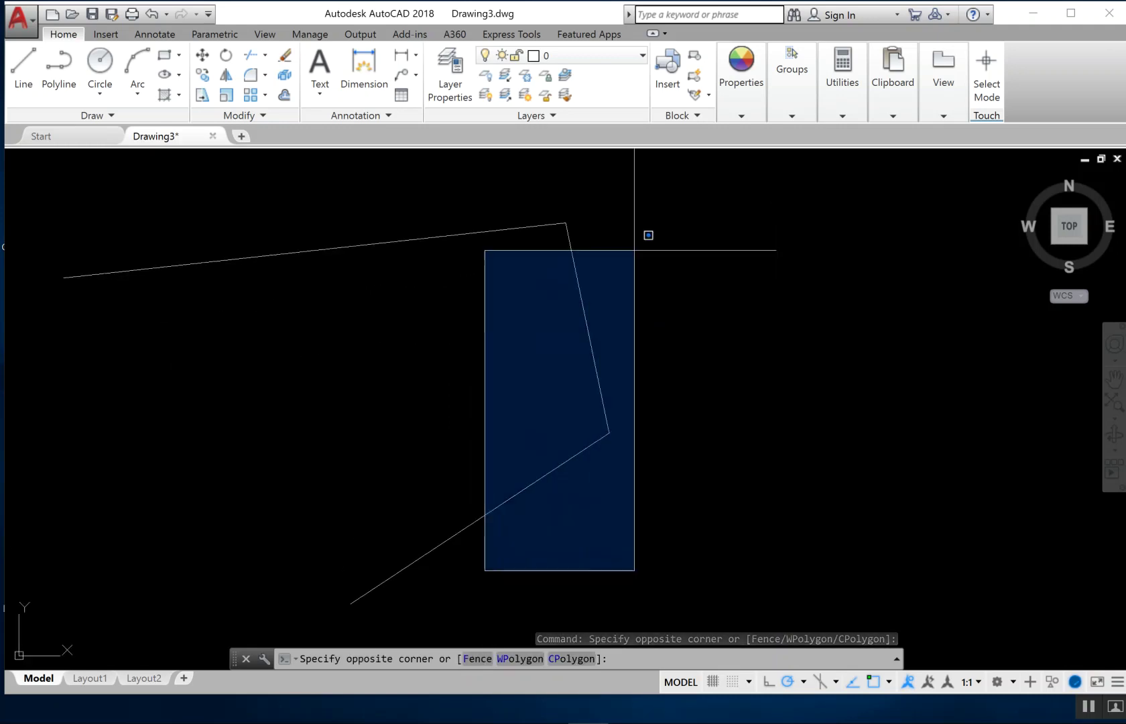
left_click(682, 176)
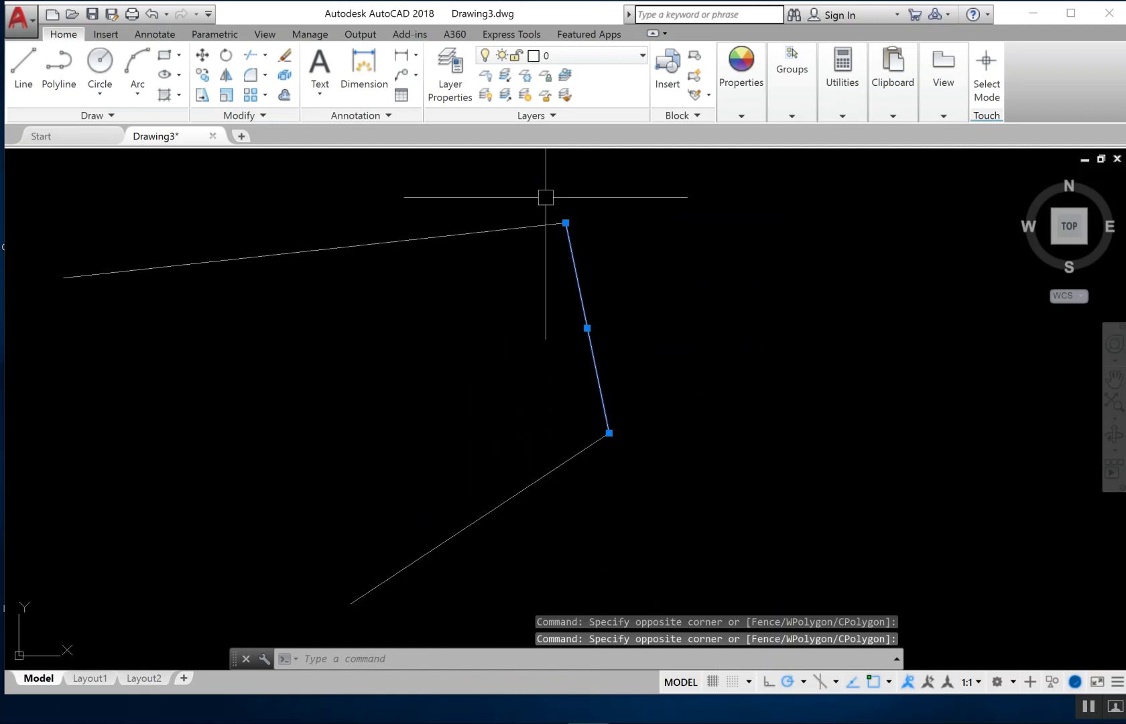
left_click(501, 559)
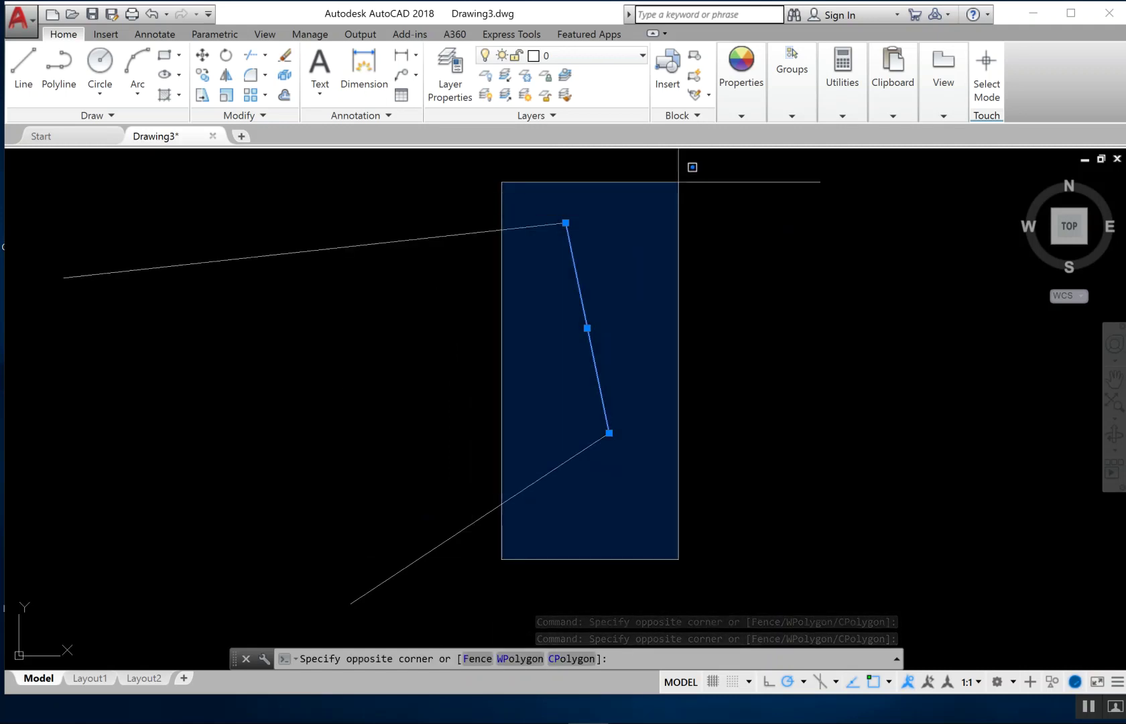
left_click(678, 182)
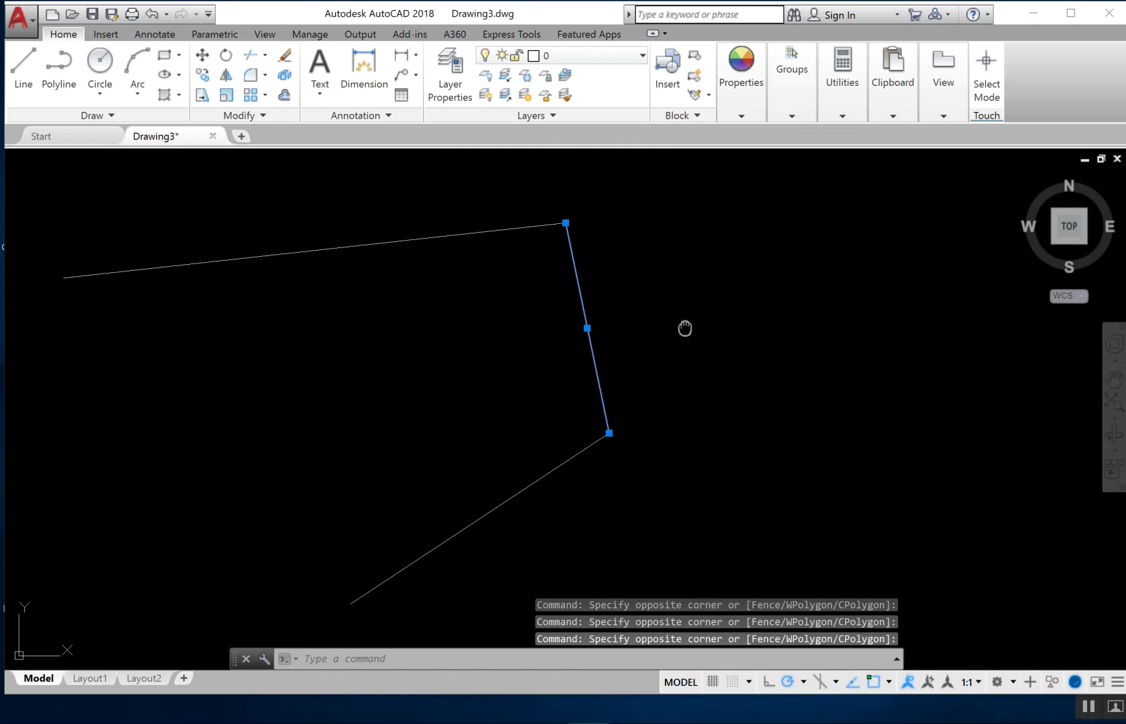
middle_click_drag(685, 328, 818, 335)
key("Escape")
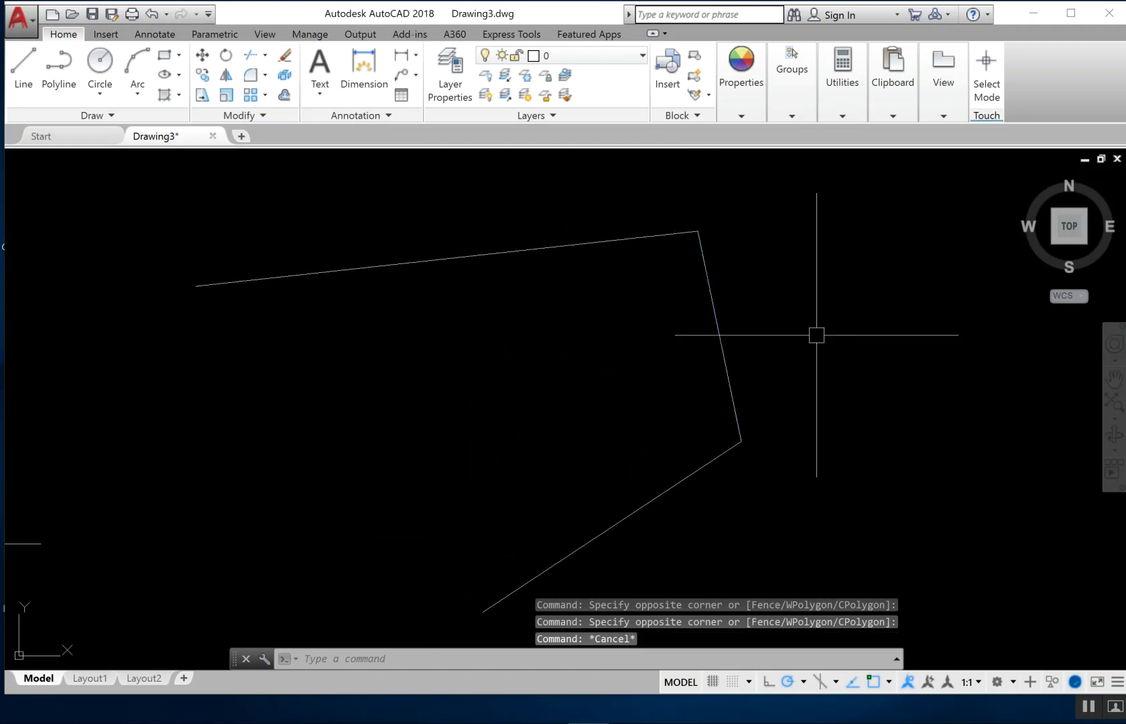
left_click(806, 409)
left_click(955, 258)
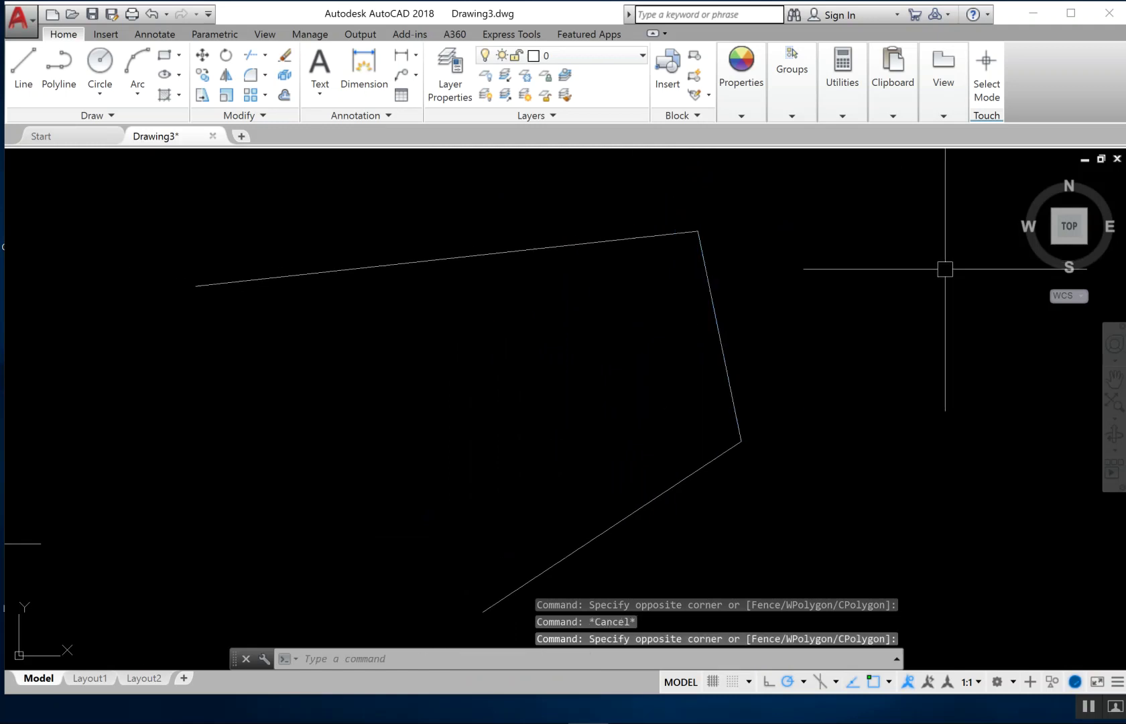
left_click(775, 414)
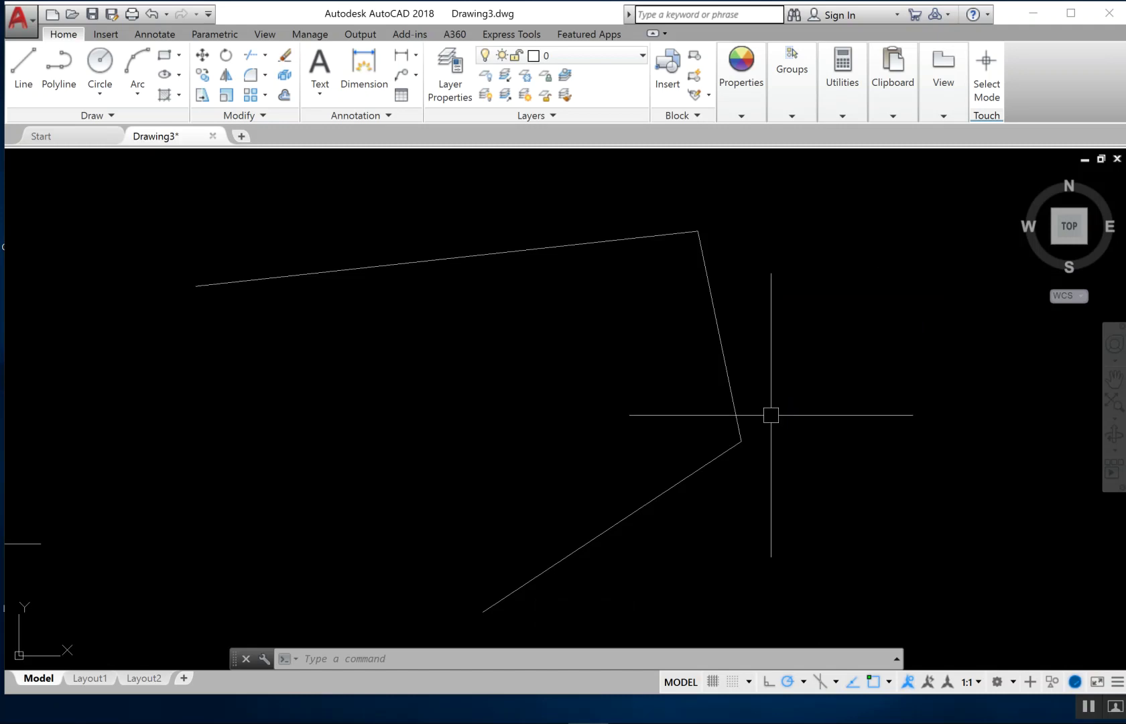
Step: Crossing-select the diagonal line, zoom out, clear the selection, and pan the drawing left
left_click(585, 475)
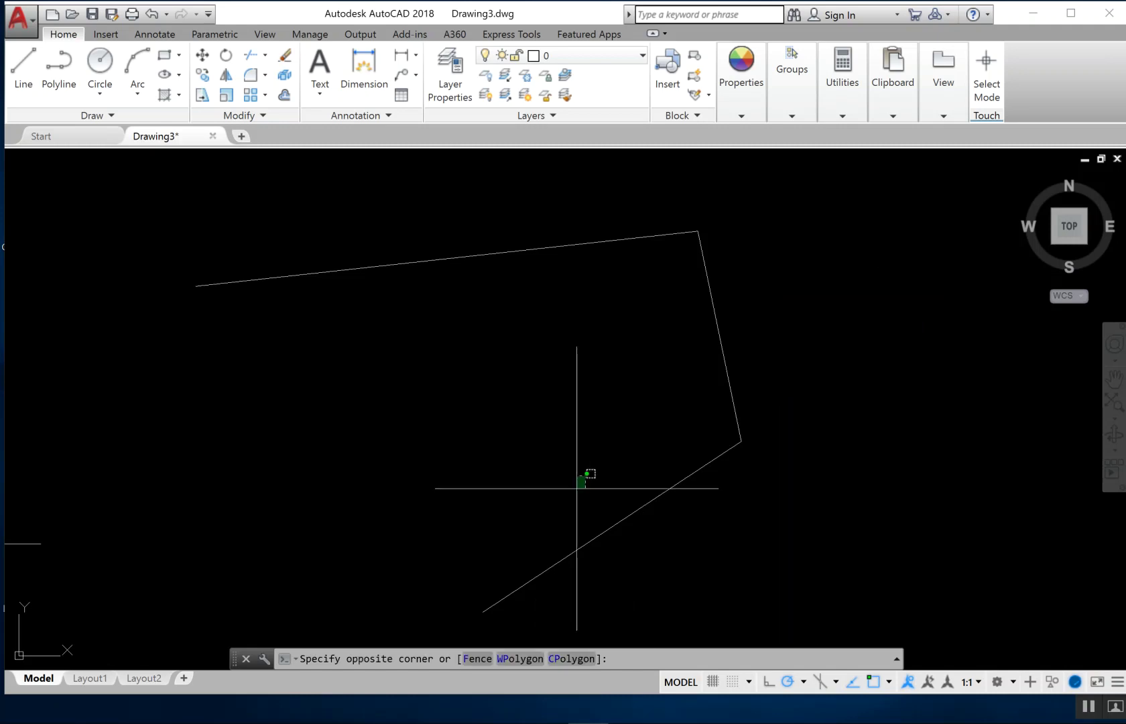
left_click(533, 553)
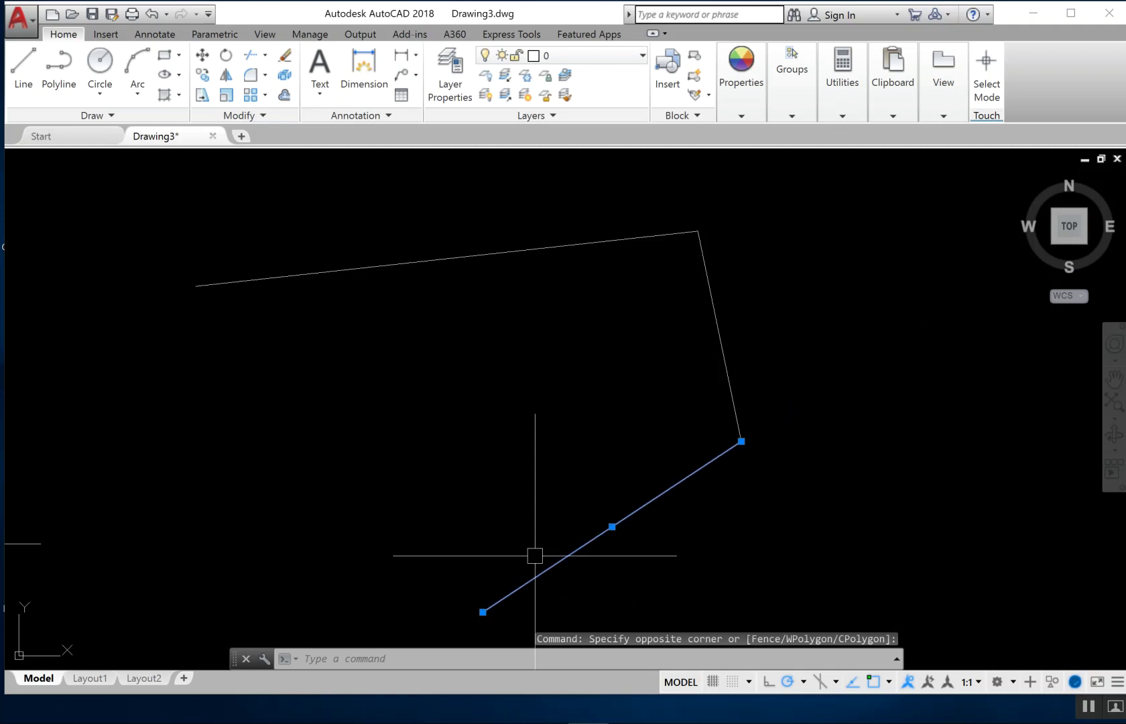
scroll(816, 375, "down", 2)
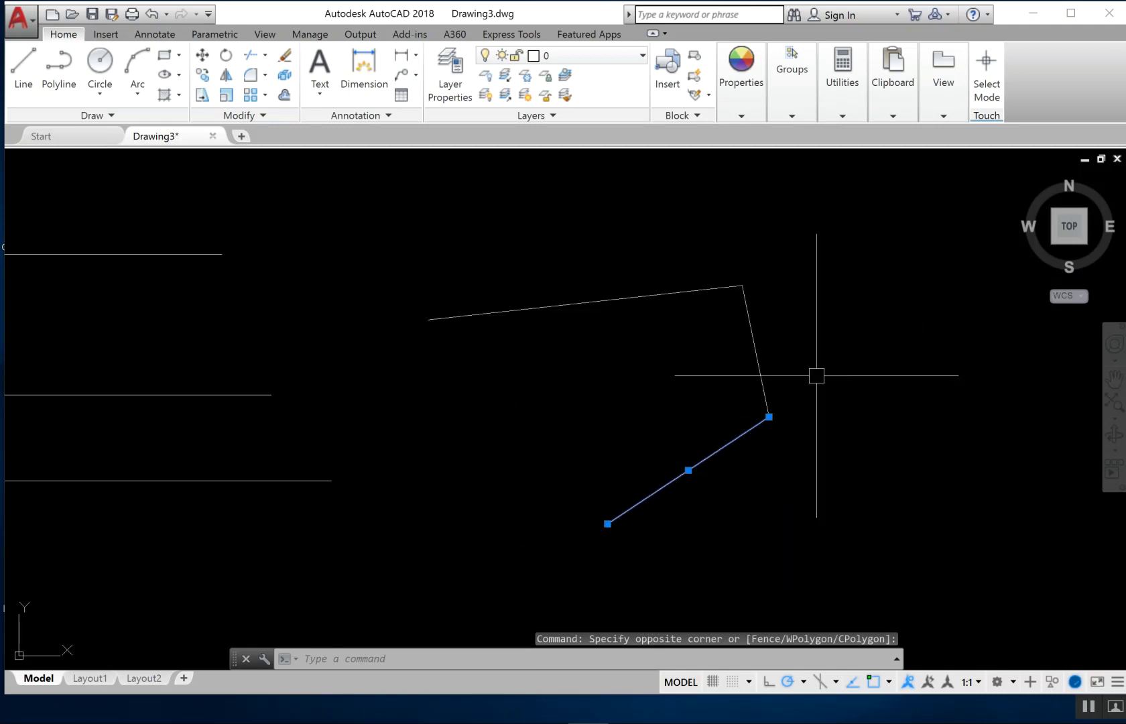
key("Escape")
key("Escape")
middle_click_drag(857, 427, 762, 439)
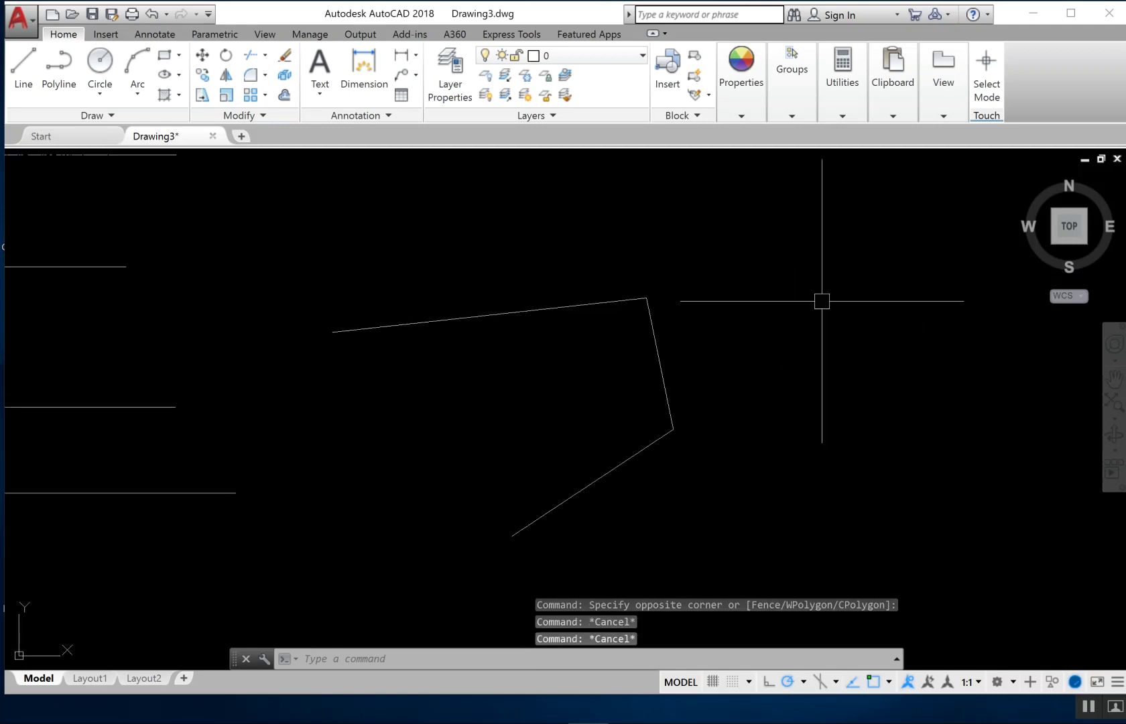
left_click(882, 237)
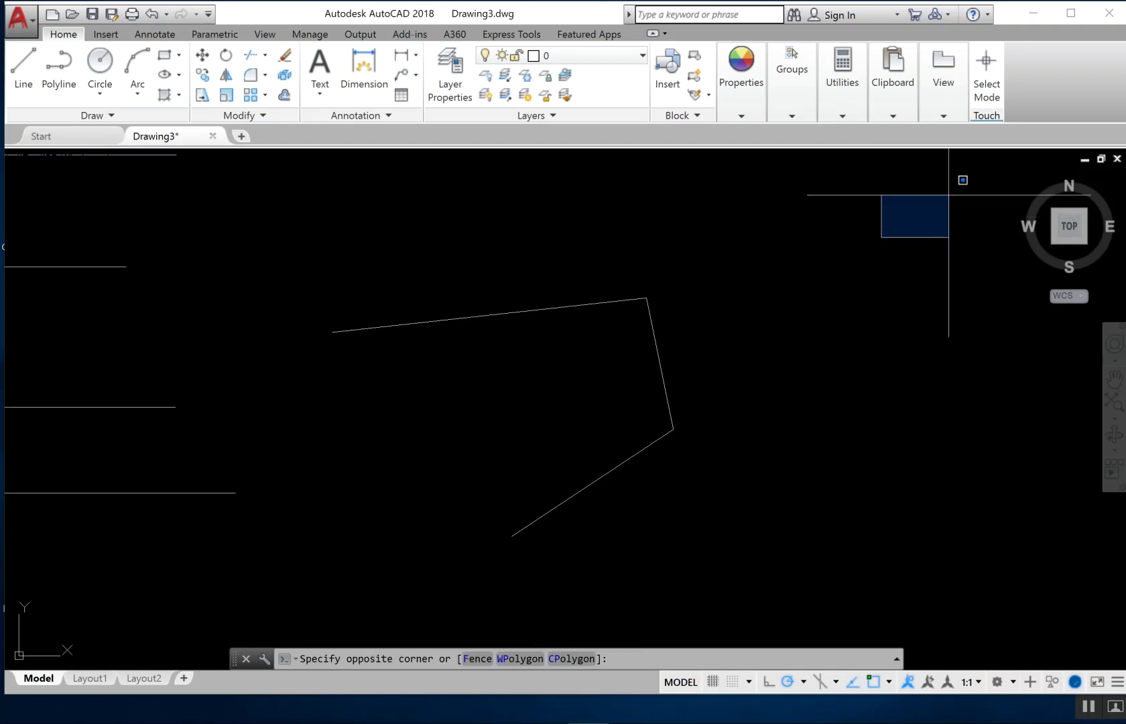
left_click(764, 408)
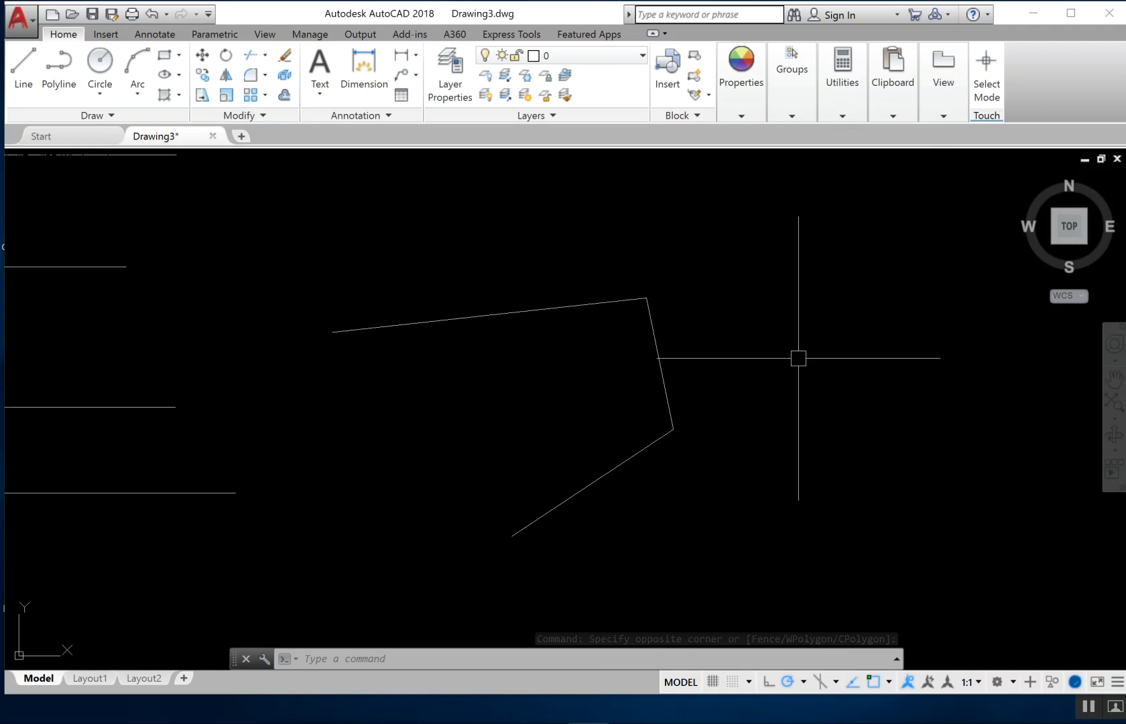
Step: Zoom out with the wheel and nudge the drawing back into view
scroll(760, 284, "down", 8)
scroll(760, 284, "up", 10)
scroll(760, 284, "down", 10)
scroll(760, 285, "down", 3)
middle_click_drag(739, 274, 681, 307)
scroll(681, 307, "up", 2)
scroll(701, 422, "down", 3)
middle_click_drag(742, 409, 681, 358)
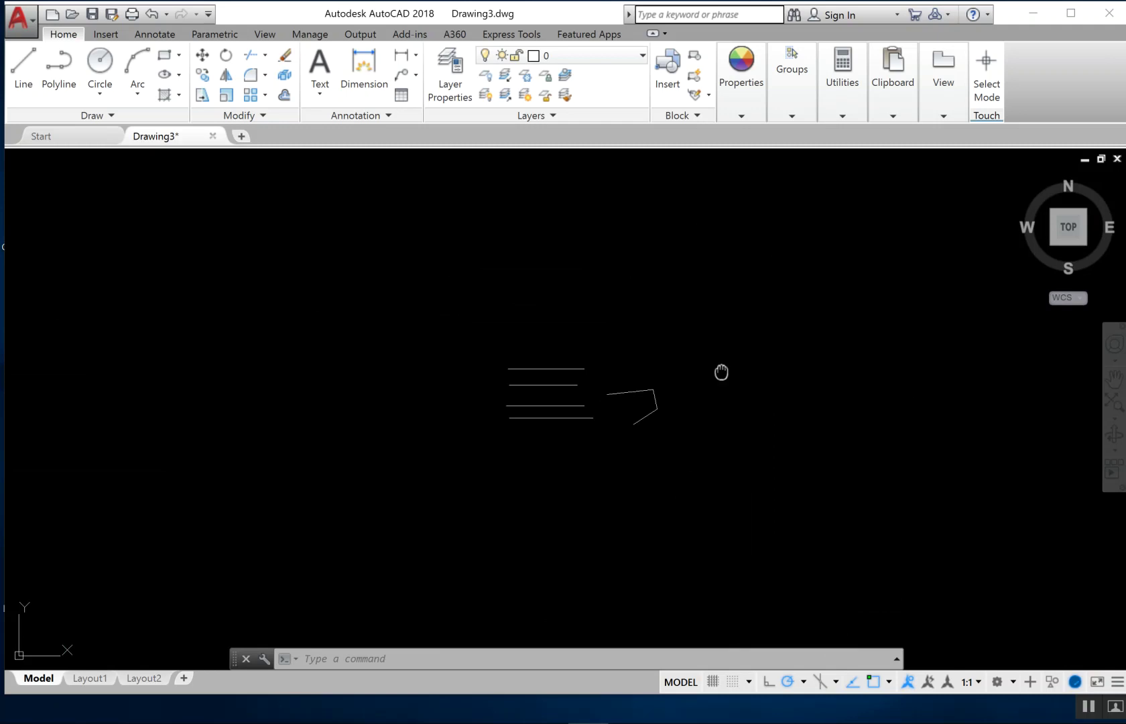
Step: Pan back and forth until the lines and polyline sit together mid-view
middle_click_drag(523, 373, 385, 379)
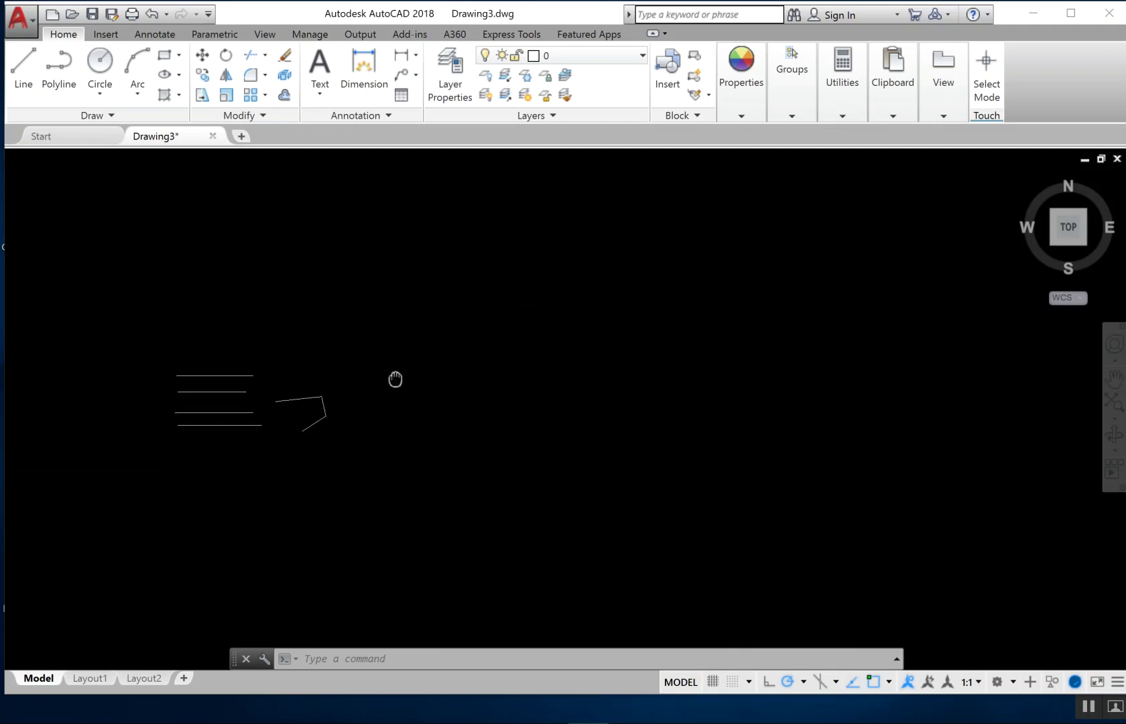
middle_click_drag(617, 361, 782, 339)
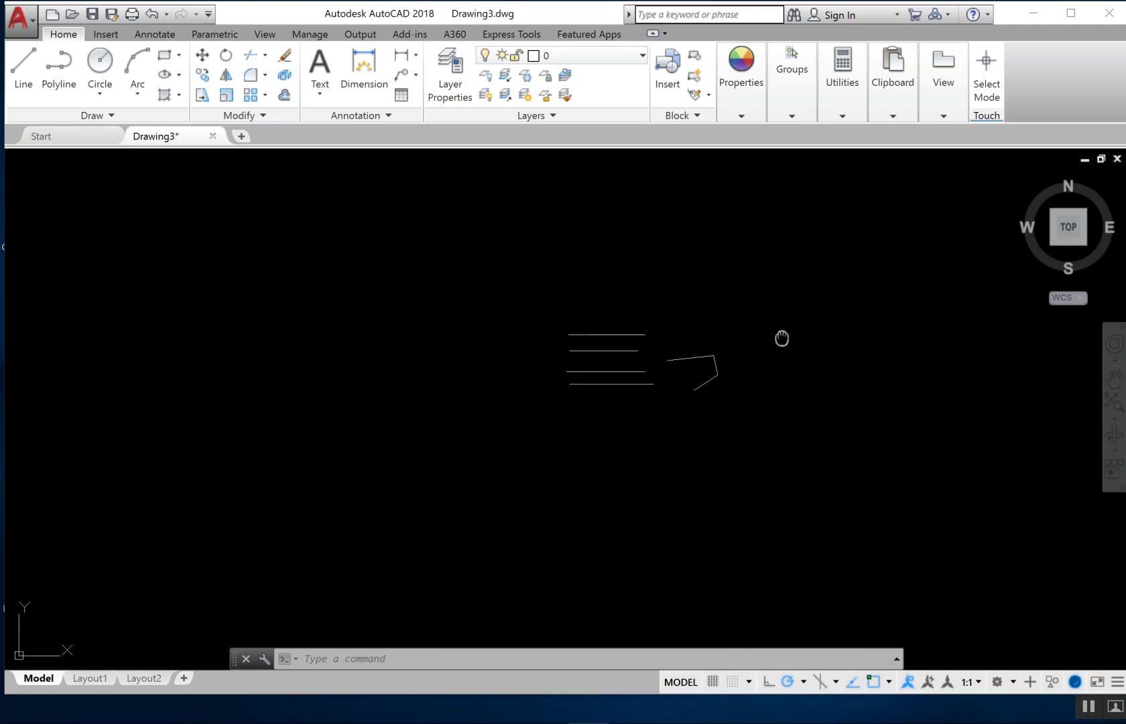
mouse_move(773, 339)
middle_mouse_down()
mouse_move(485, 344)
mouse_move(902, 287)
mouse_move(932, 256)
middle_mouse_up()
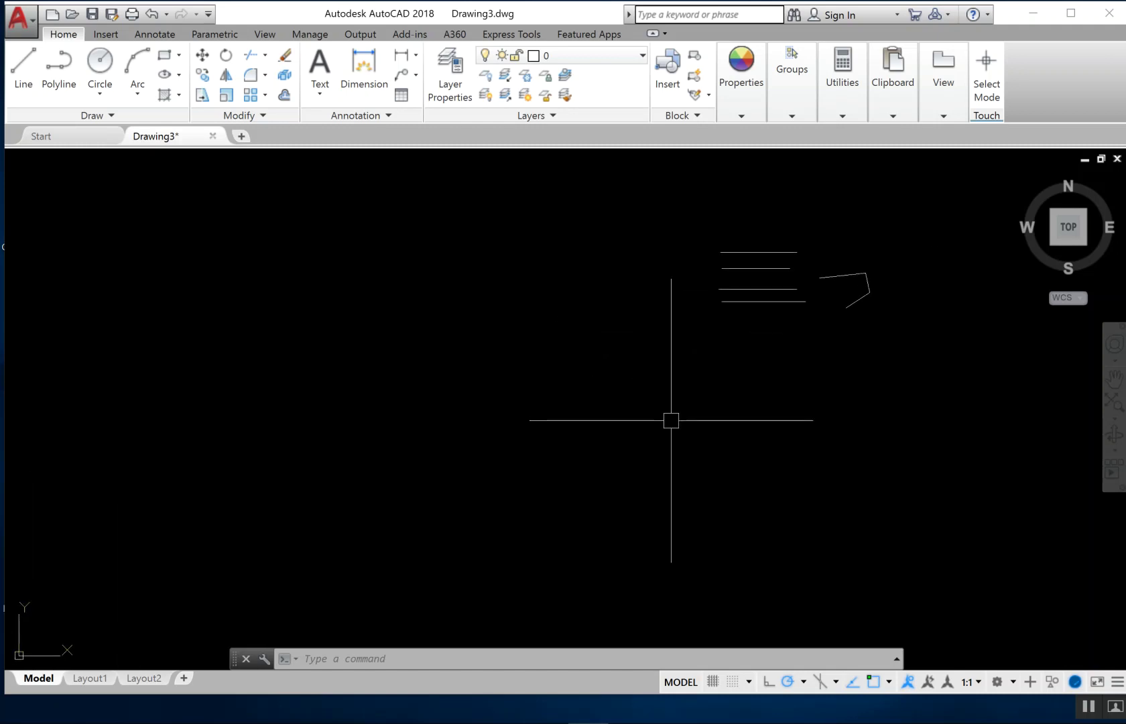
mouse_move(670, 421)
middle_mouse_down()
mouse_move(224, 437)
mouse_move(638, 454)
mouse_move(746, 437)
mouse_move(628, 288)
middle_mouse_up()
middle_click_drag(635, 543, 638, 394)
middle_click_drag(401, 448, 494, 526)
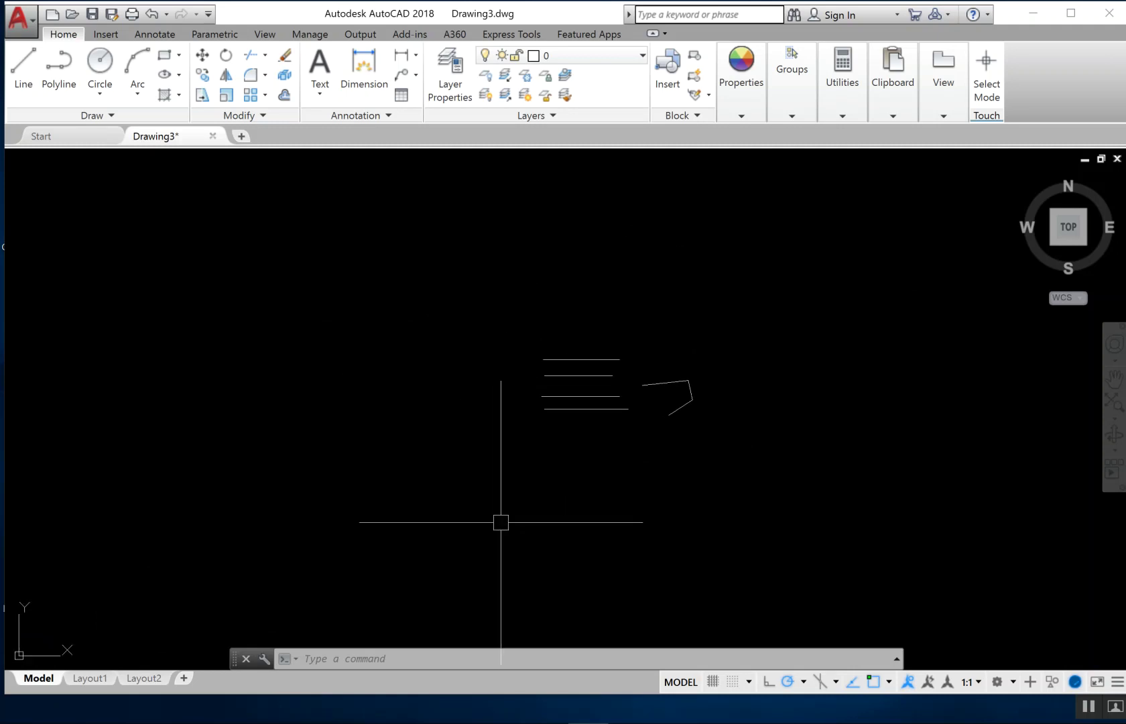
left_click(376, 446)
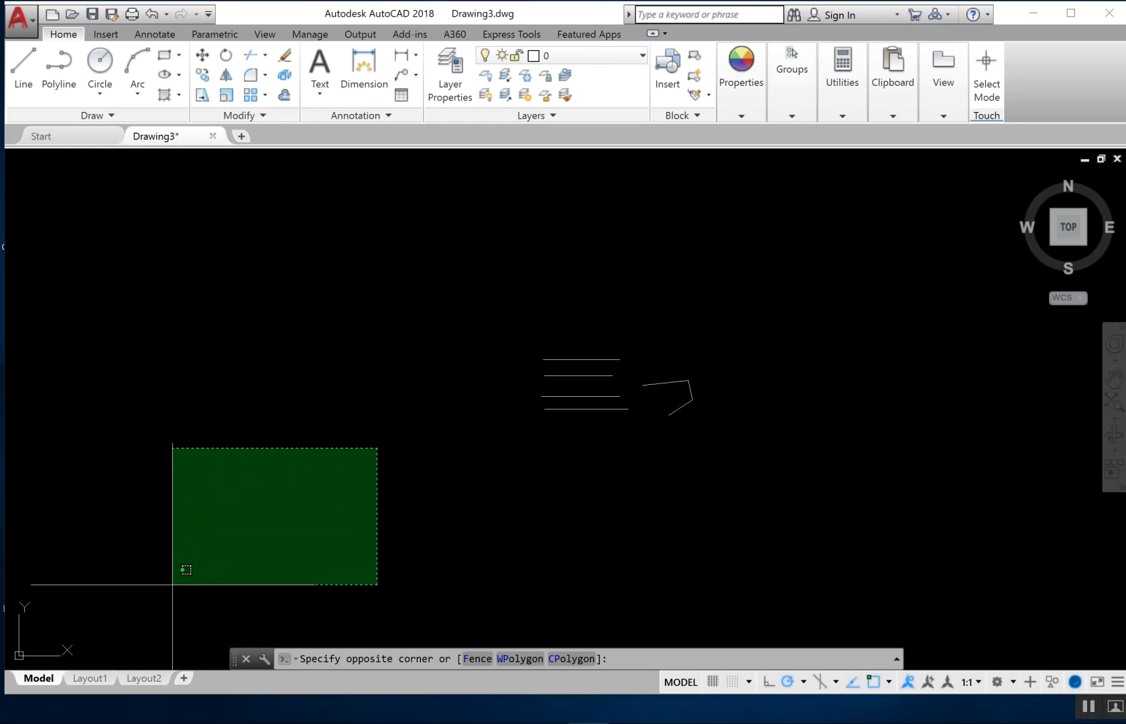
Step: Window-select the lower horizontal line twice, cancelling each selection with Esc
left_click(276, 522)
scroll(605, 397, "up", 8)
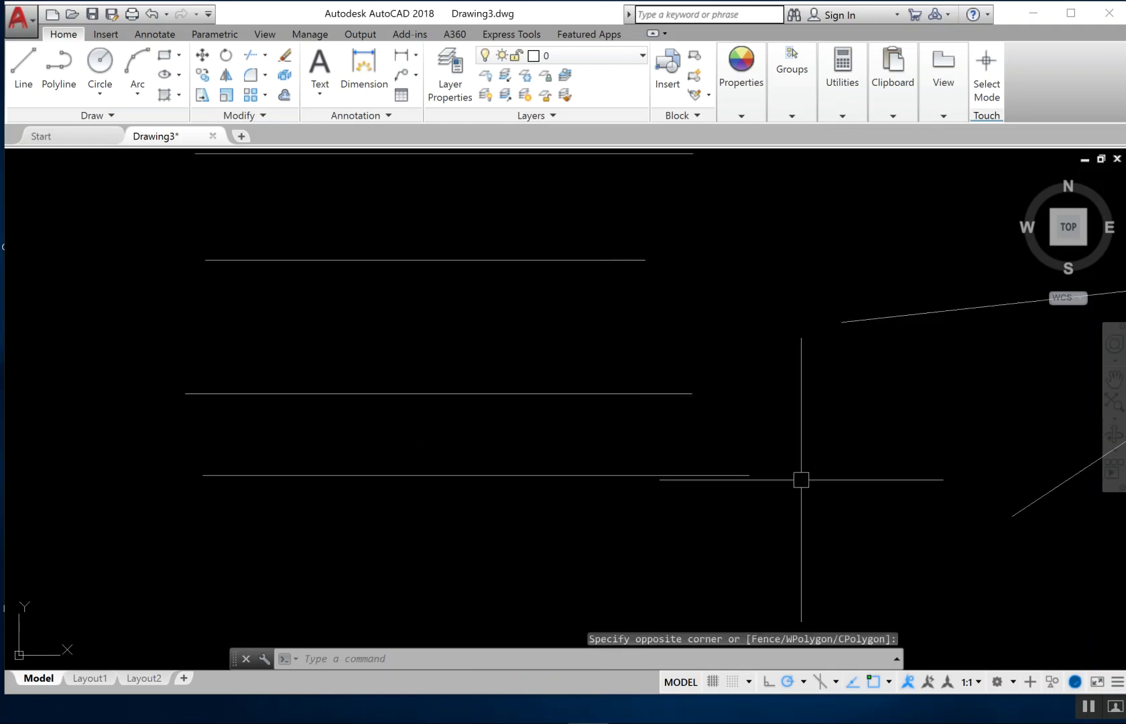
left_click(835, 437)
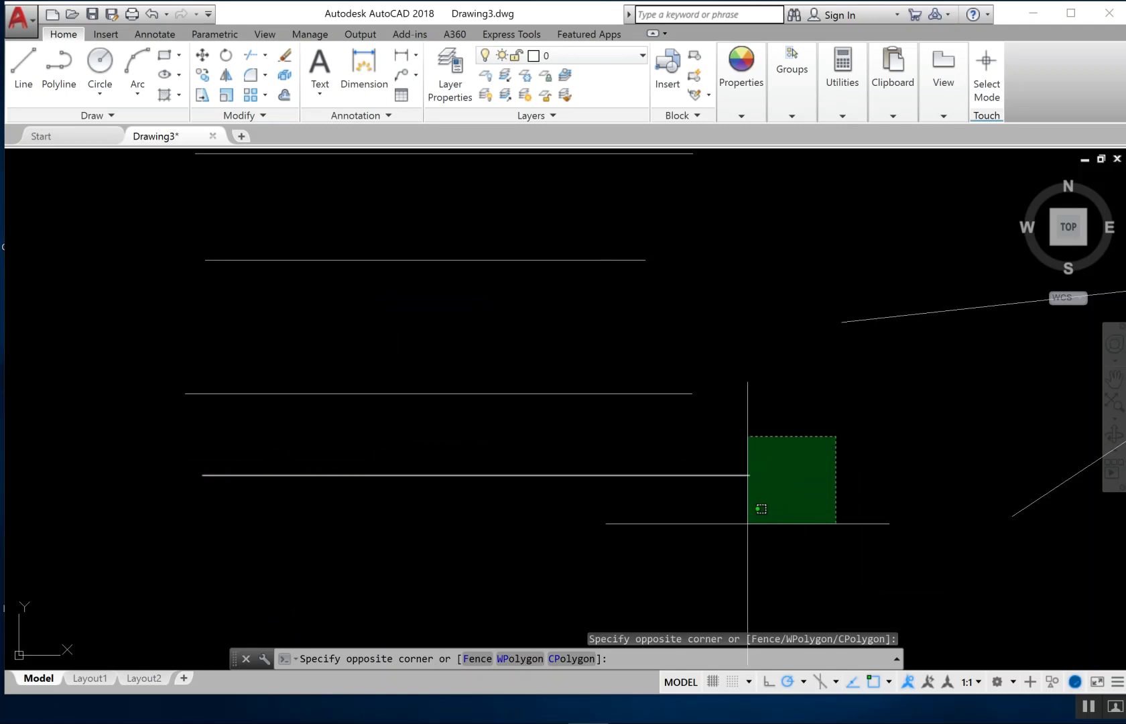
left_click(742, 524)
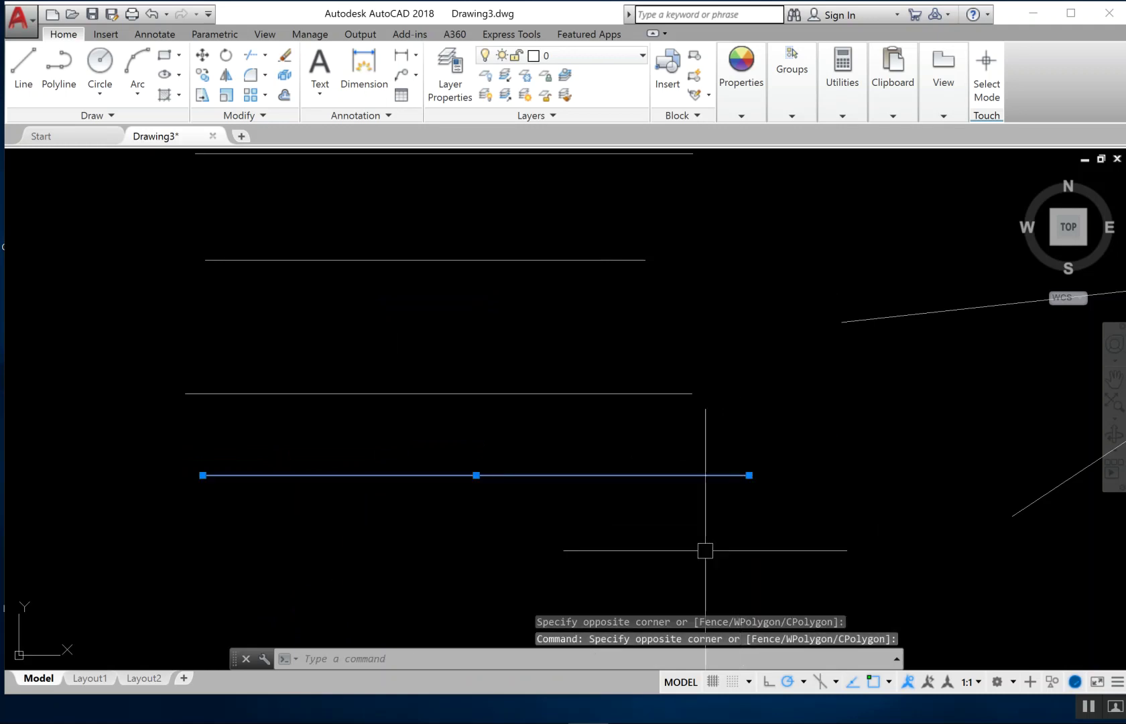
key("Escape")
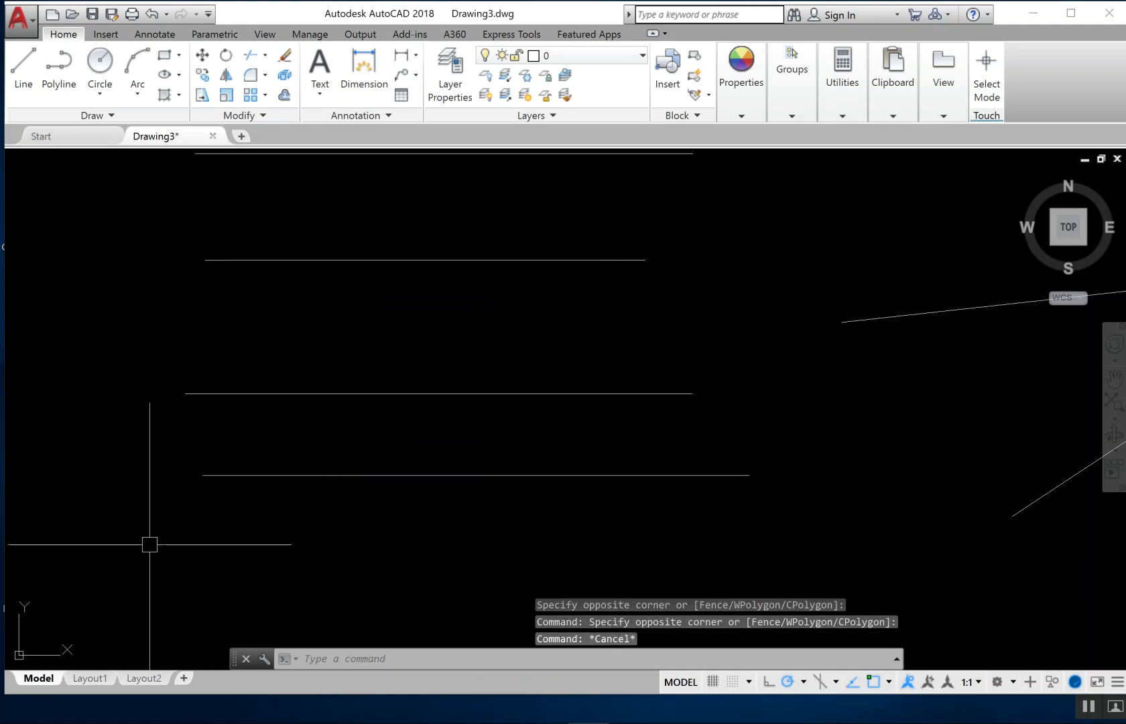
left_click(154, 537)
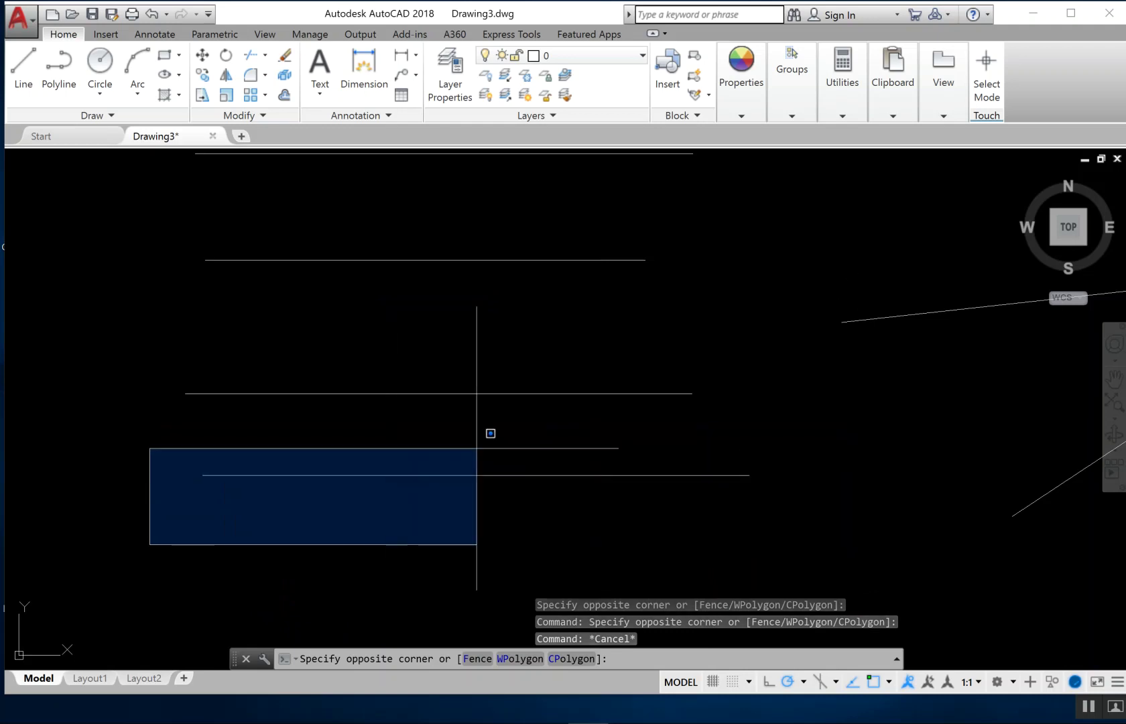
left_click(799, 432)
scroll(554, 484, "down", 8)
key("Escape")
Step: Adjust the wheel zoom until the whole drawing shows small near the centre
scroll(586, 510, "up", 3)
scroll(583, 496, "up", 2)
scroll(578, 467, "down", 5)
scroll(578, 467, "up", 5)
scroll(578, 465, "down", 5)
scroll(566, 407, "up", 2)
scroll(560, 366, "up", 2)
scroll(524, 468, "up", 4)
scroll(508, 453, "down", 6)
scroll(527, 495, "up", 6)
scroll(526, 487, "down", 10)
scroll(496, 516, "up", 4)
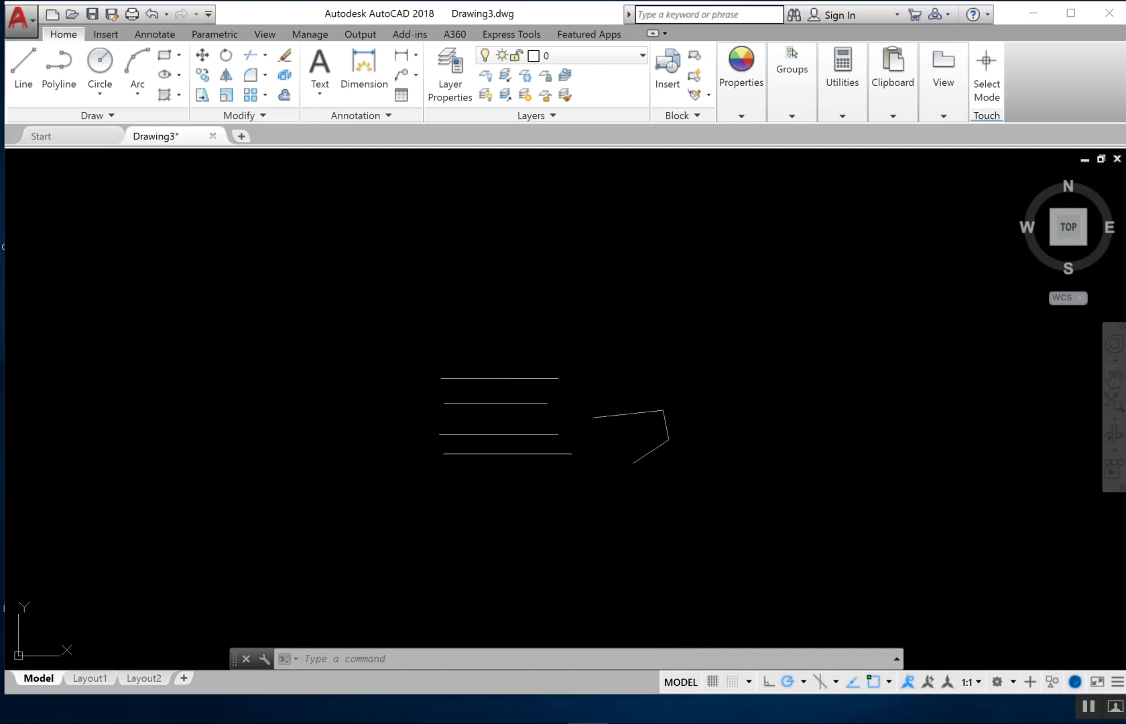
Step: Pan and zoom to enlarge the angled polyline, then pull back to show the horizontal lines
mouse_move(602, 511)
middle_mouse_down()
mouse_move(523, 462)
mouse_move(778, 335)
mouse_move(821, 435)
mouse_move(660, 569)
mouse_move(355, 468)
mouse_move(917, 380)
mouse_move(760, 583)
mouse_move(432, 469)
mouse_move(651, 389)
mouse_move(904, 450)
mouse_move(541, 485)
middle_mouse_up()
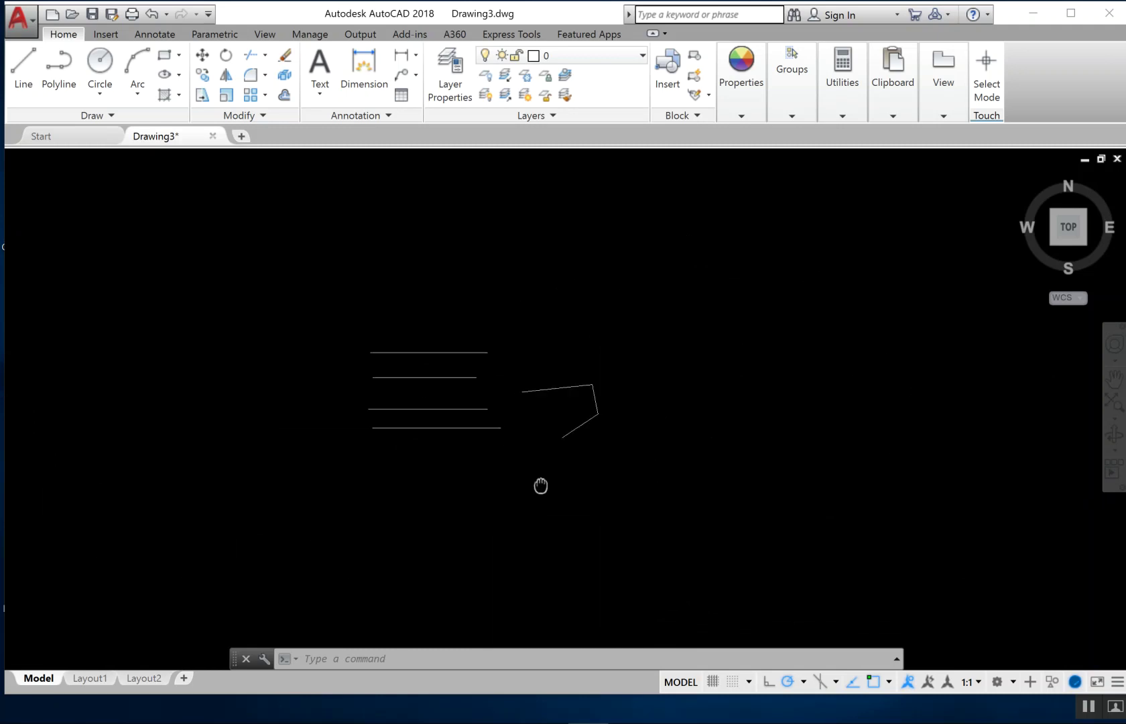
scroll(599, 421, "up", 2)
scroll(689, 417, "up", 5)
middle_click_drag(688, 417, 534, 595)
scroll(589, 496, "down", 4)
scroll(547, 556, "up", 4)
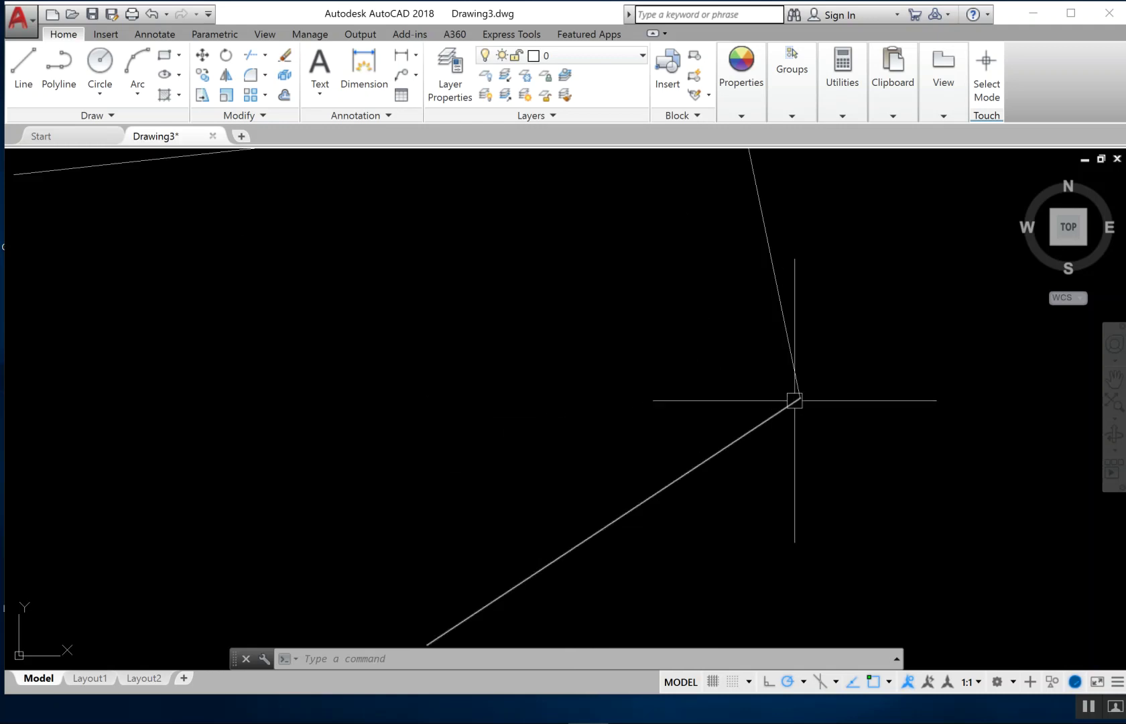
mouse_move(690, 371)
middle_mouse_down()
mouse_move(495, 512)
mouse_move(543, 517)
middle_mouse_up()
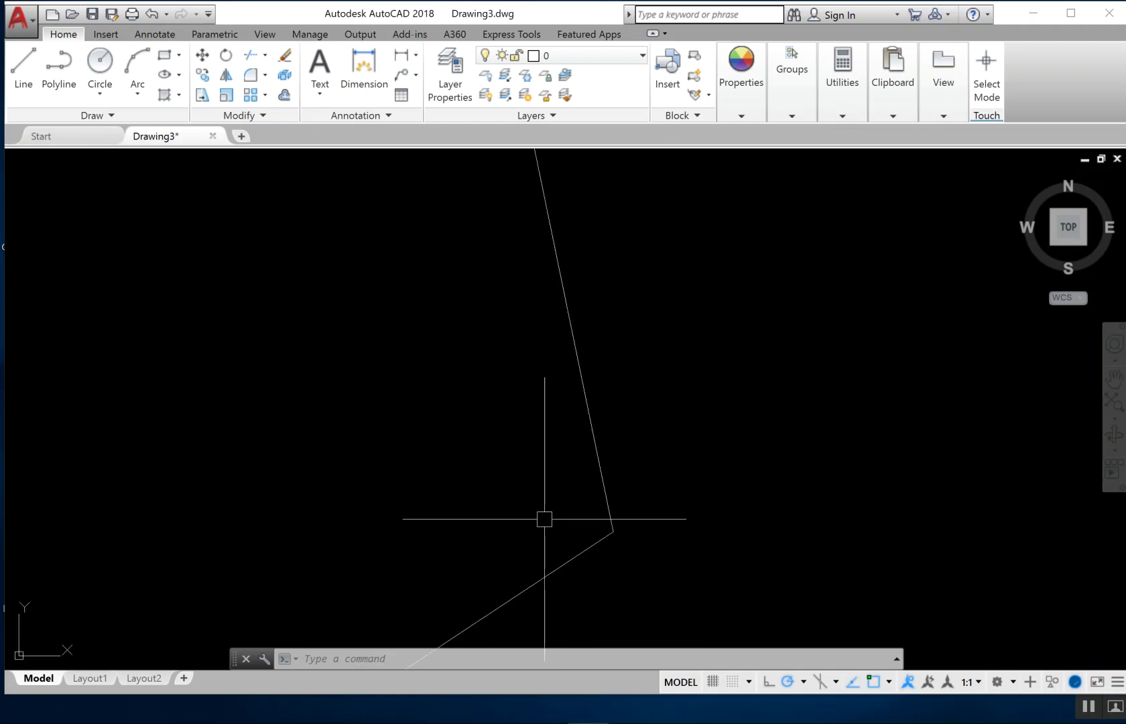
middle_click_drag(648, 501, 701, 432)
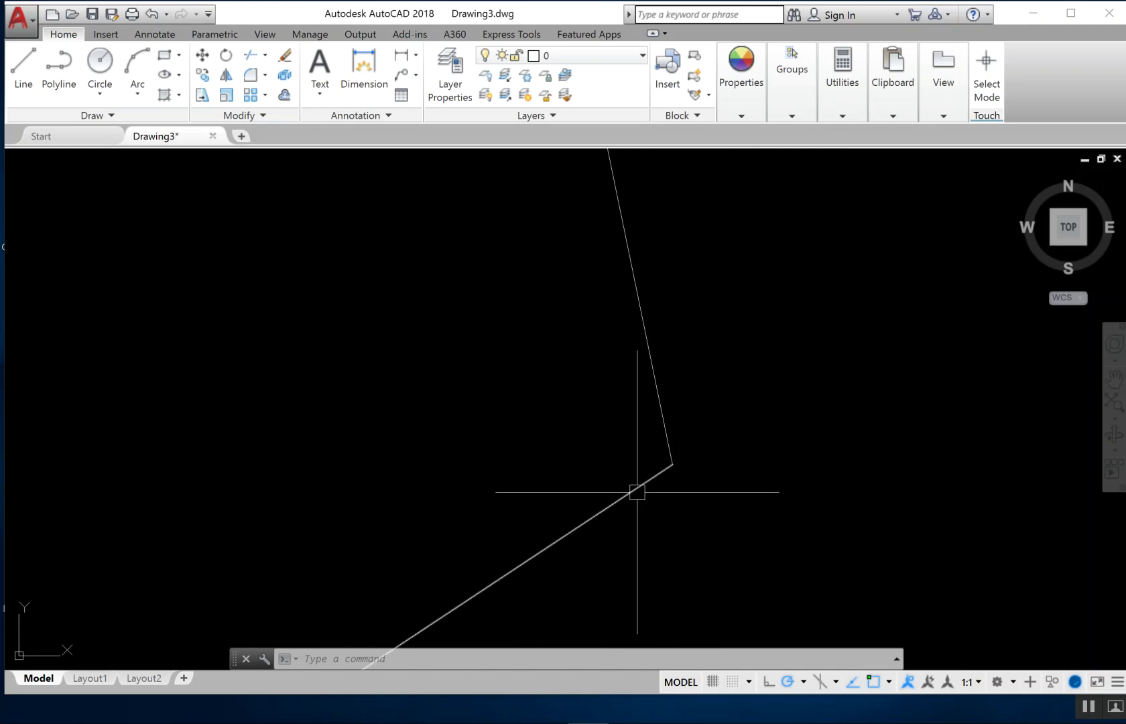
scroll(637, 492, "down", 3)
middle_click_drag(726, 506, 938, 411)
scroll(913, 413, "down", 2)
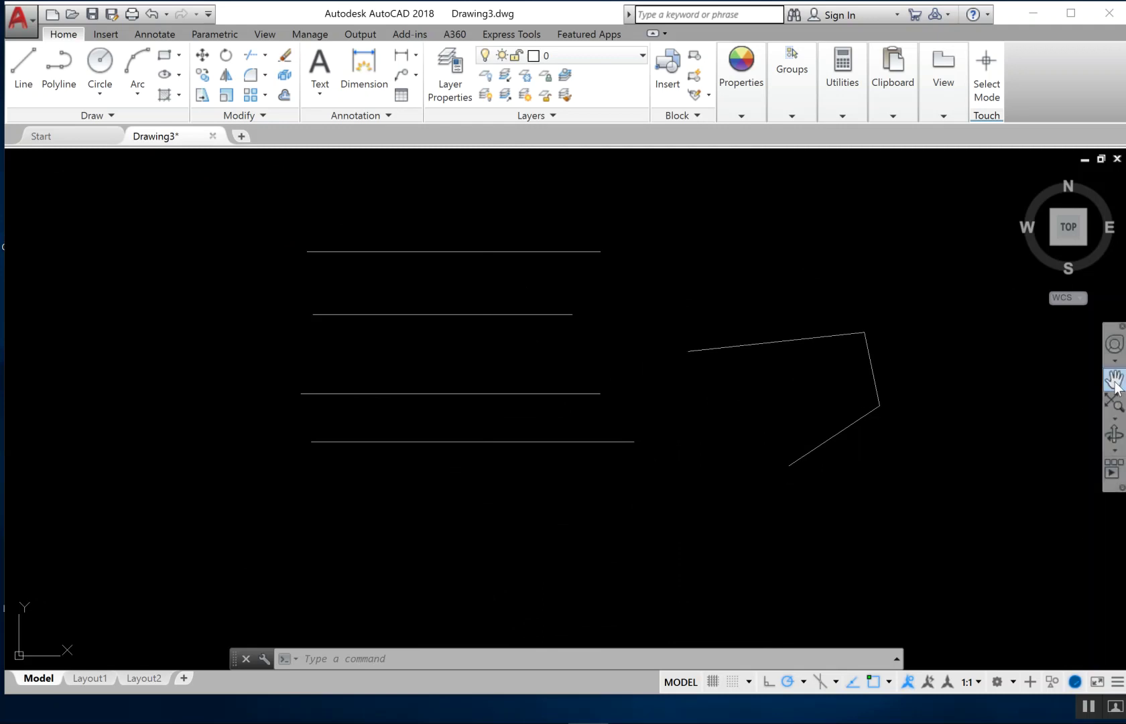
Step: Use navigation-bar Pan to recentre the lines and polyline, then end the command
left_click(1114, 381)
mouse_move(917, 403)
left_mouse_down()
mouse_move(729, 407)
mouse_move(654, 395)
mouse_move(918, 385)
left_mouse_up()
left_click_drag(900, 274, 662, 416)
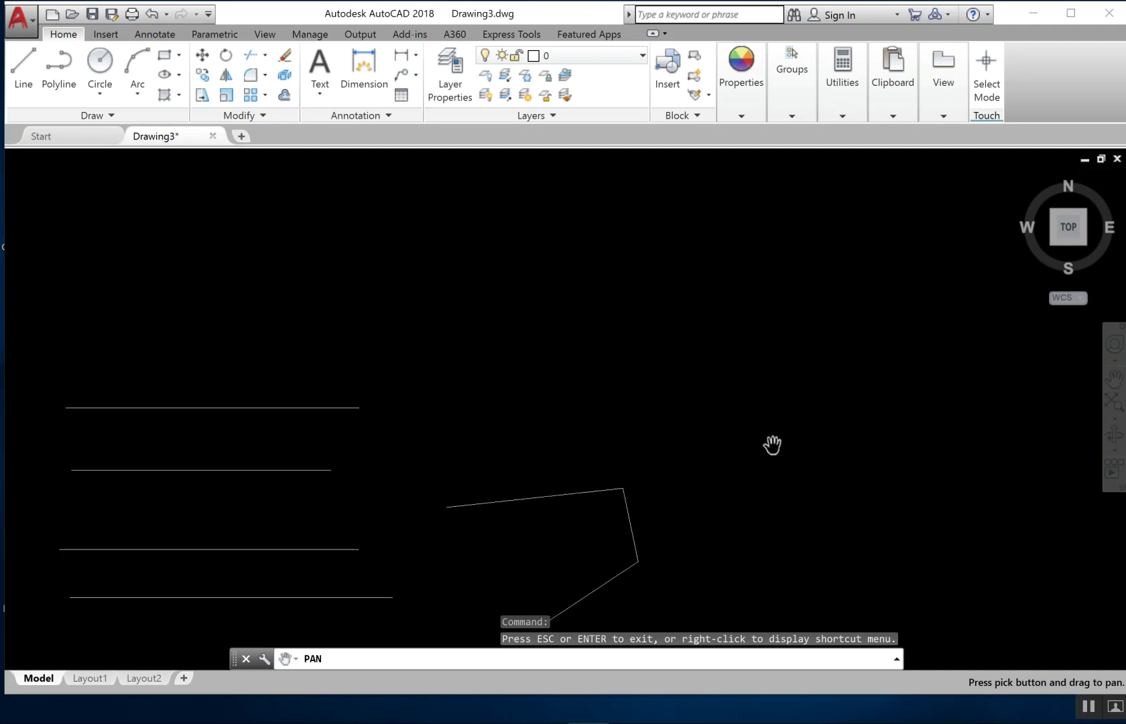
left_click_drag(756, 499, 898, 335)
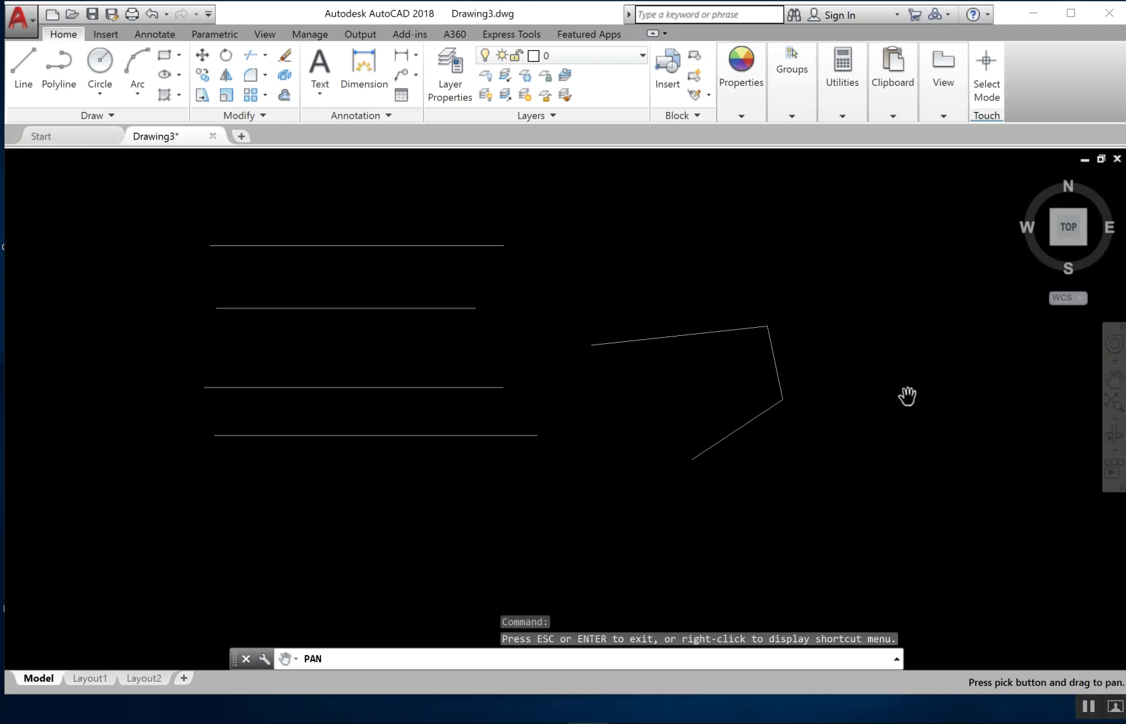
key("Escape")
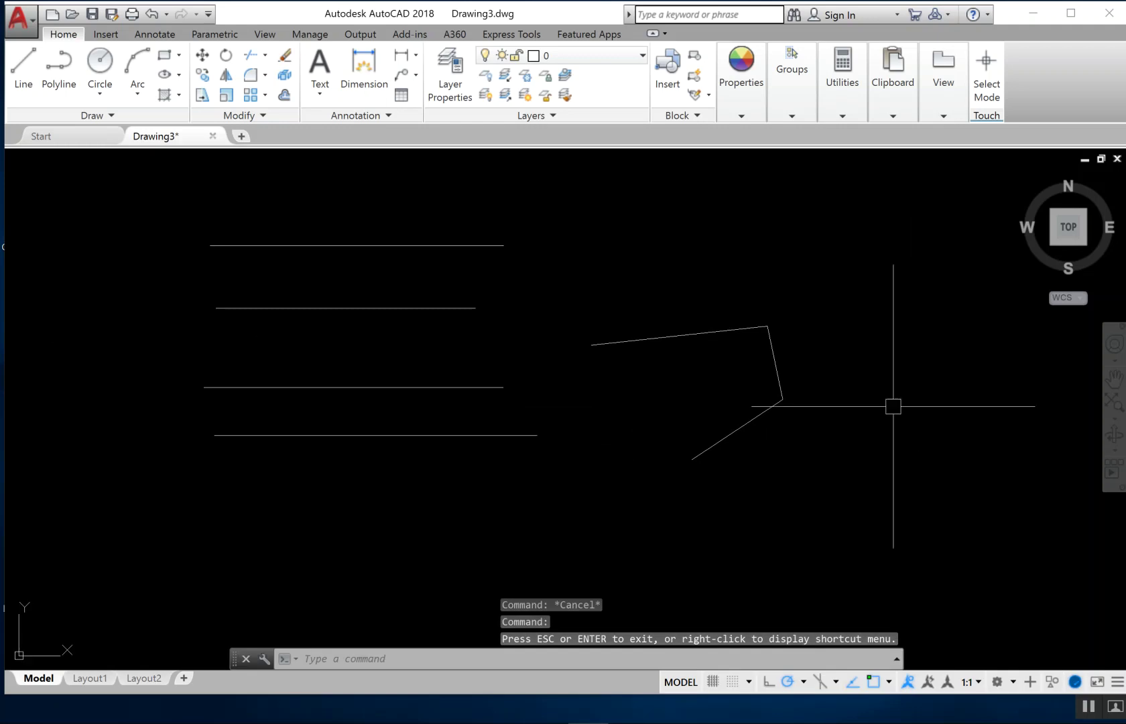
Step: Zoom Window twice from the navigation bar, boxing the angled polyline each time
left_click(1115, 421)
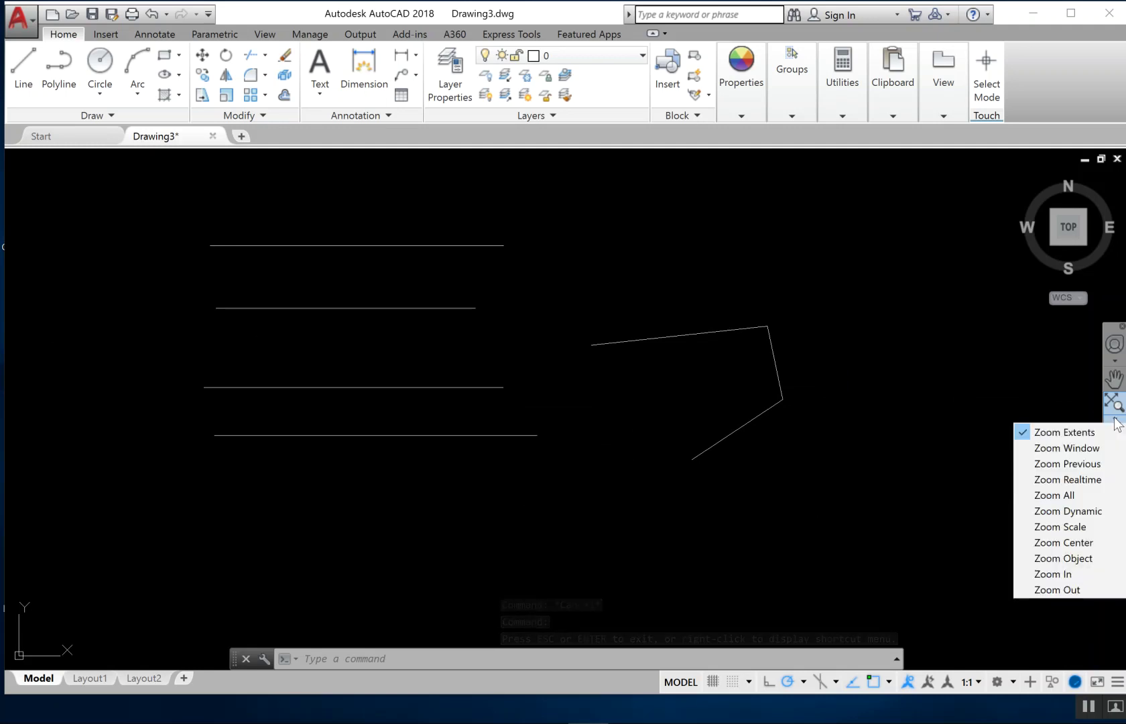
left_click(1066, 448)
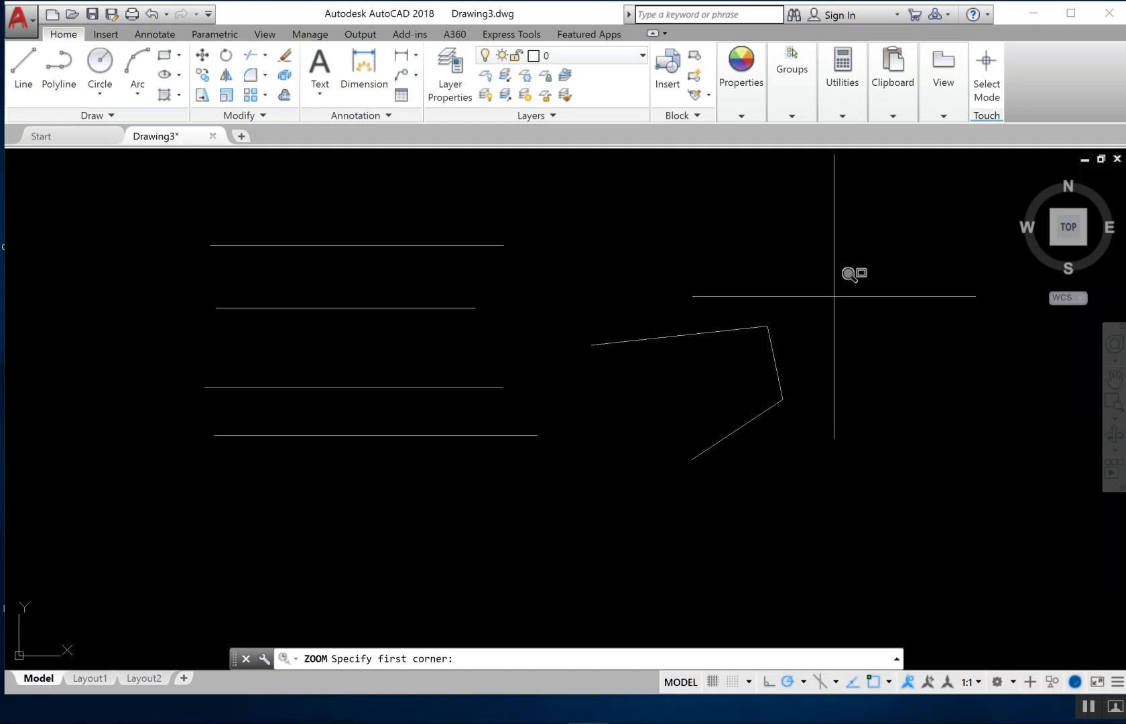
left_click(834, 297)
left_click(567, 474)
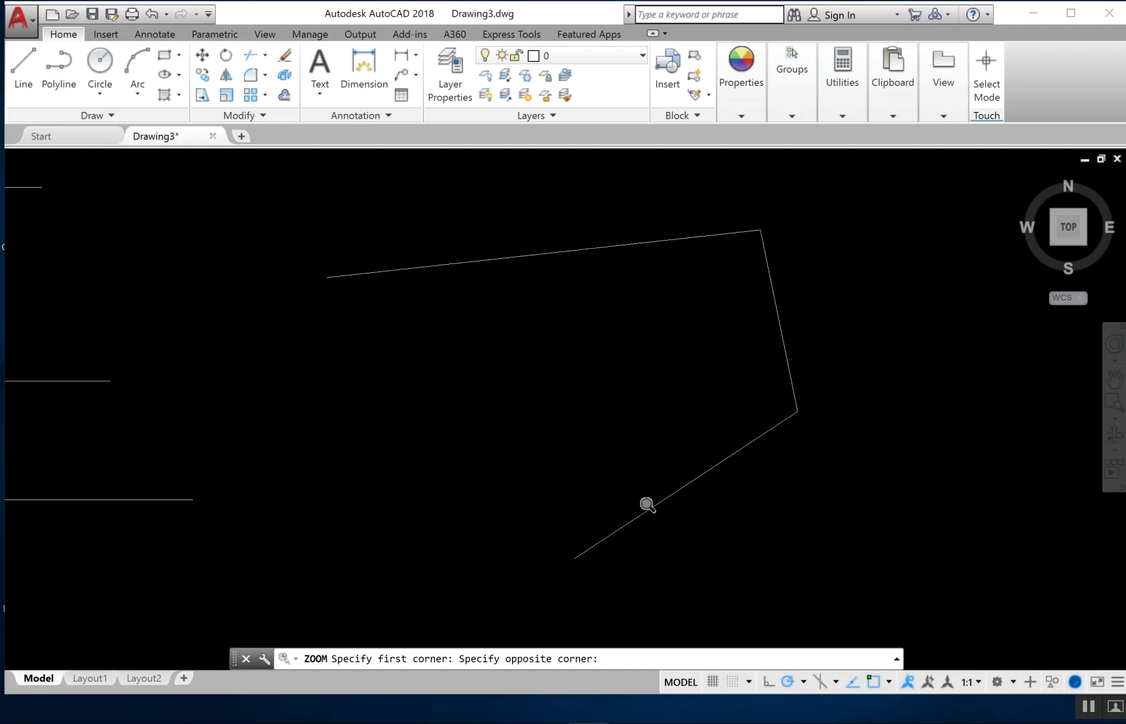
left_click(1113, 404)
left_click(902, 179)
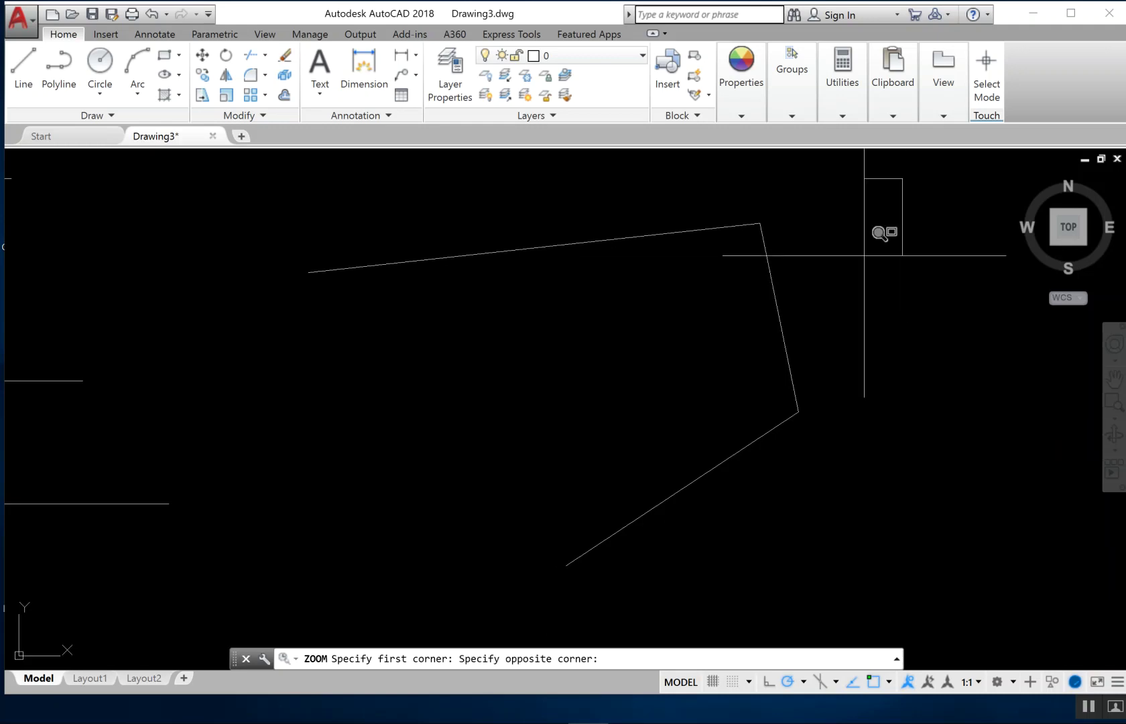
left_click(699, 516)
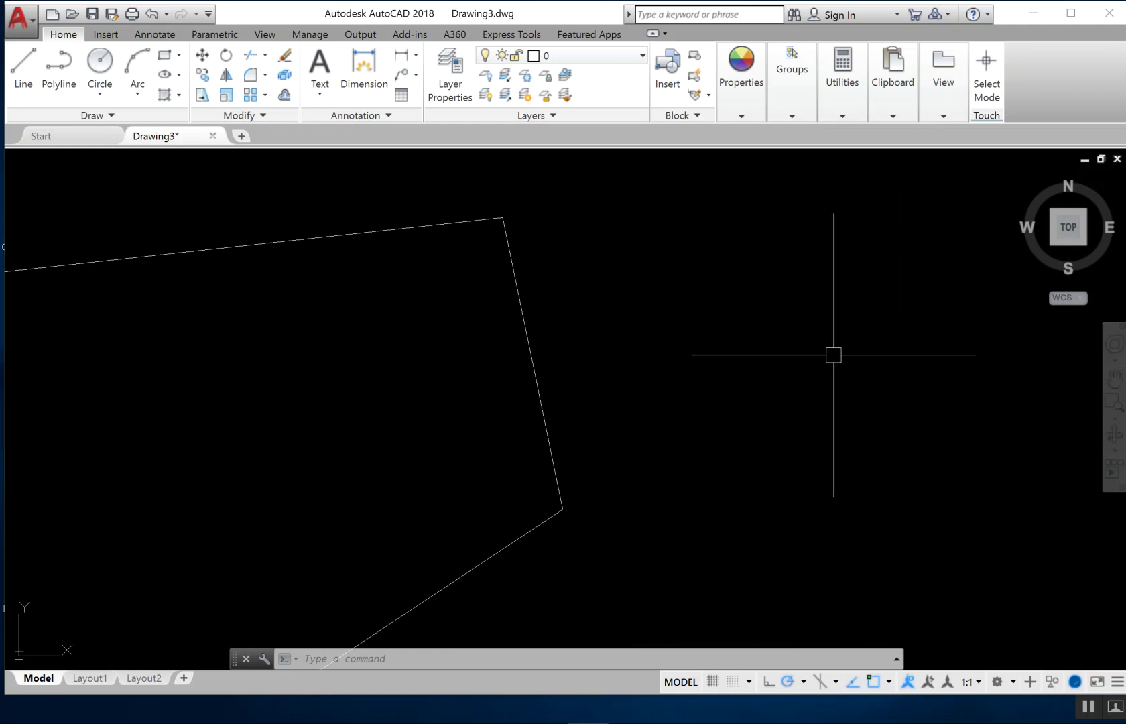
Step: Run Z and box the polyline's corner to zoom in closer
type("z")
key("Return")
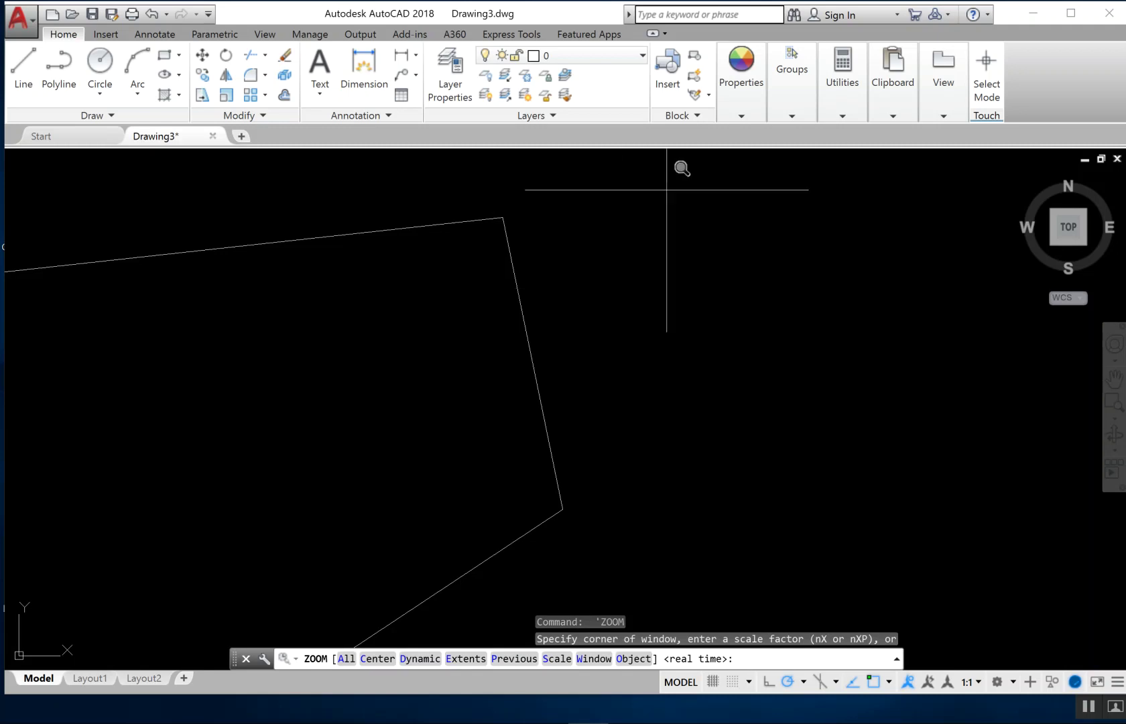
left_click(678, 186)
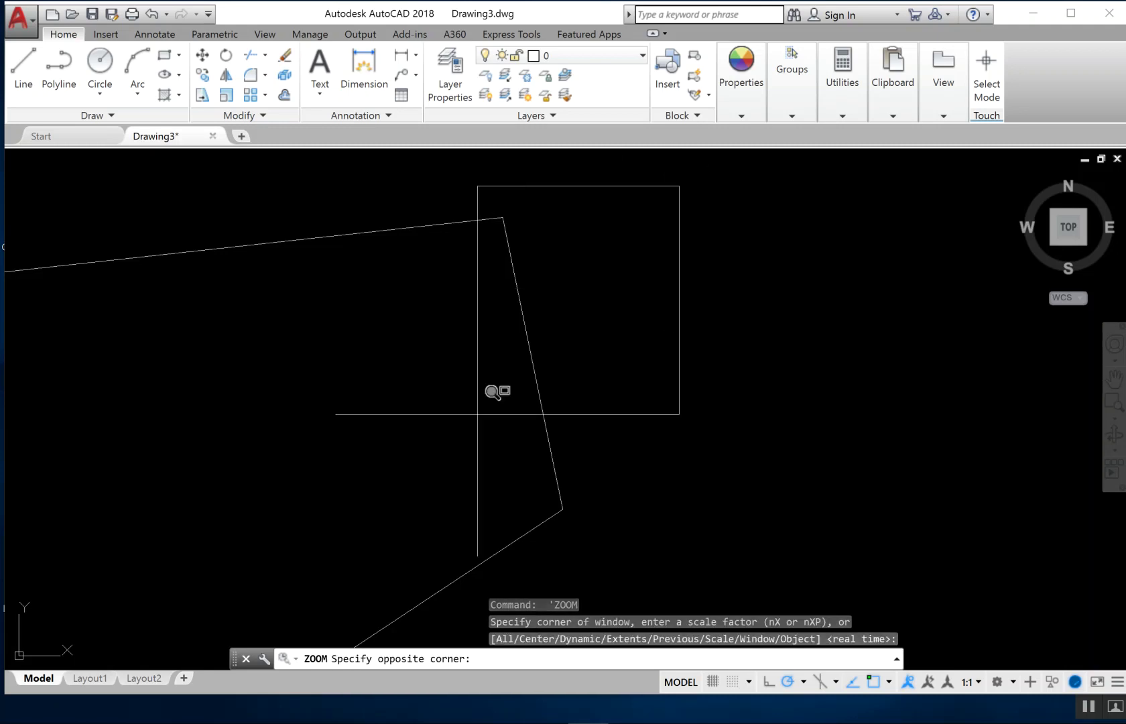
left_click(517, 530)
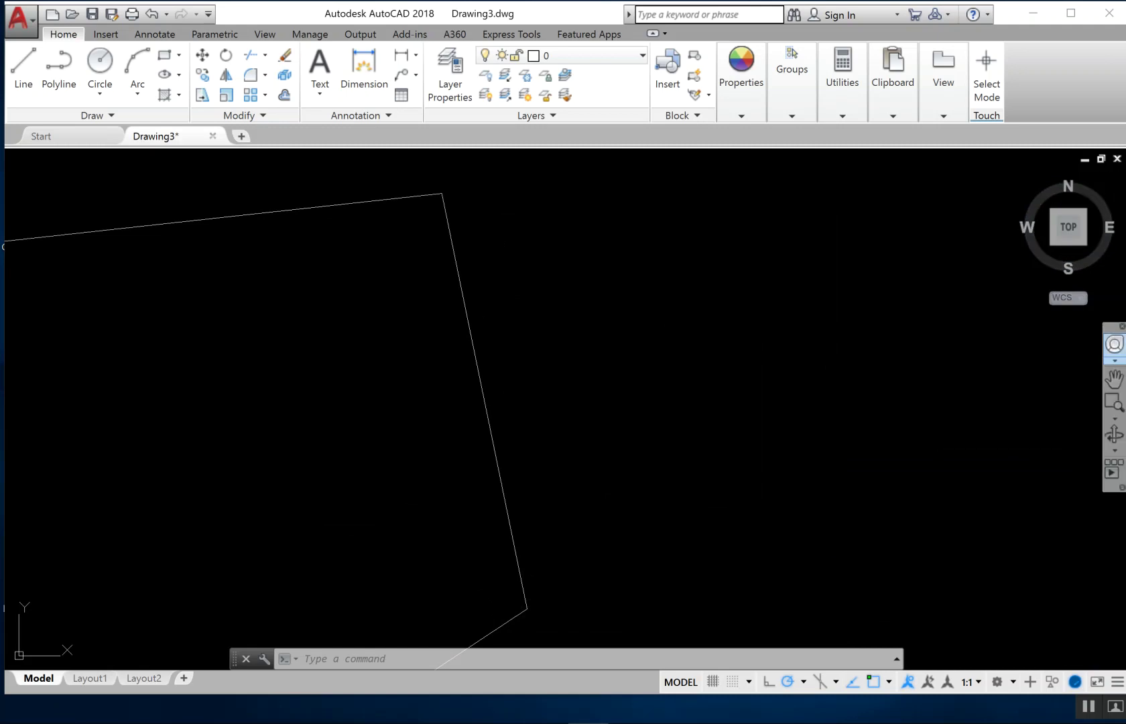
Step: Pan so the horizontal lines reappear, then zoom further out
scroll(719, 428, "down", 10)
scroll(493, 447, "up", 4)
middle_click_drag(657, 498, 534, 530)
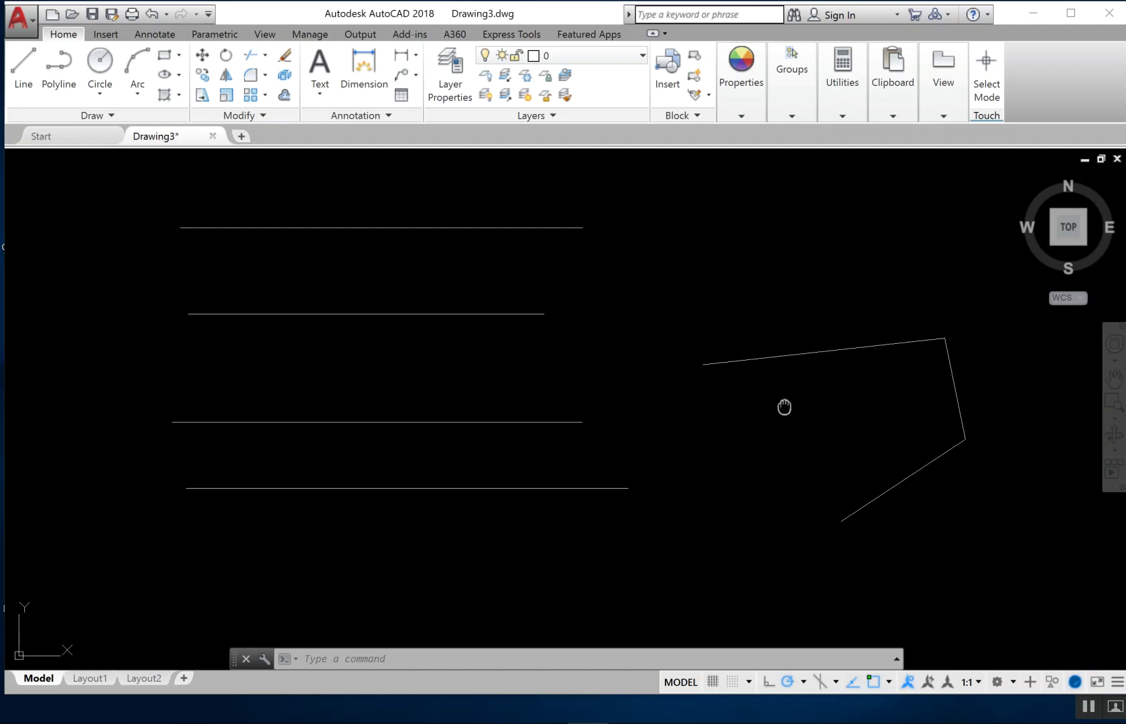
middle_click_drag(784, 407, 744, 383)
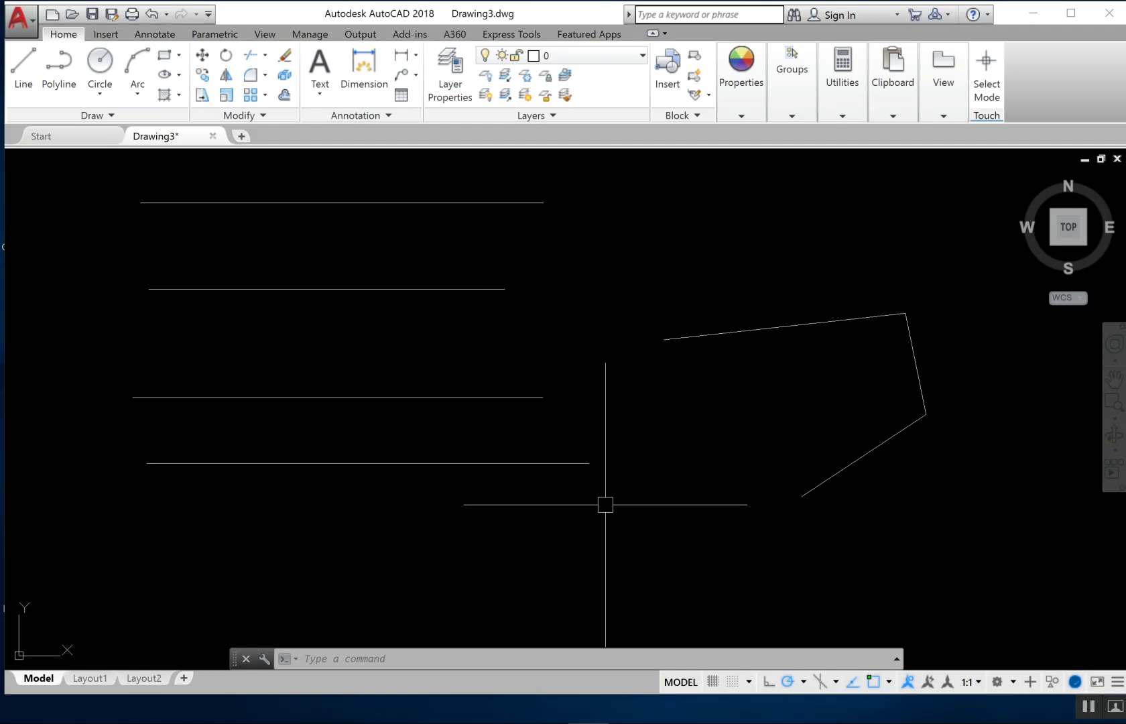
scroll(607, 501, "down", 4)
scroll(607, 501, "down", 6)
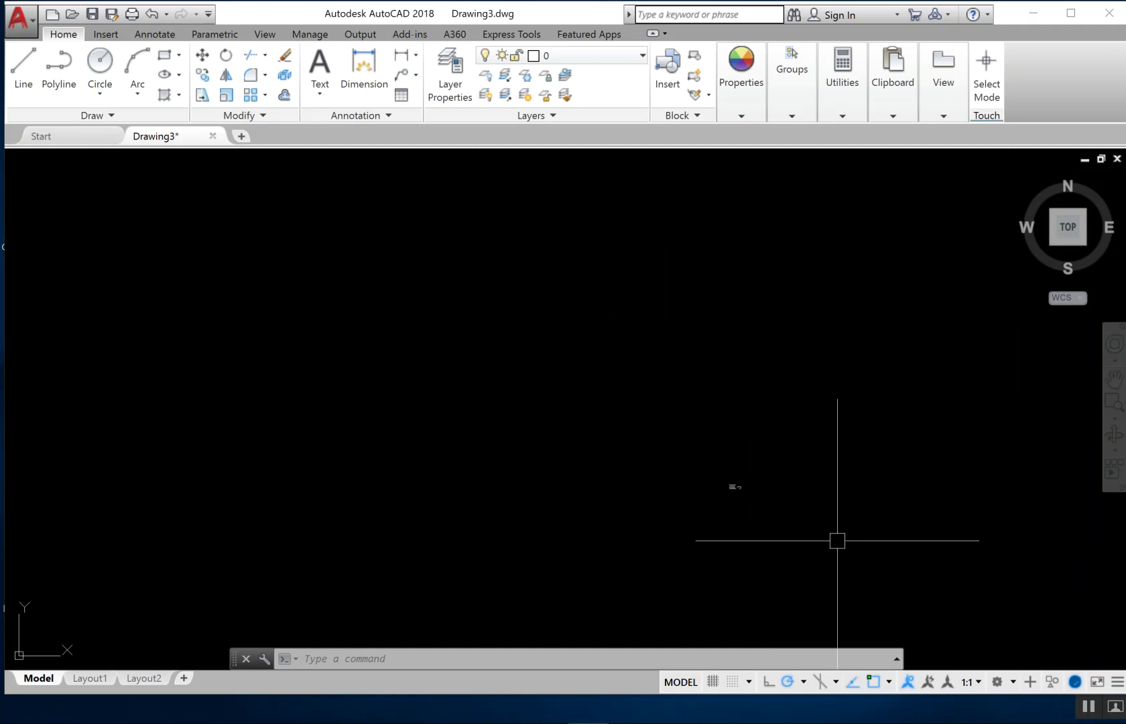
Step: Paste the copied lines into the drawing, zoom far out, and zoom to extents
key("ctrl+v")
left_click(905, 535)
scroll(905, 535, "down", 10)
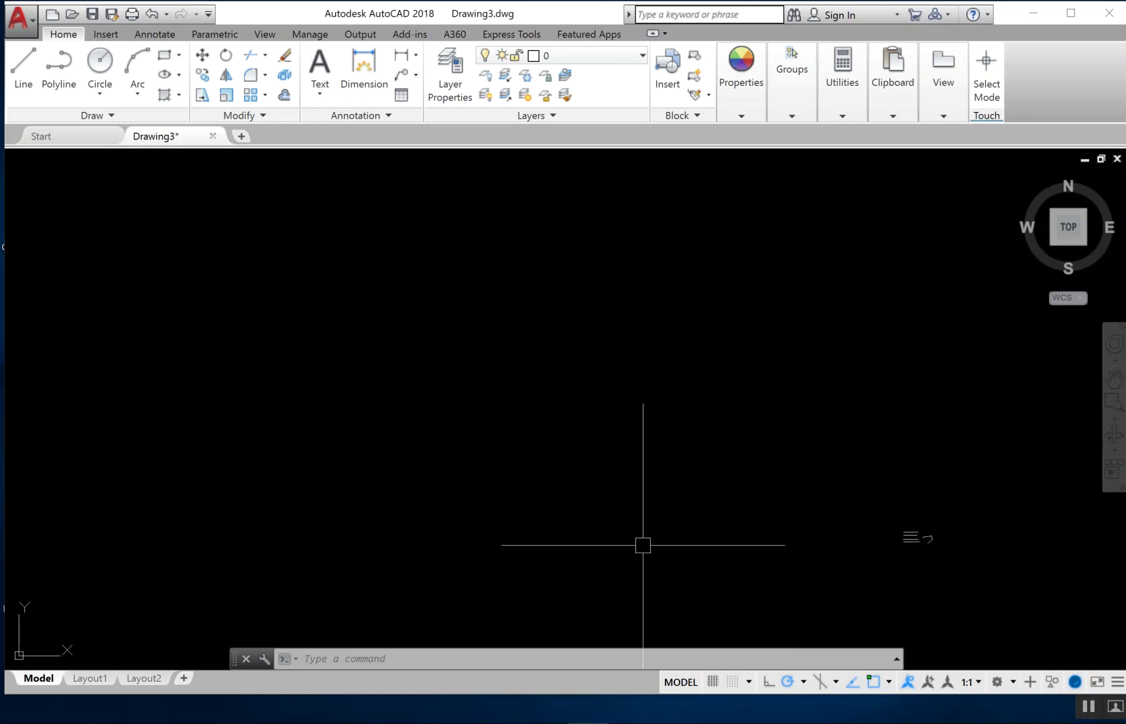
scroll(643, 545, "down", 5)
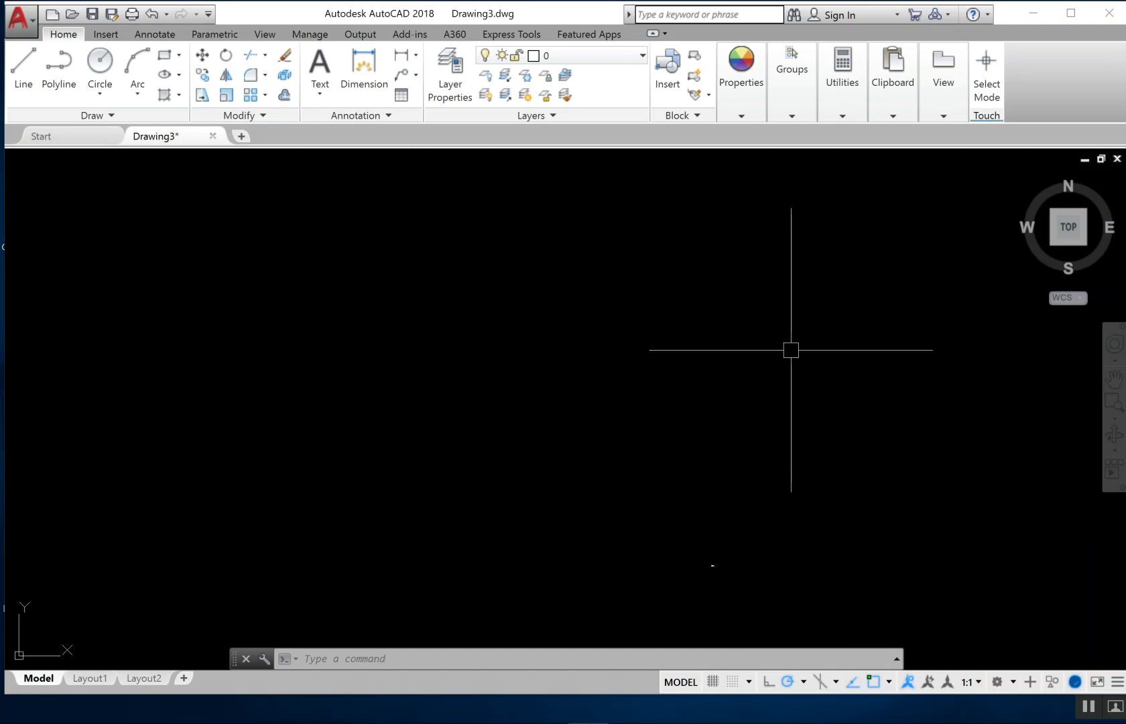
middle_click(791, 349)
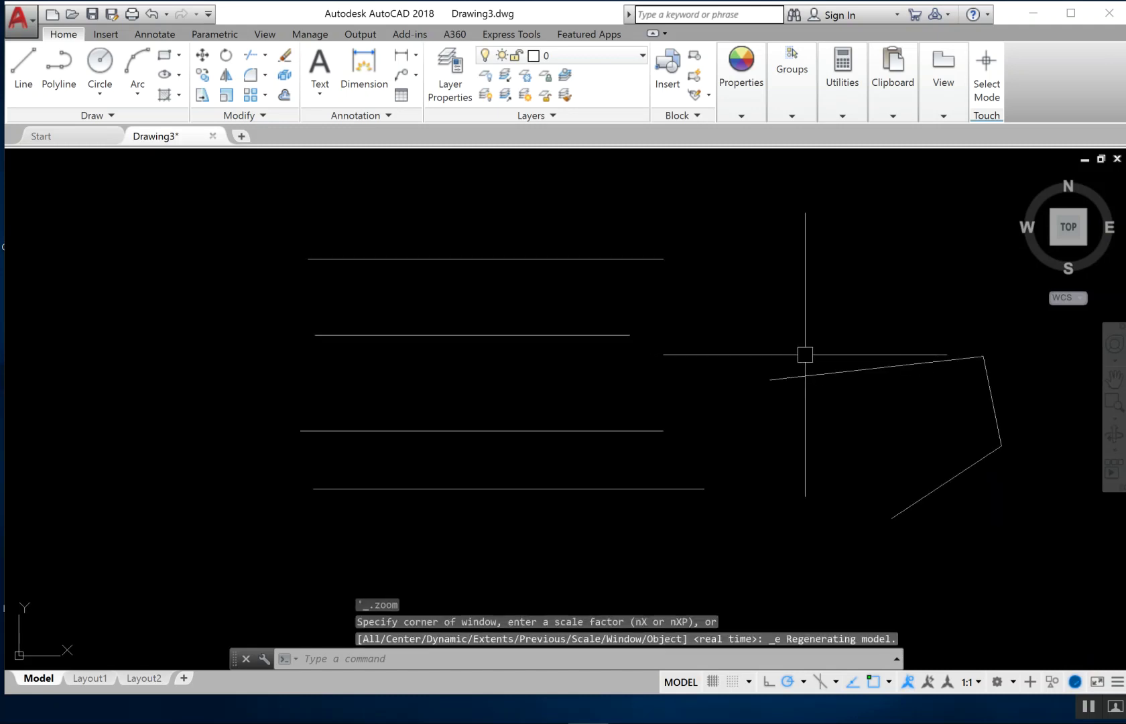
Step: Pan and zoom out, briefly window-select the tiny drawing, then zoom to extents
middle_click_drag(786, 472, 734, 482)
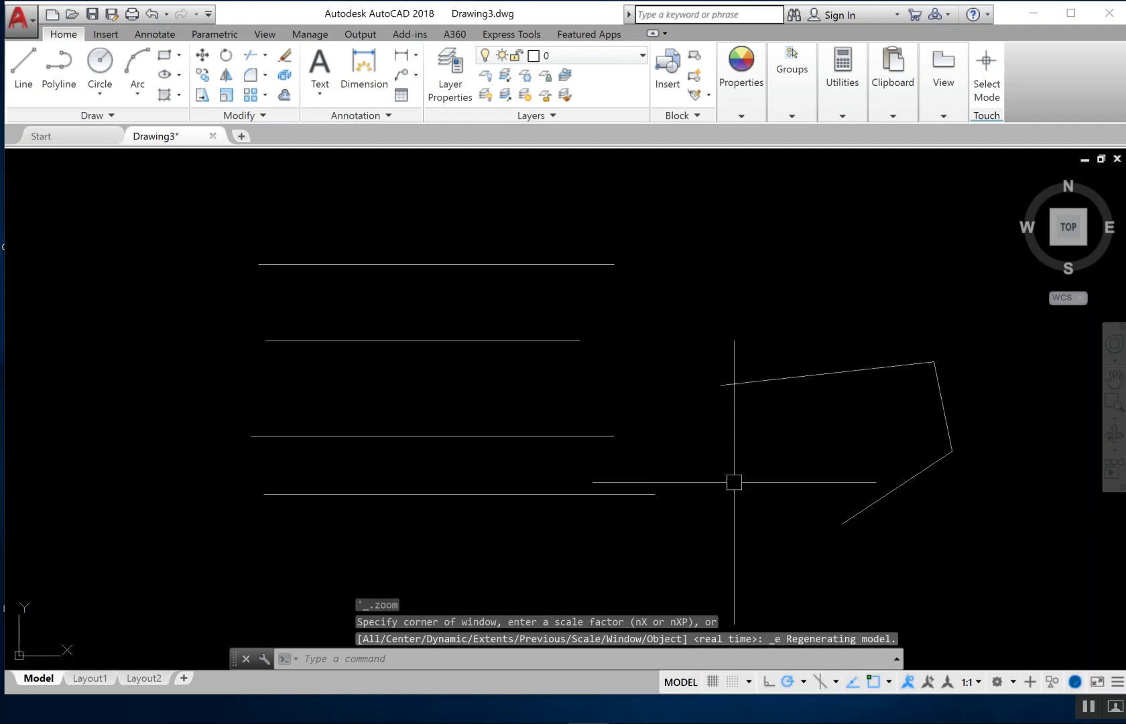
scroll(736, 477, "down", 3)
scroll(739, 497, "down", 3)
middle_click_drag(746, 541, 705, 415)
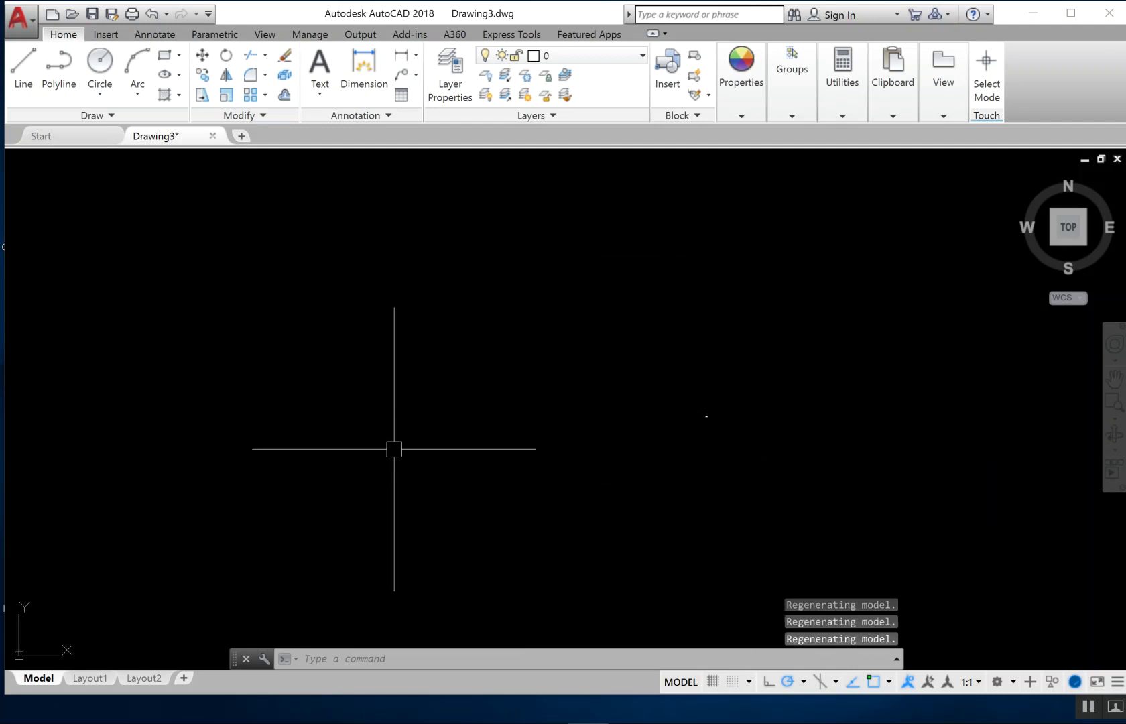
left_click(741, 387)
left_click(660, 450)
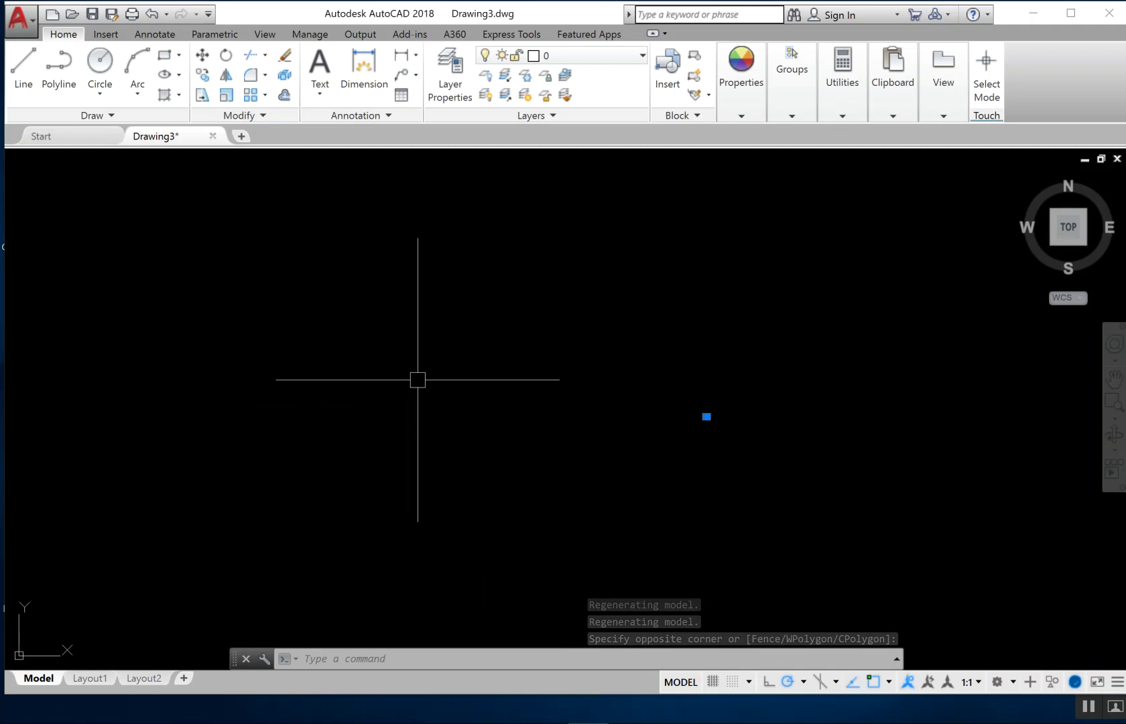
key("Escape")
type("ZOOM")
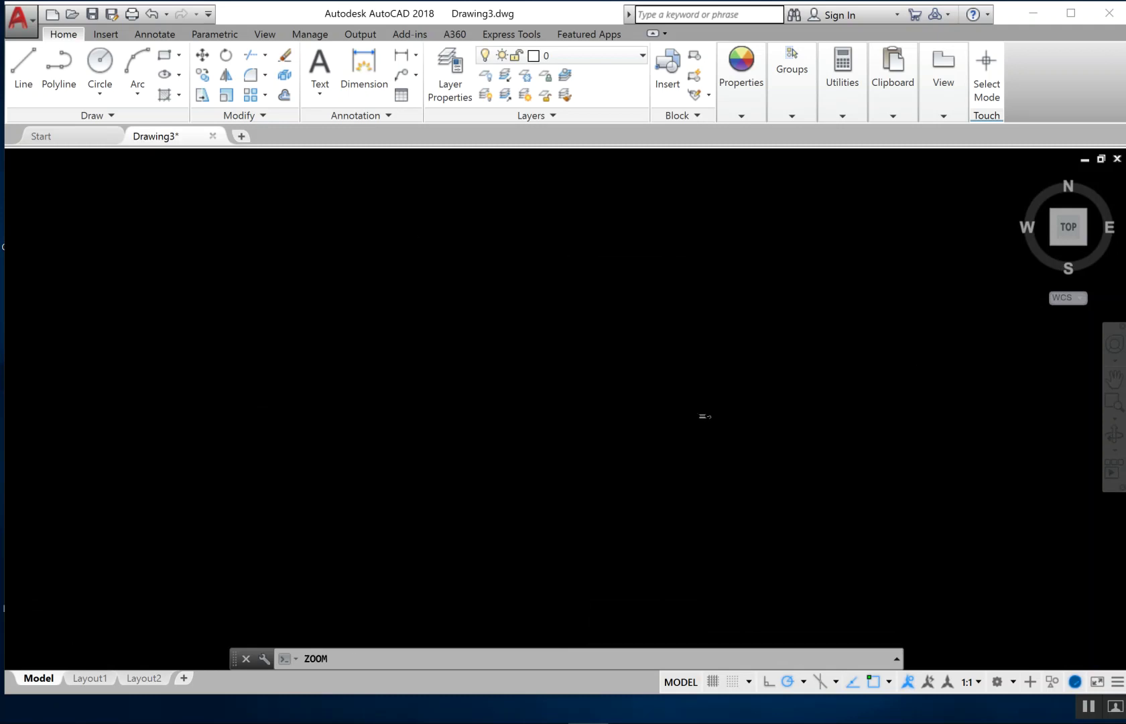
middle_click(704, 415)
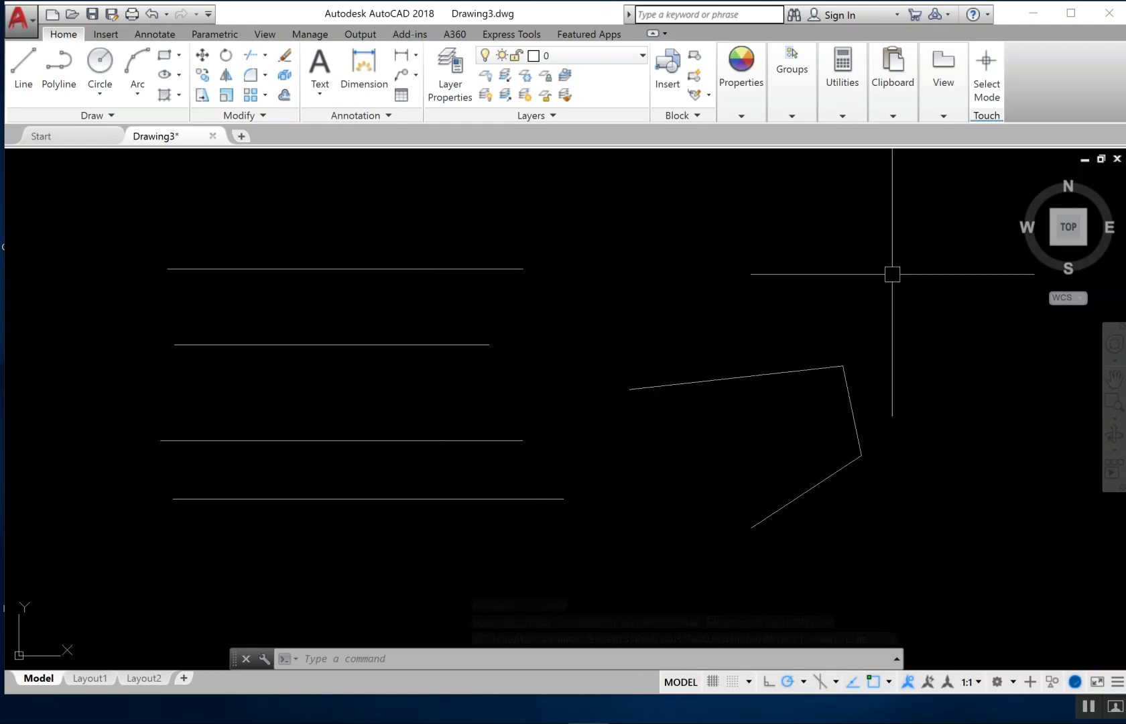
Step: Pan slightly, zoom to extents again, and zoom out a little to frame all lines
left_click(951, 266)
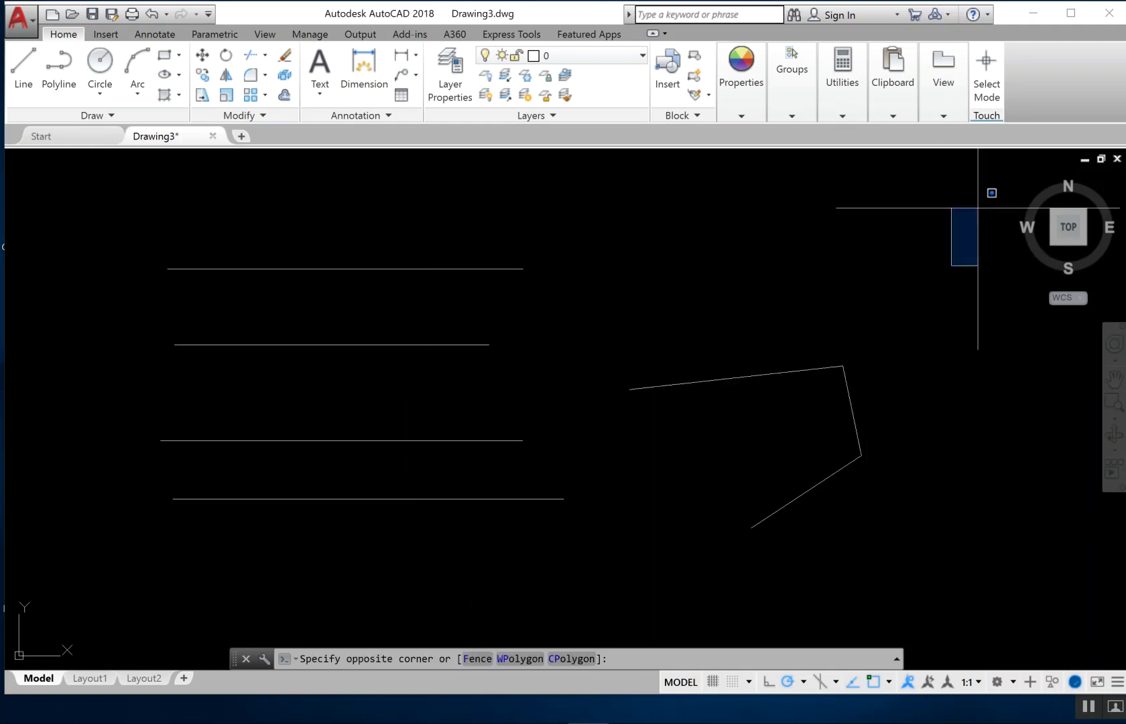
left_click(923, 252)
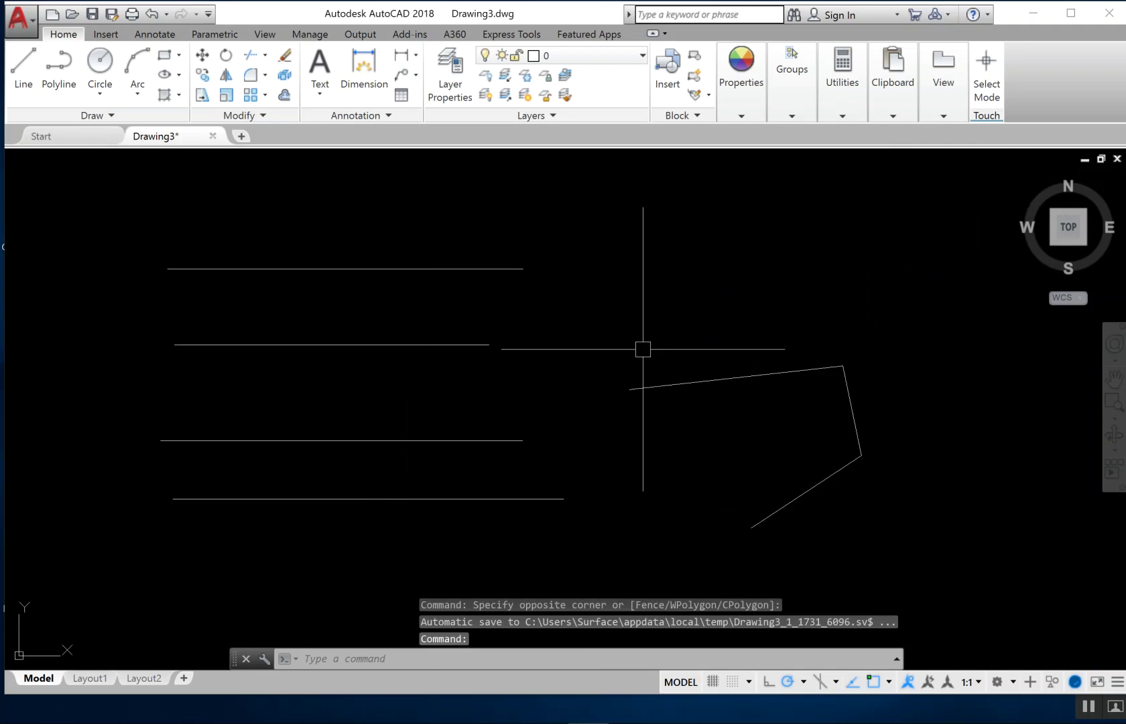
mouse_move(822, 267)
middle_mouse_down()
mouse_move(535, 308)
mouse_move(667, 305)
mouse_move(475, 311)
mouse_move(946, 283)
mouse_move(385, 304)
mouse_move(656, 387)
mouse_move(673, 261)
mouse_move(718, 509)
mouse_move(816, 266)
middle_mouse_up()
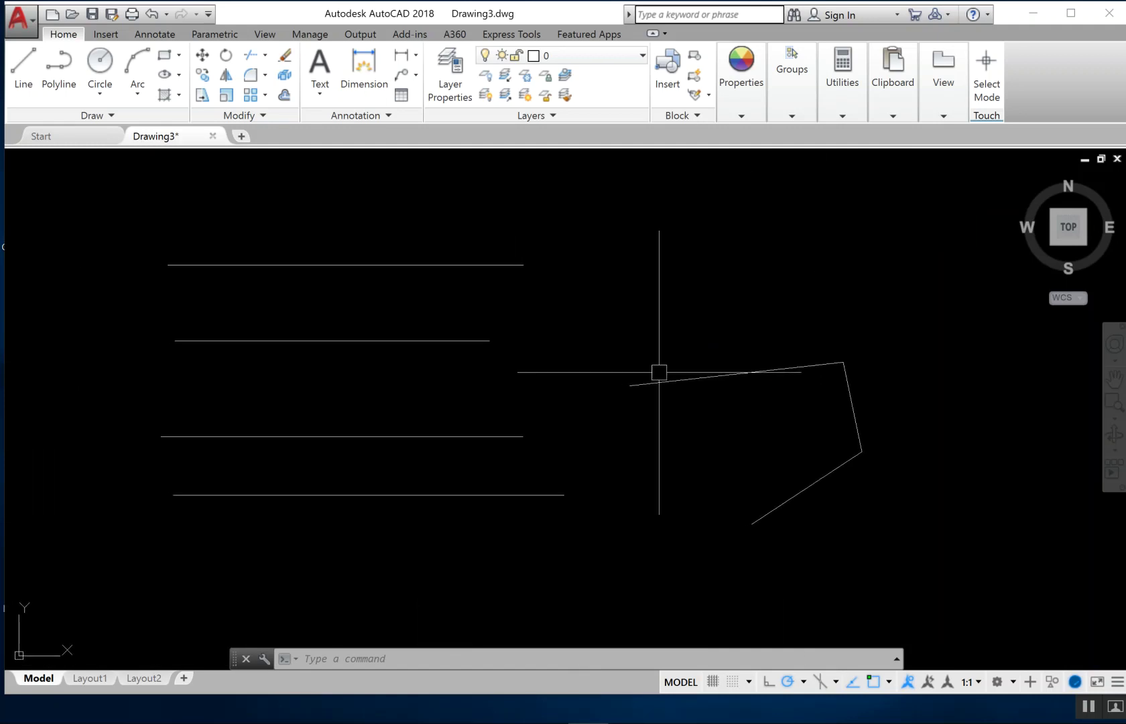
scroll(642, 349, "up", 5)
scroll(642, 349, "down", 3)
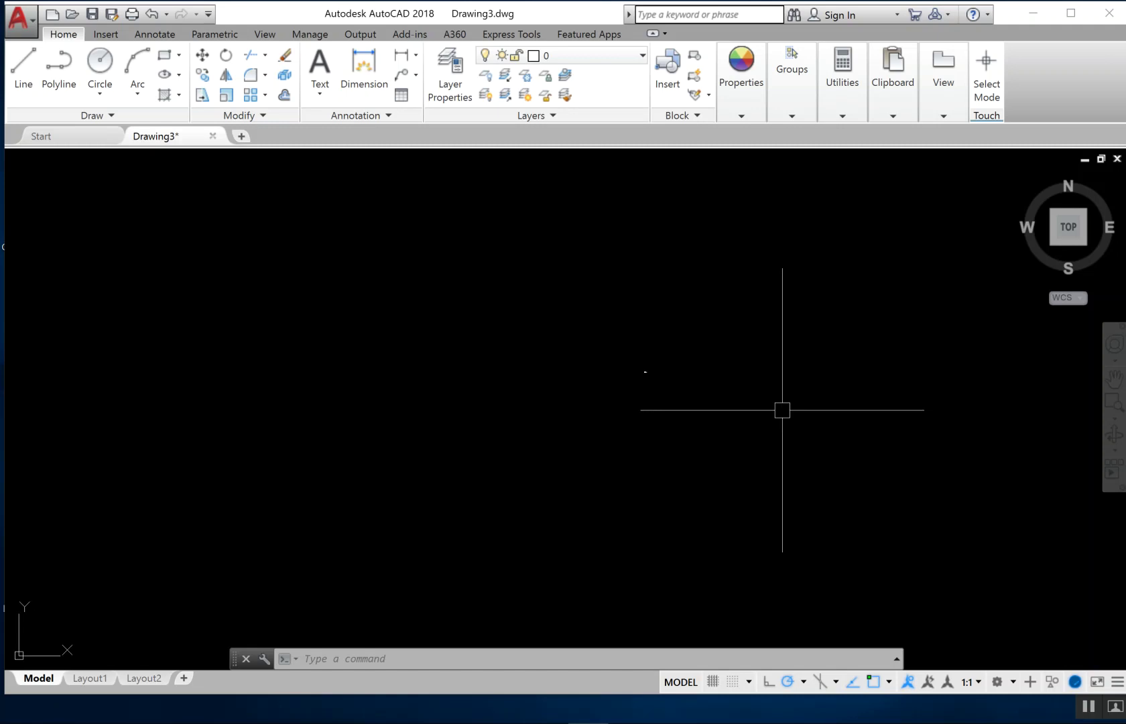
middle_click(782, 410)
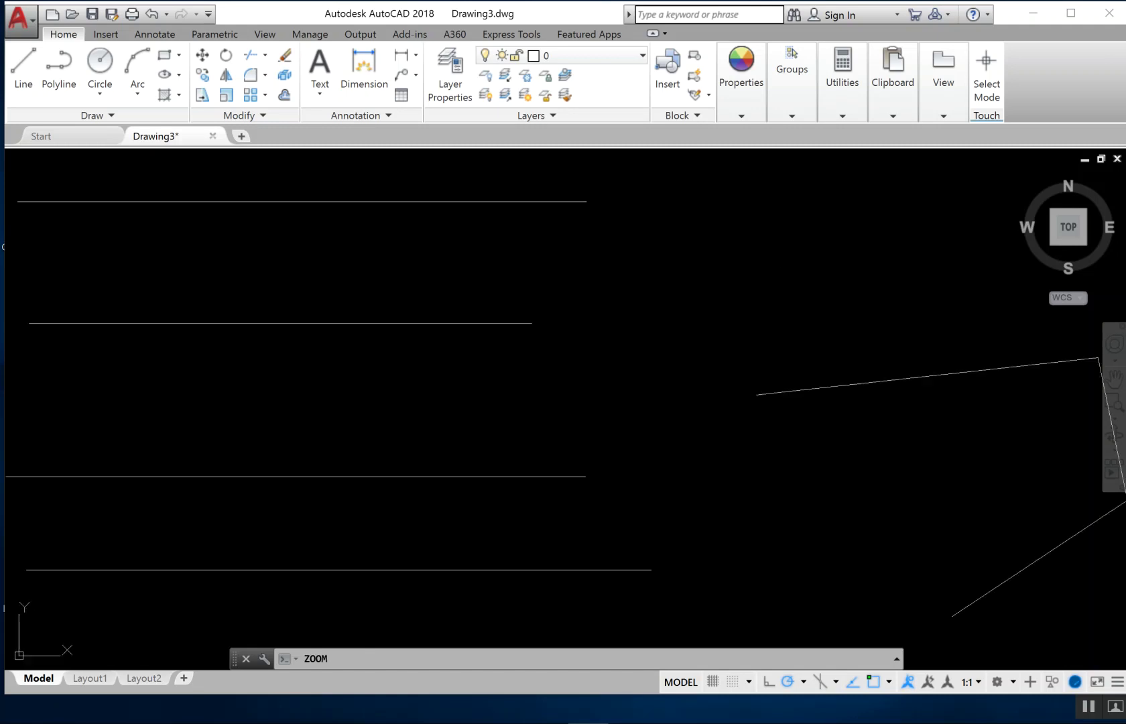
scroll(782, 409, "down", 2)
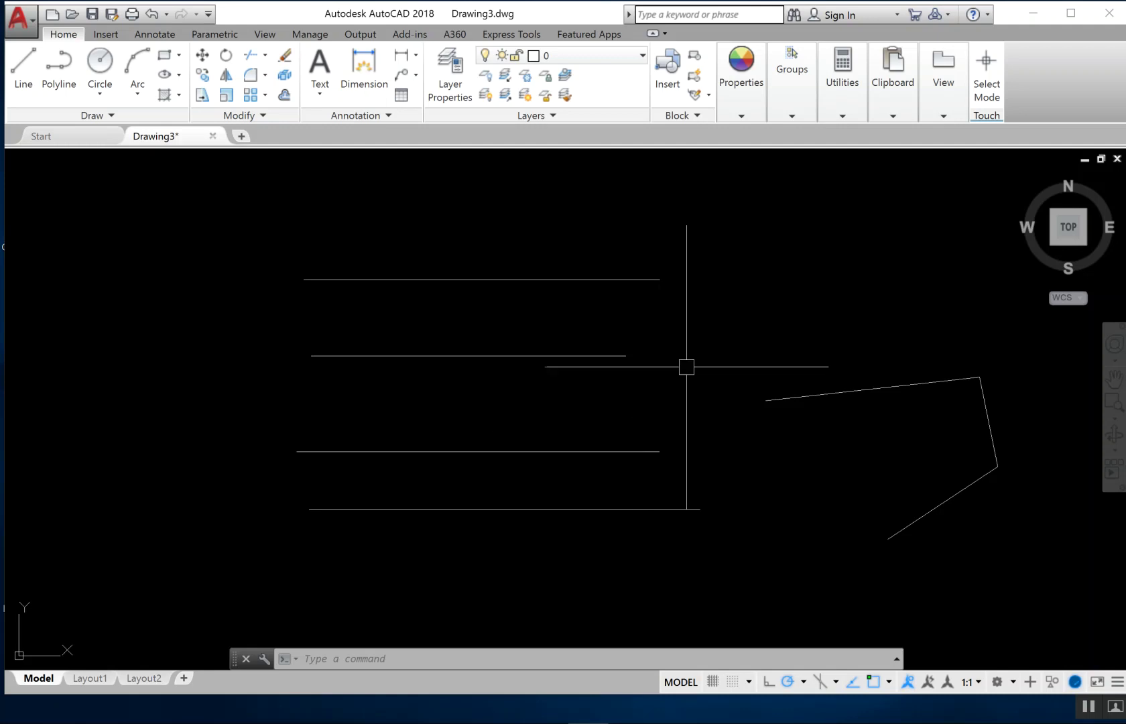
Step: Window-select the four horizontal lines and angled polyline, then erase them with E
scroll(584, 410, "down", 2)
middle_click_drag(654, 469, 609, 469)
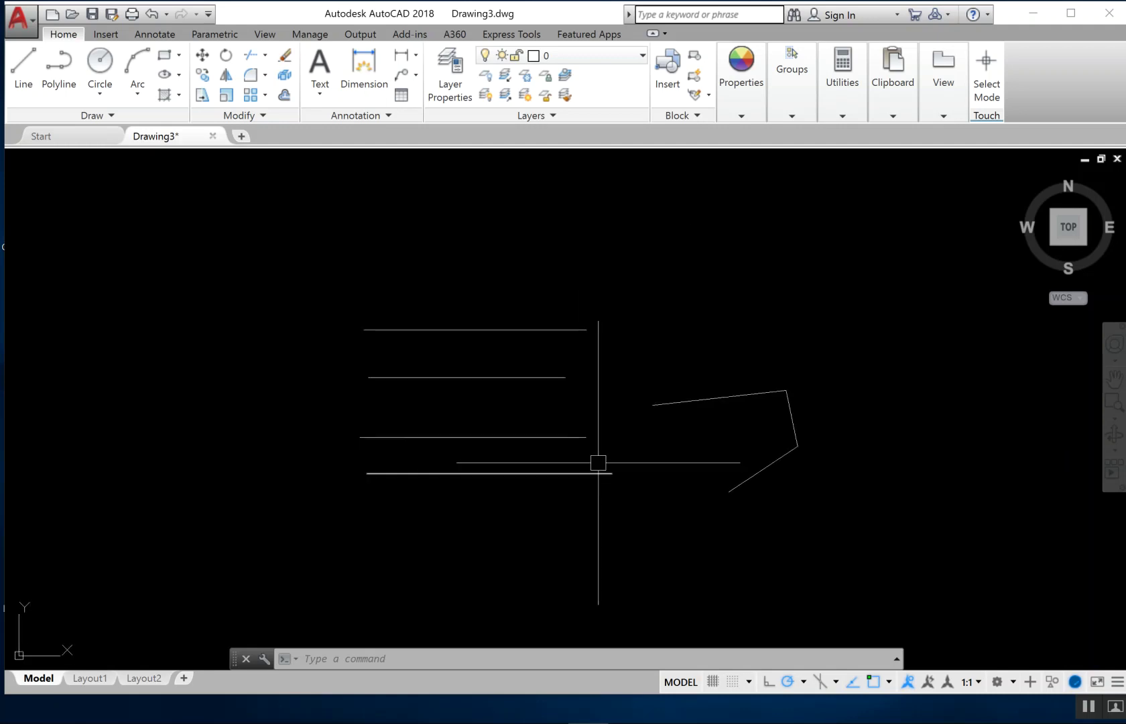
left_click(876, 299)
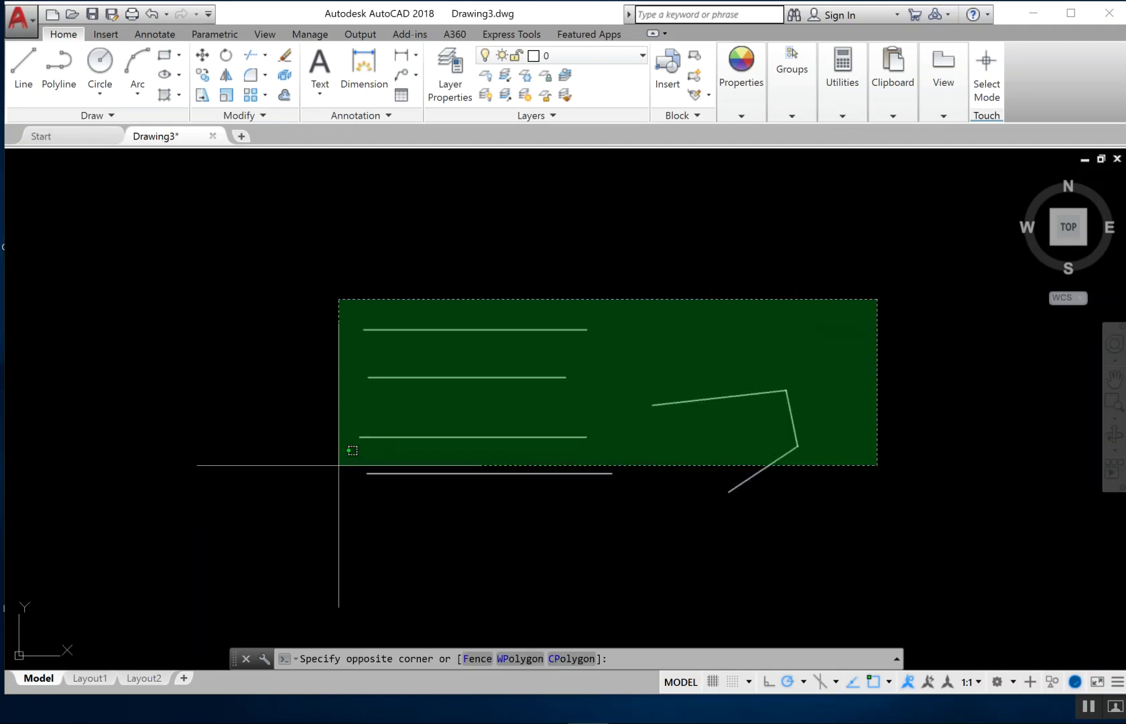
left_click(207, 531)
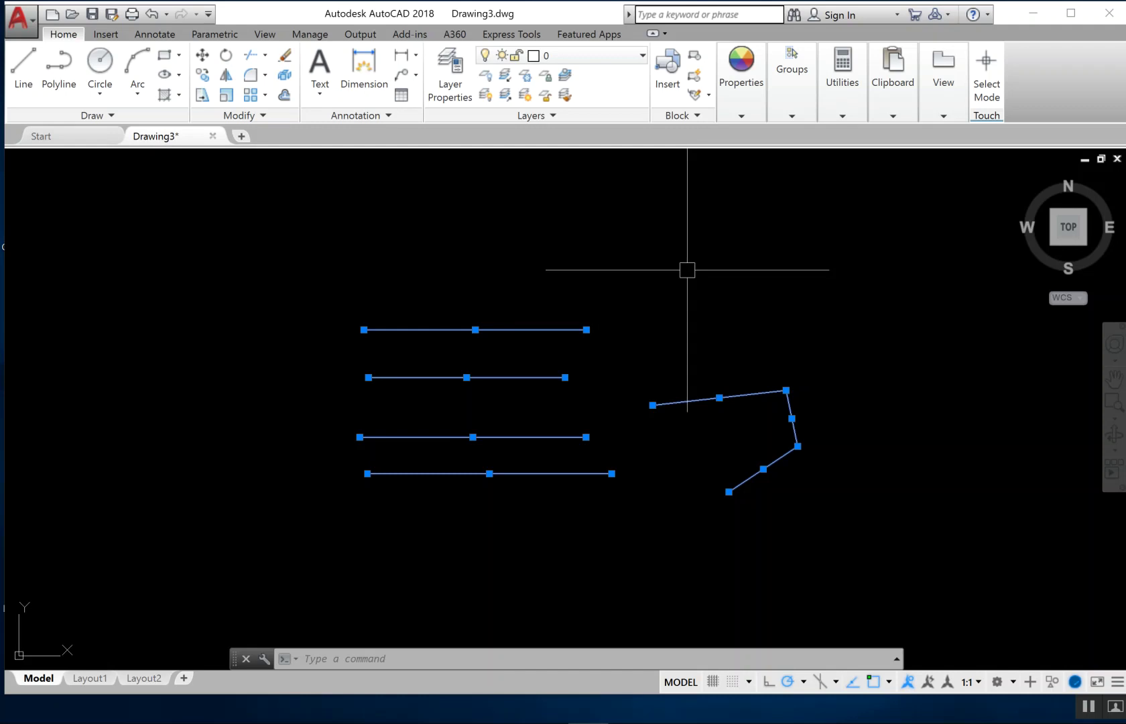
right_click(659, 286)
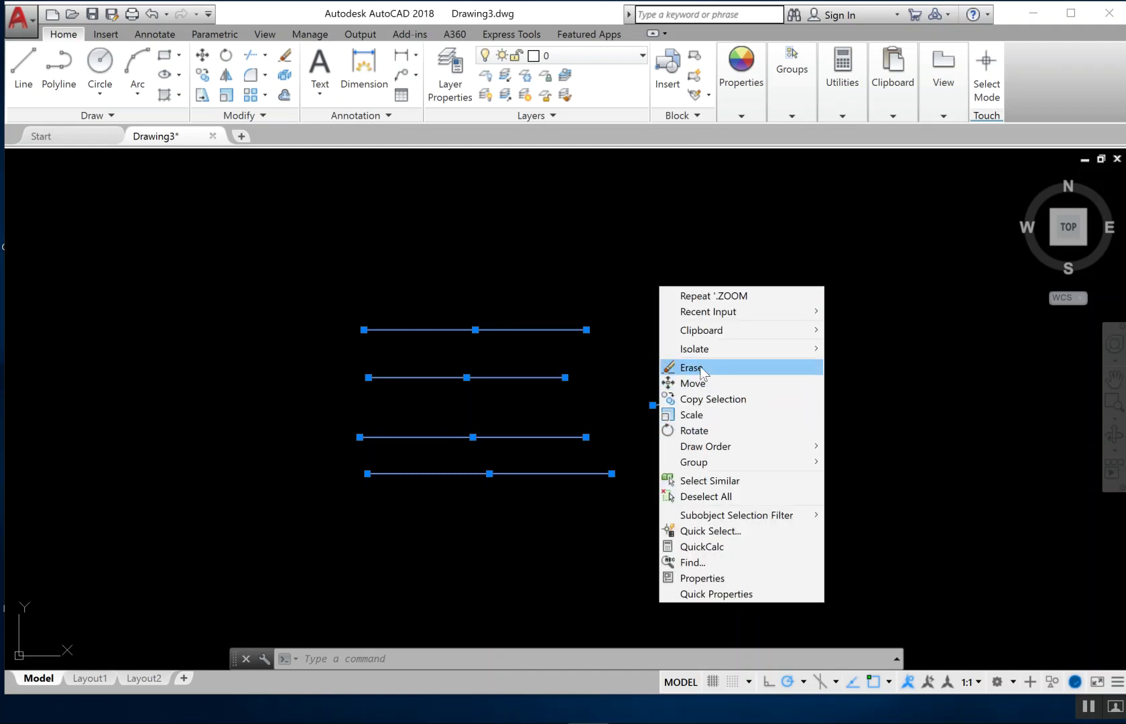
left_click(618, 294)
left_click(644, 275)
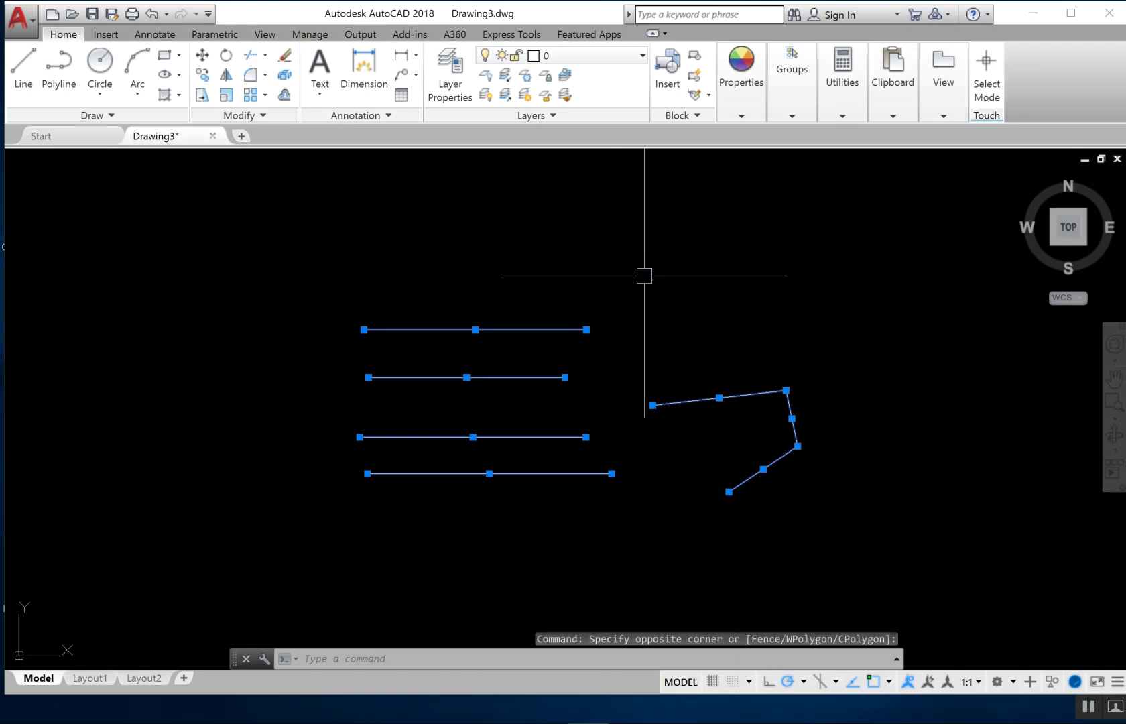
type("e")
key("Return")
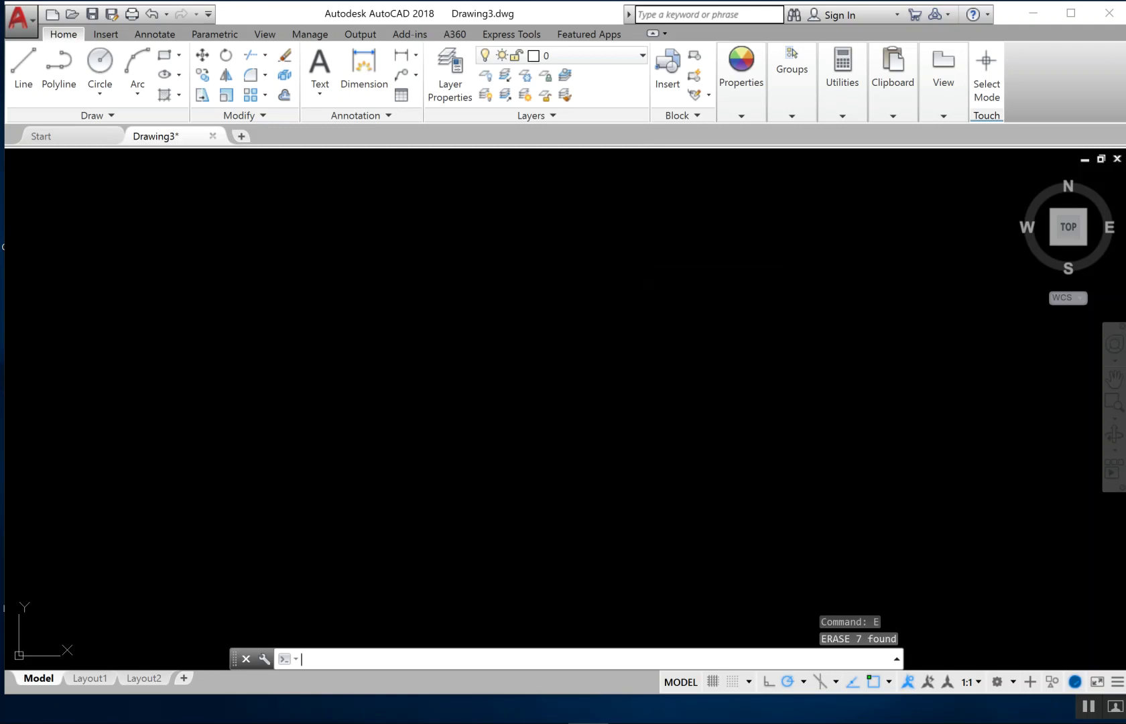
type("EXPLODE")
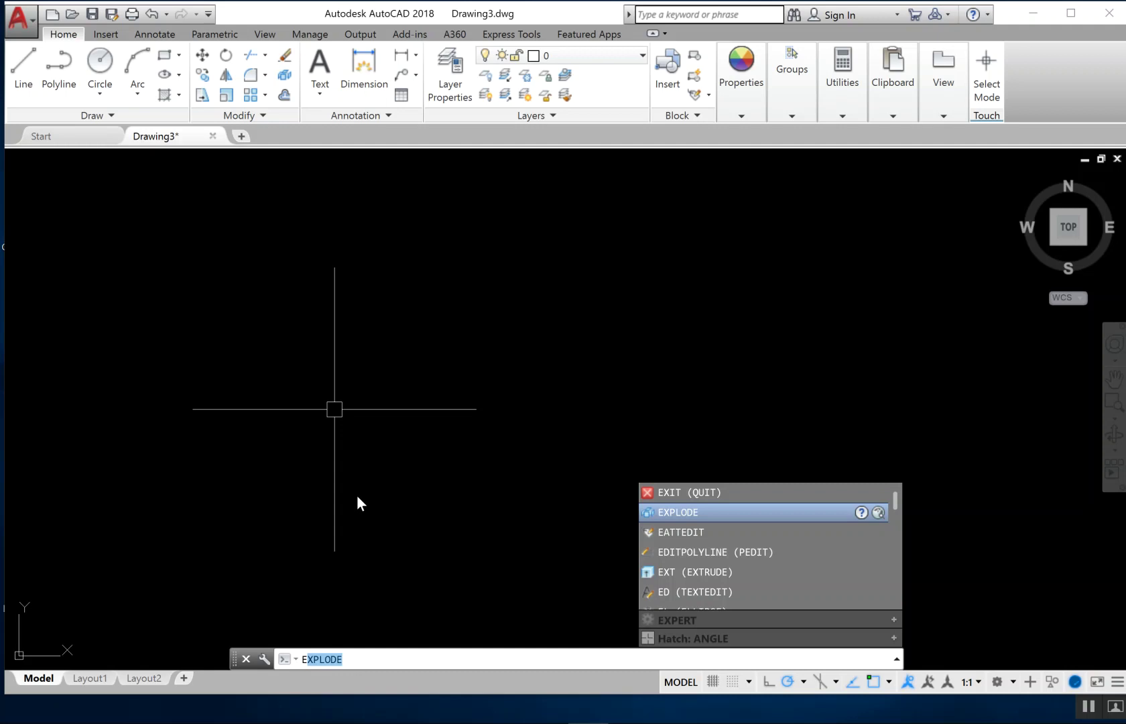
key("Escape")
type("E")
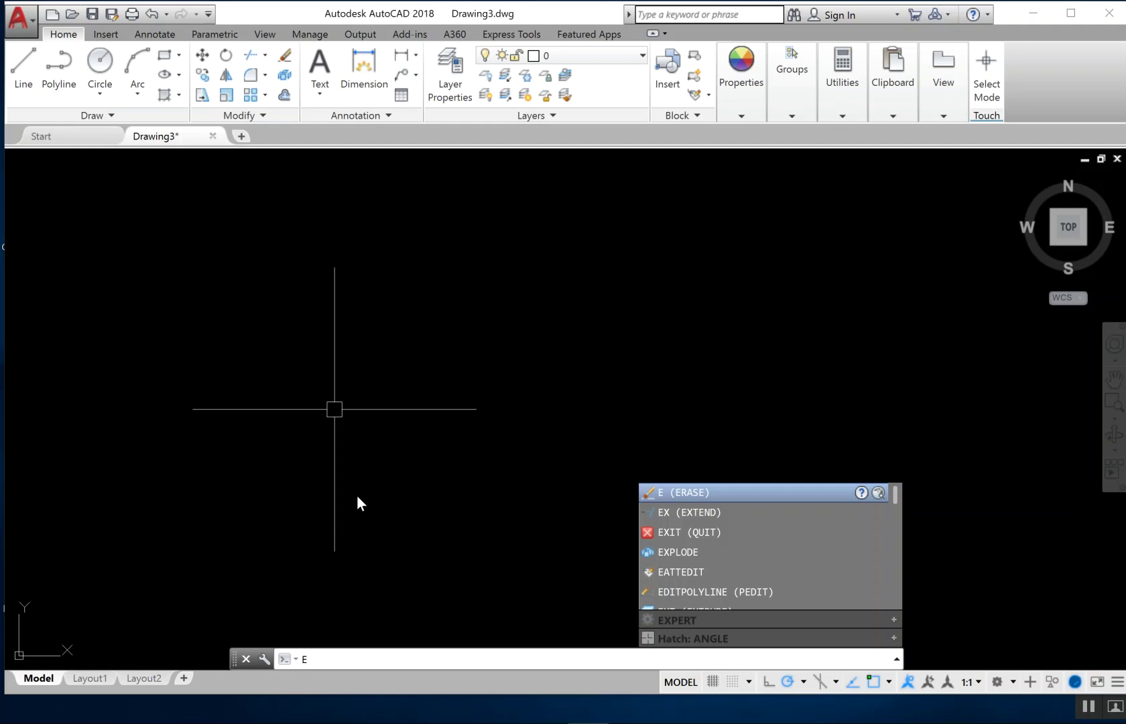
key("Return")
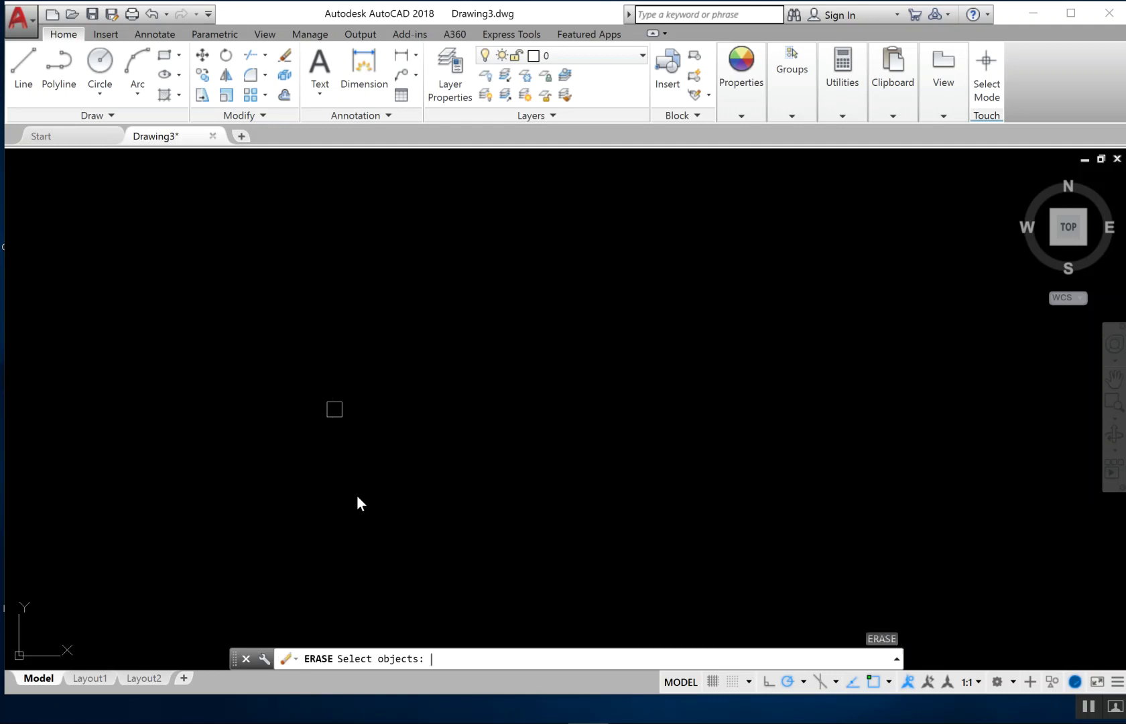
key("Escape")
key("Escape")
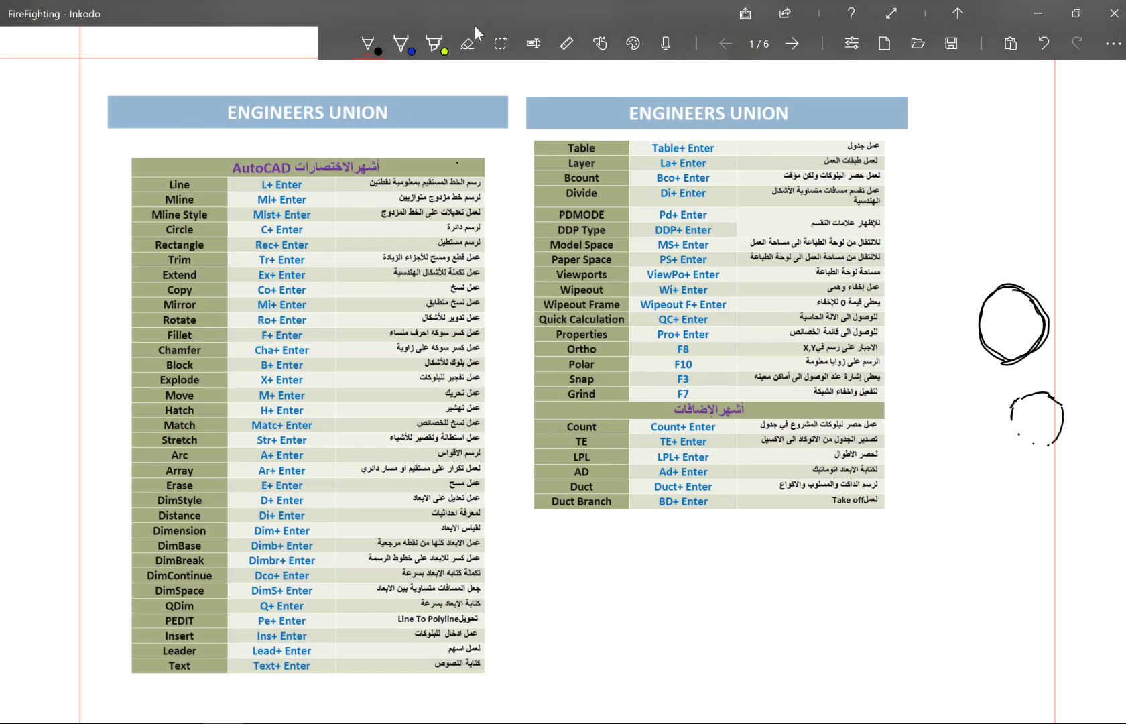
Step: Use Inkodo's Erase all ink option, then minimise Inkodo to reveal the empty drawing
left_click(471, 48)
left_click(469, 96)
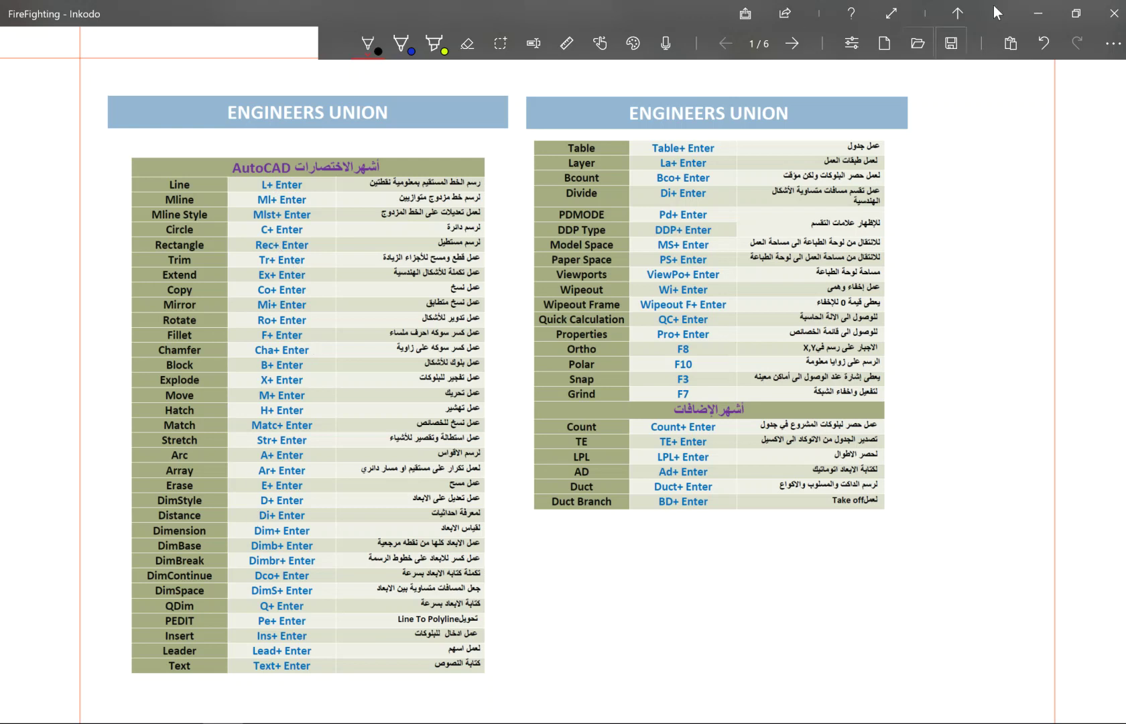
left_click(1041, 13)
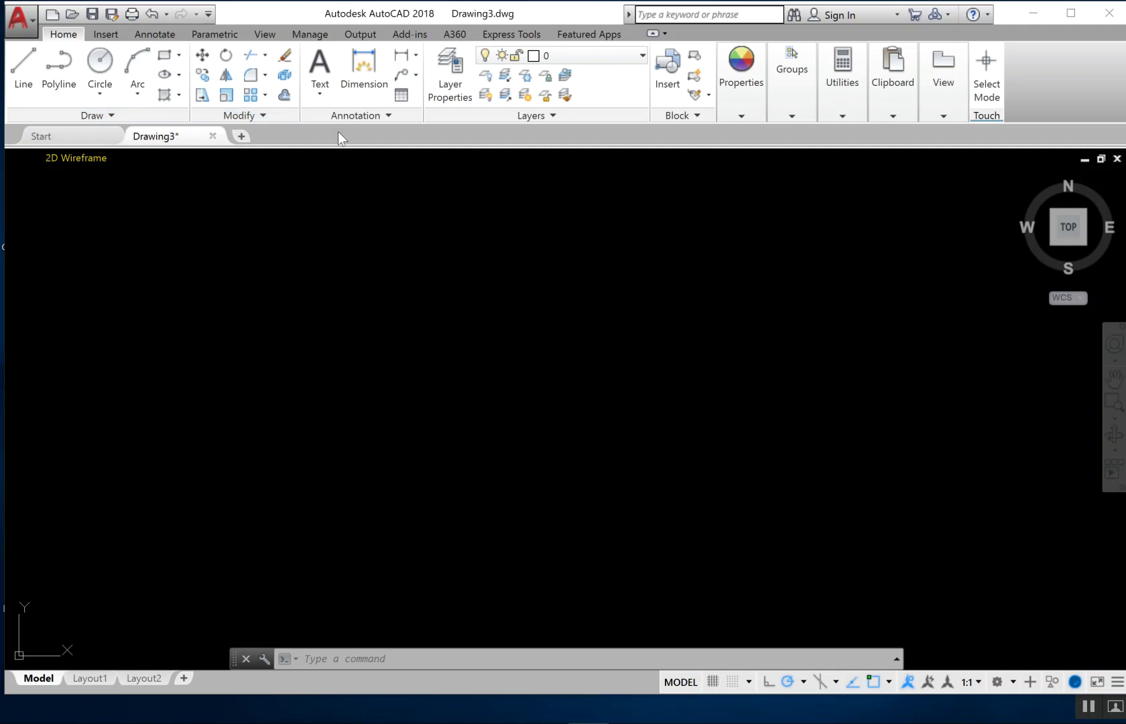
left_click(362, 116)
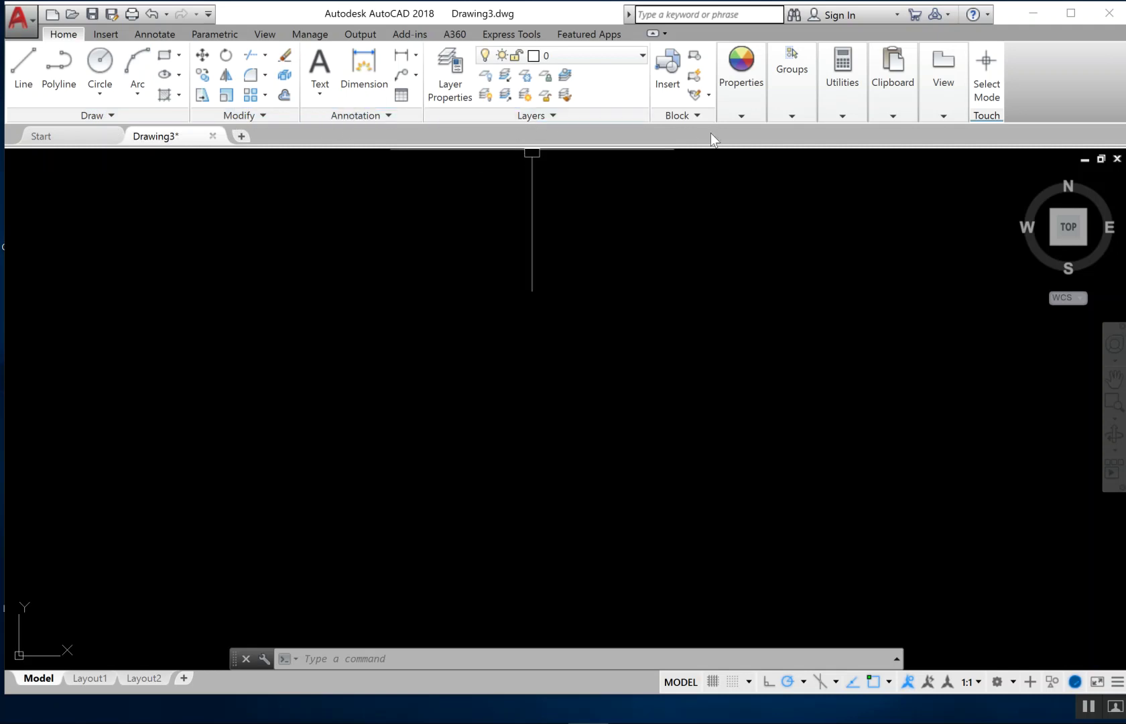